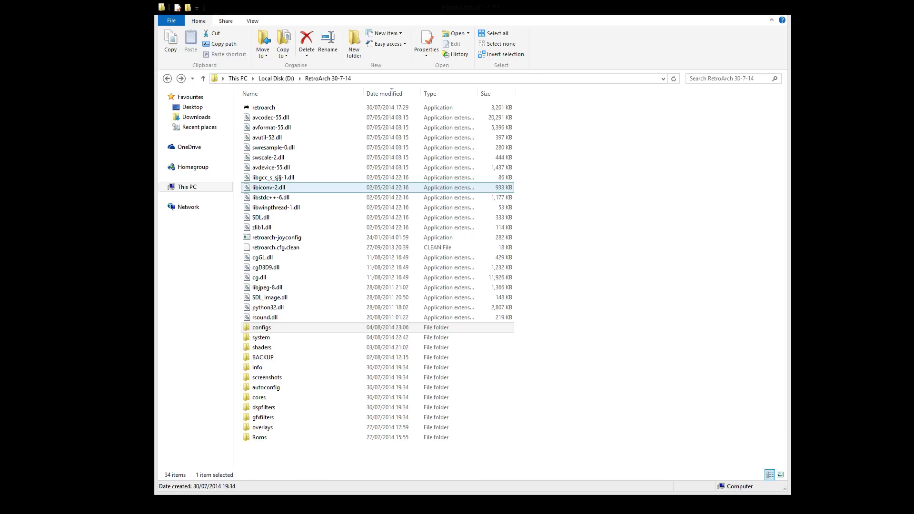
Launch the retroarch application from the RetroArch 30-7-14 folder and dismiss its welcome message
key(Down)
key(Down)
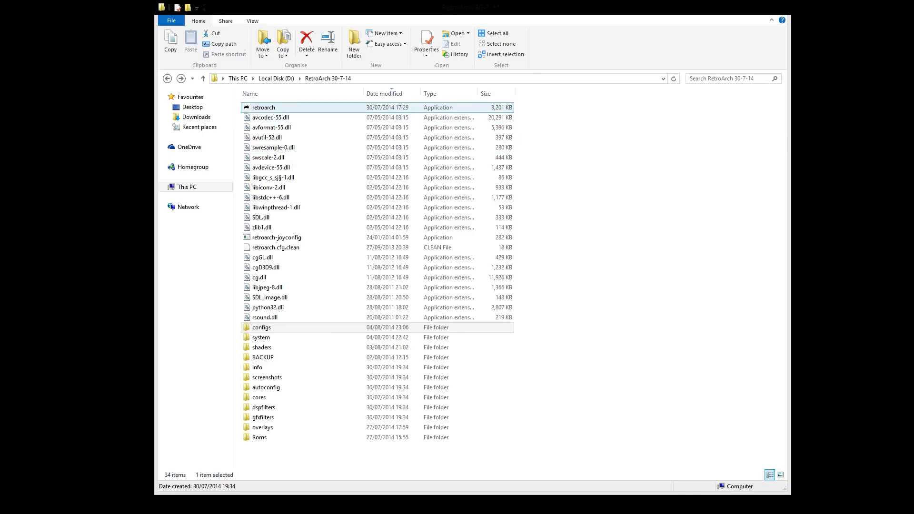
double_click(263, 107)
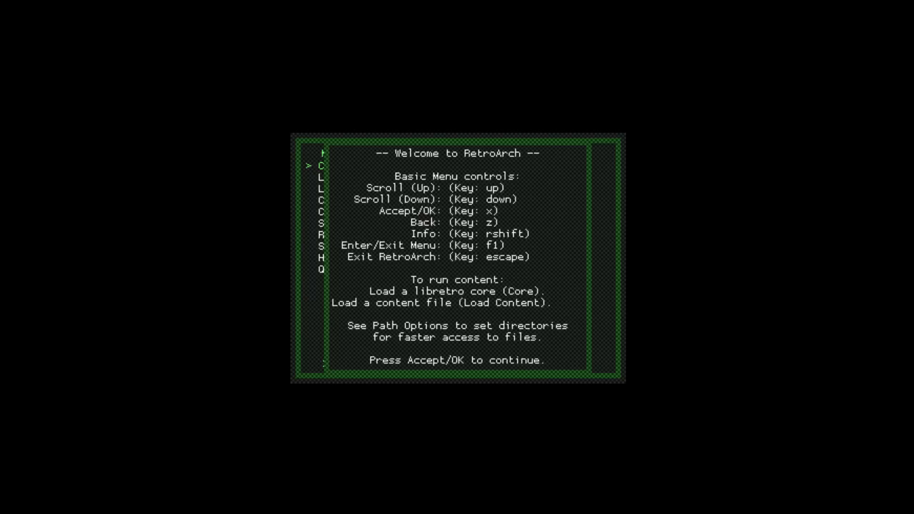
key(x)
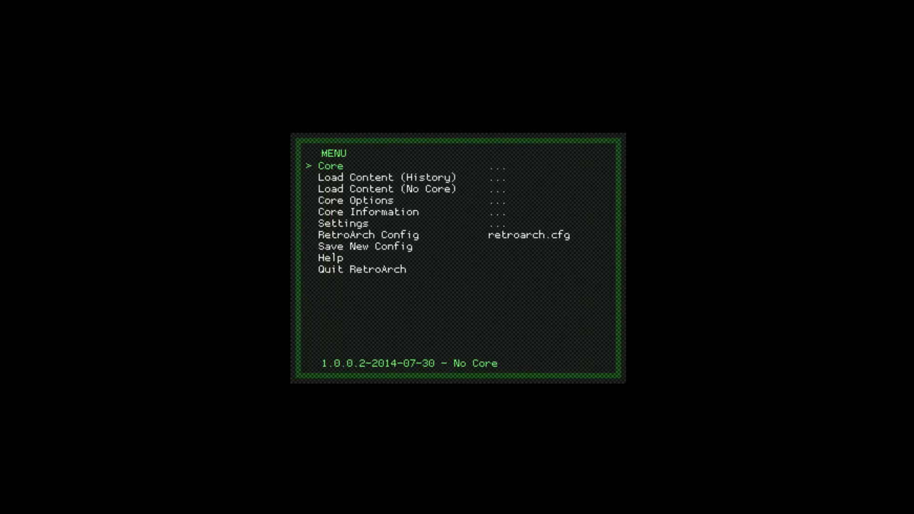
Open Settings from the main menu
key(Down)
key(Down)
key(Down)
key(Down)
key(Down)
key(Down)
key(Down)
key(Up)
key(Up)
key(Up)
key(Up)
key(Up)
key(Down)
key(Down)
key(Up)
key(Down)
key(Up)
key(Down)
key(Up)
key(Down)
key(Down)
key(Return)
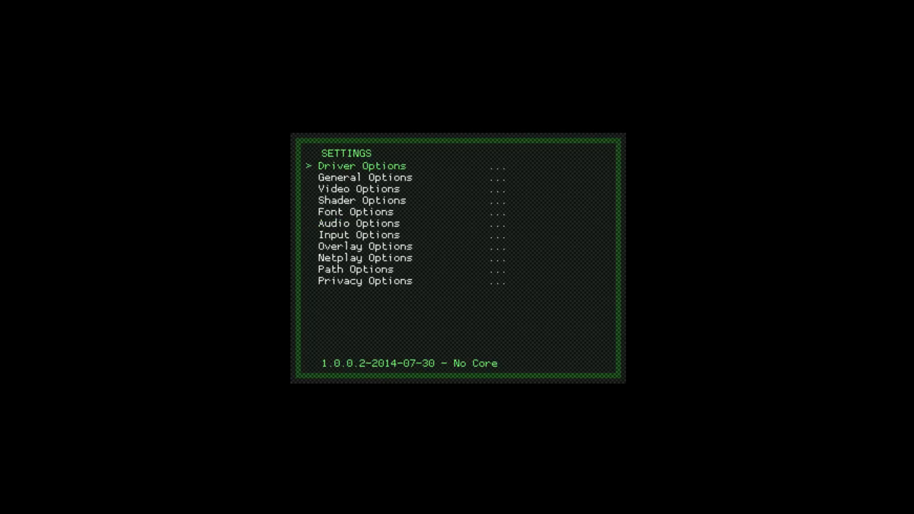
Switch the display to fullscreen mode in the Video Options
key(Down)
key(Down)
key(Return)
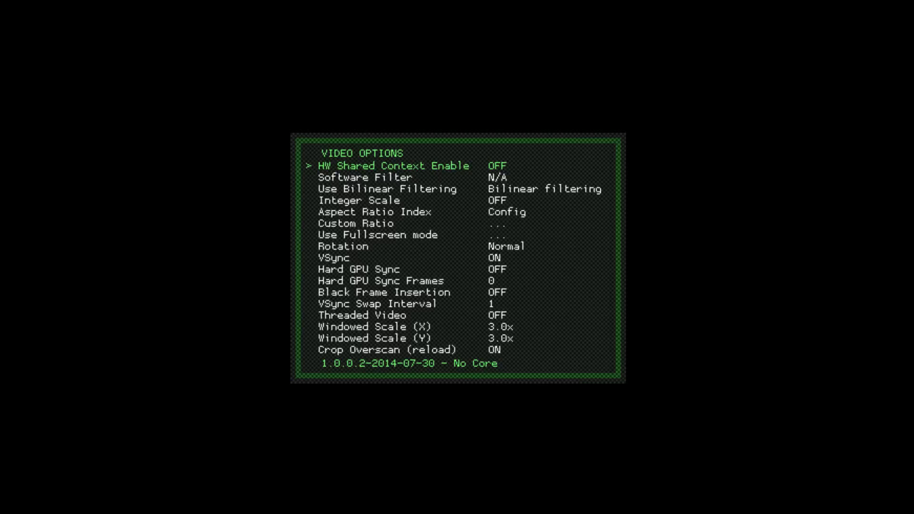
key(Down)
key(Down)
key(Down)
key(Down)
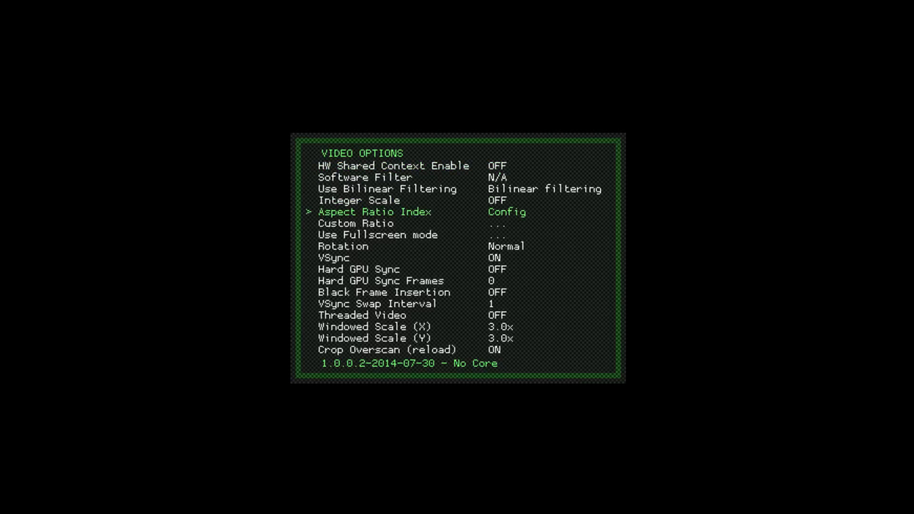
key(Down)
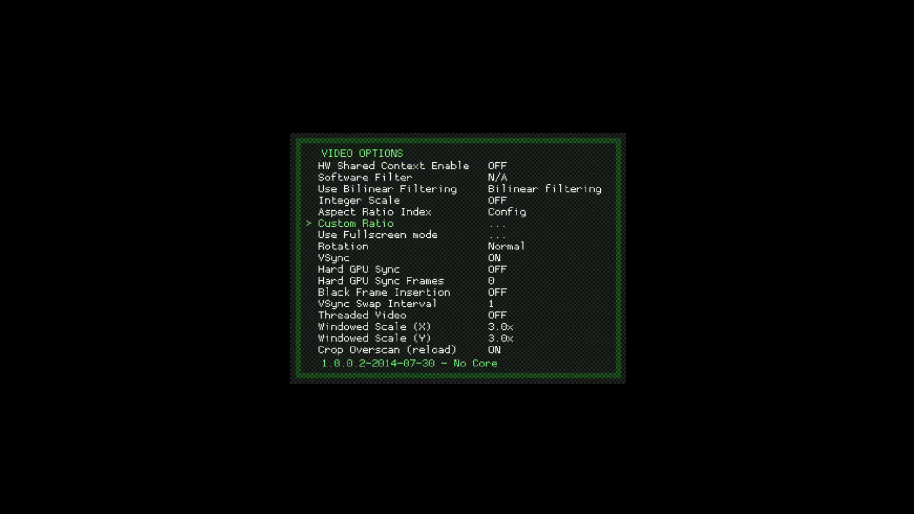
key(Down)
key(Return)
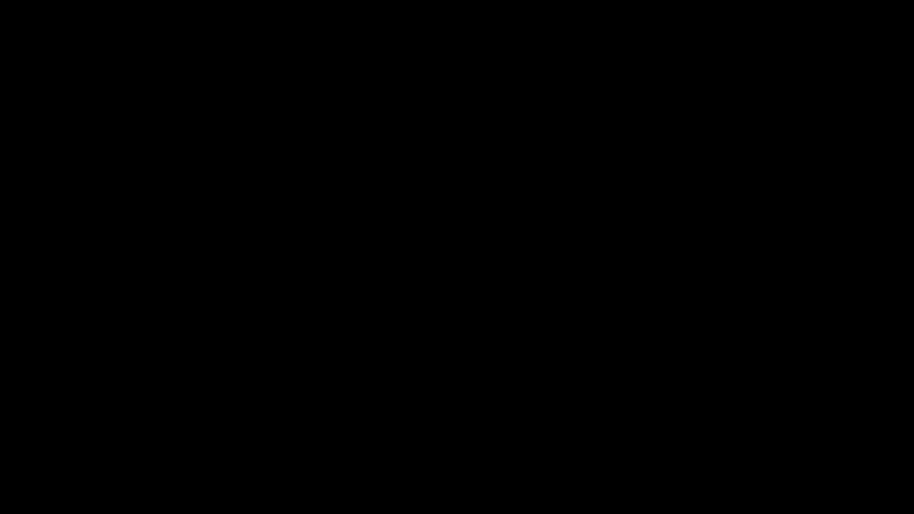
Set the Aspect Ratio Index to 4:3 (1:1 PAR)
key(Up)
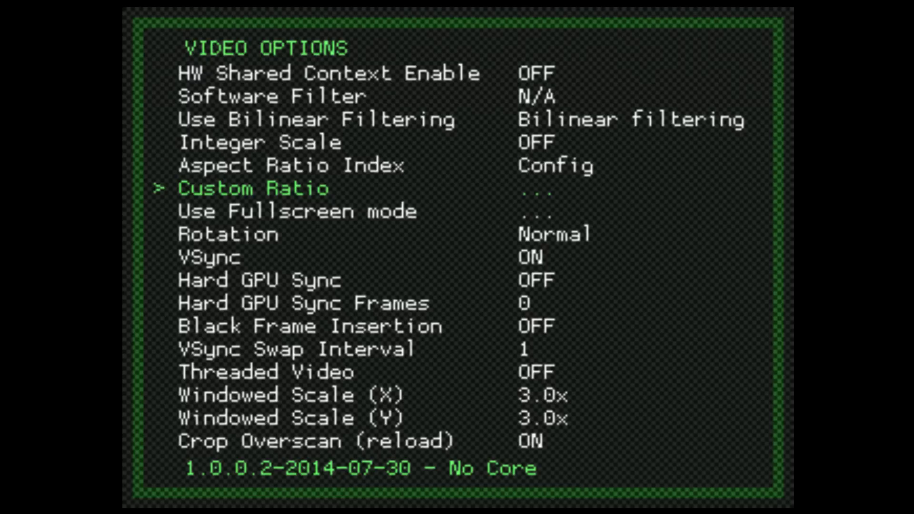
key(Up)
key(Up)
key(Down)
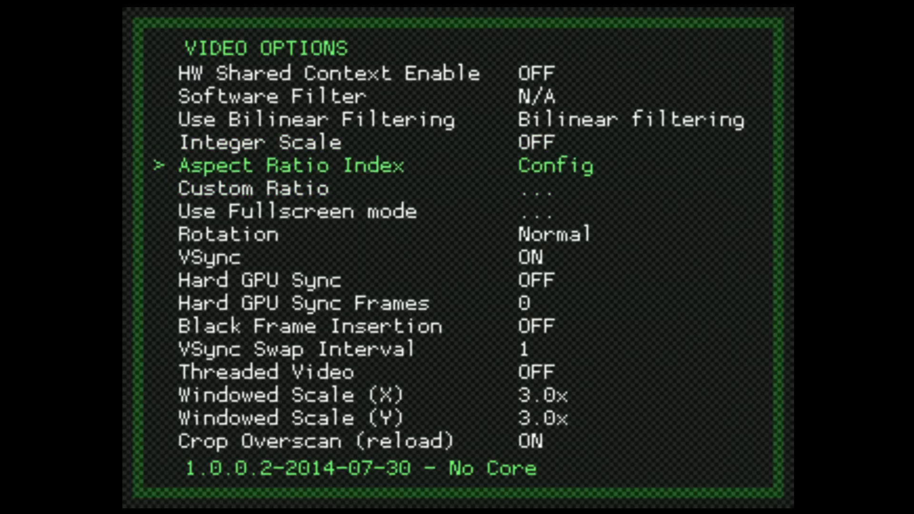
key(Right)
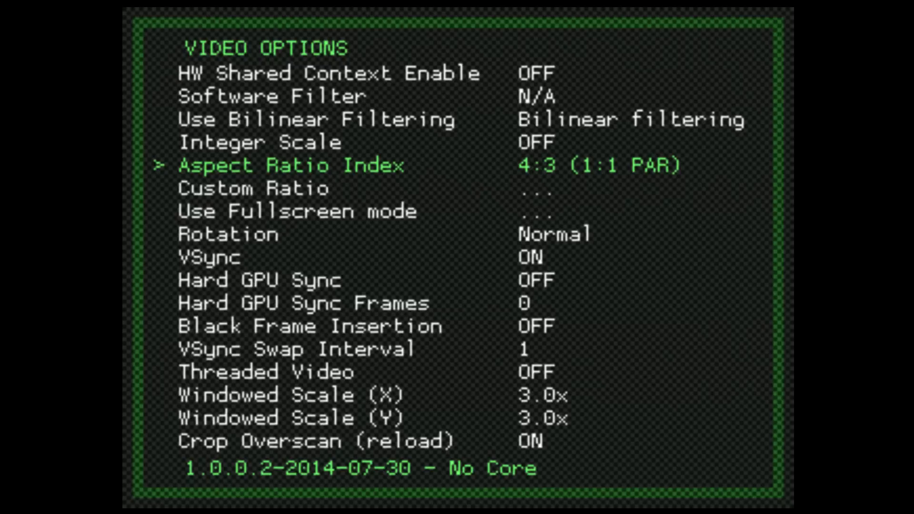
Review the Video Options entries from HW Shared Context Enable down to Aspect Ratio Index
key(Up)
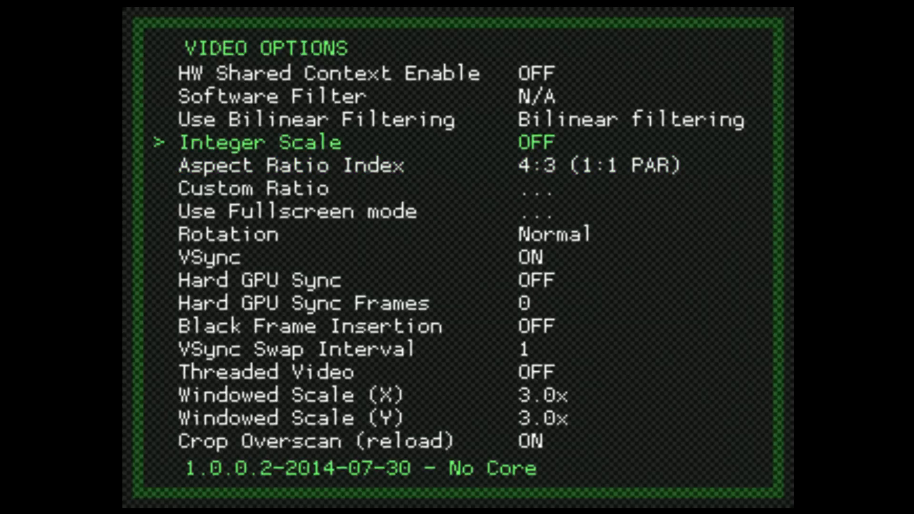
key(Up)
key(Up)
key(Up)
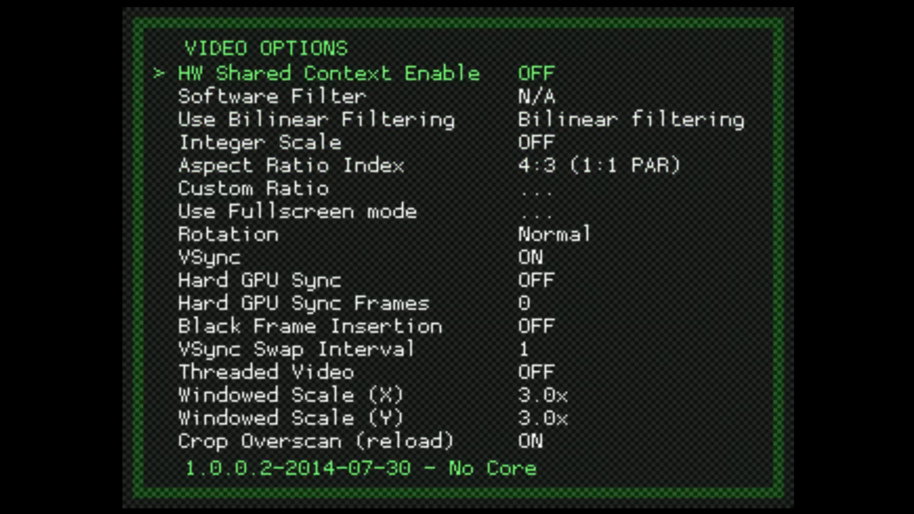
key(Down)
key(Down)
key(Down)
key(Down)
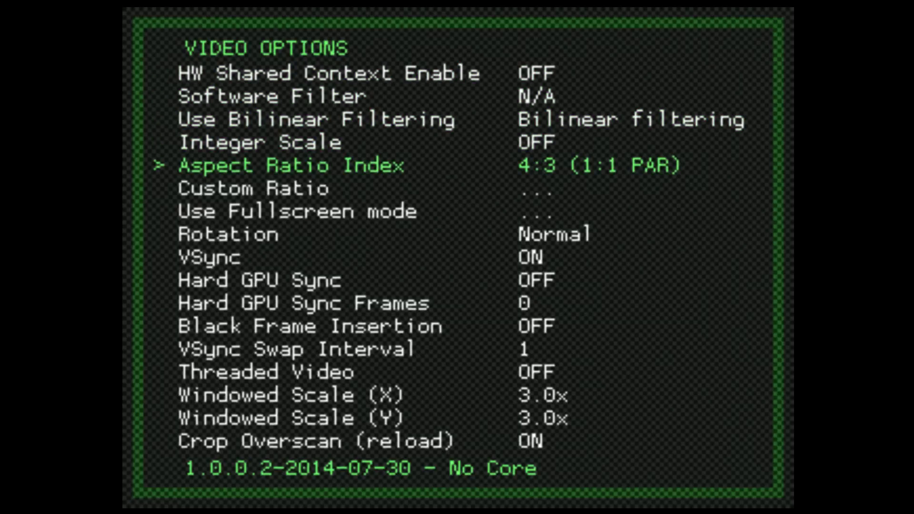
Turn on Configuration Per-Core in the General Options
key(BackSpace)
key(Up)
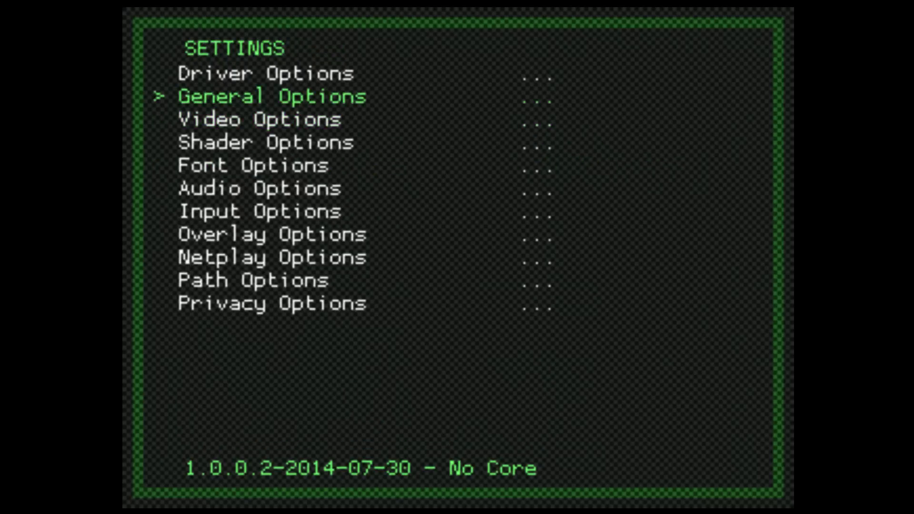
key(Up)
key(Down)
key(Return)
key(Down)
key(Down)
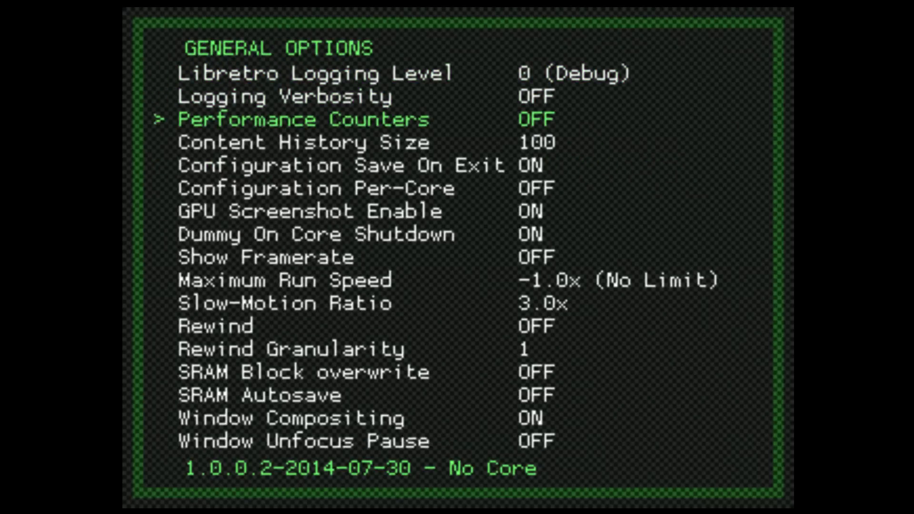
key(Down)
key(Down)
key(Down)
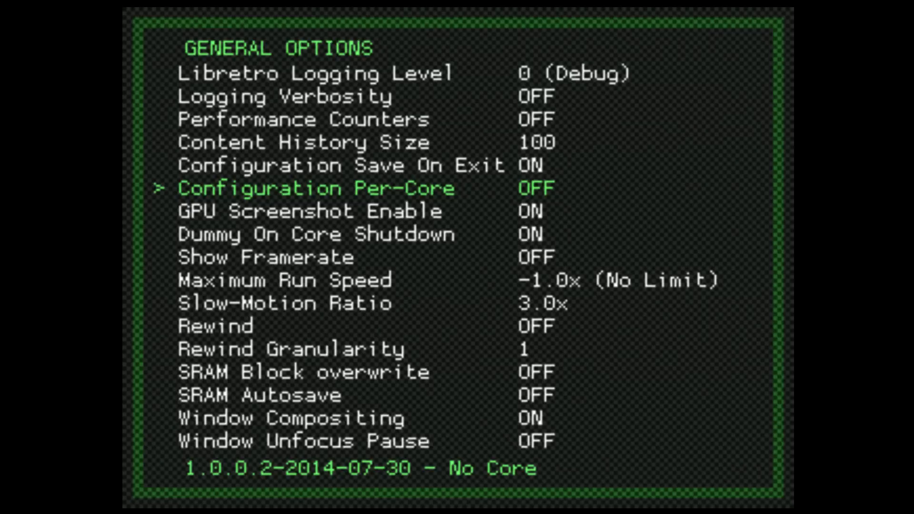
key(Right)
Review the General Options entries around Configuration Save On Exit, Performance Counters and Logging Verbosity
key(Up)
key(Up)
key(Up)
key(Up)
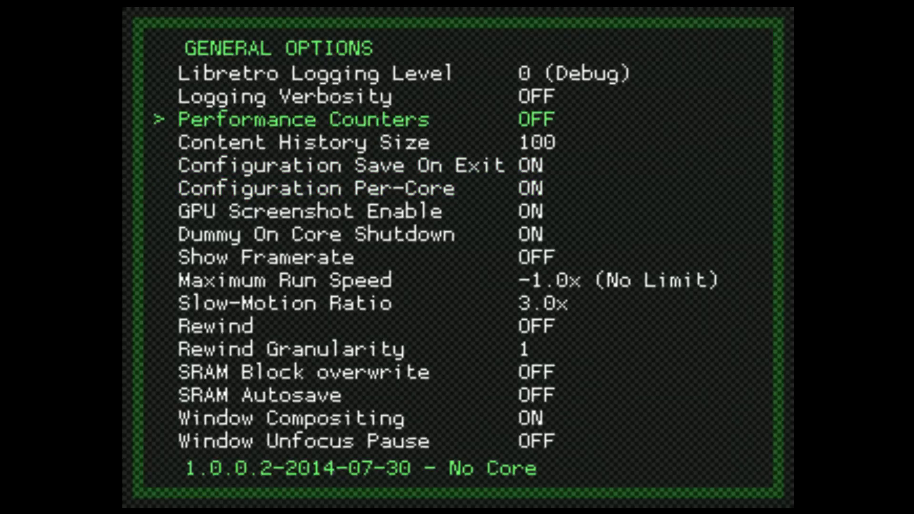
key(Down)
key(Down)
key(Down)
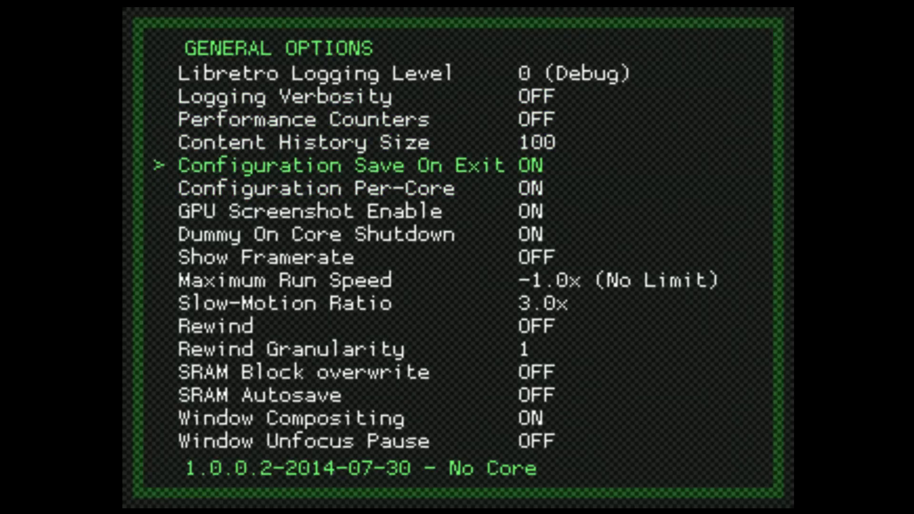
key(Up)
key(Up)
key(Up)
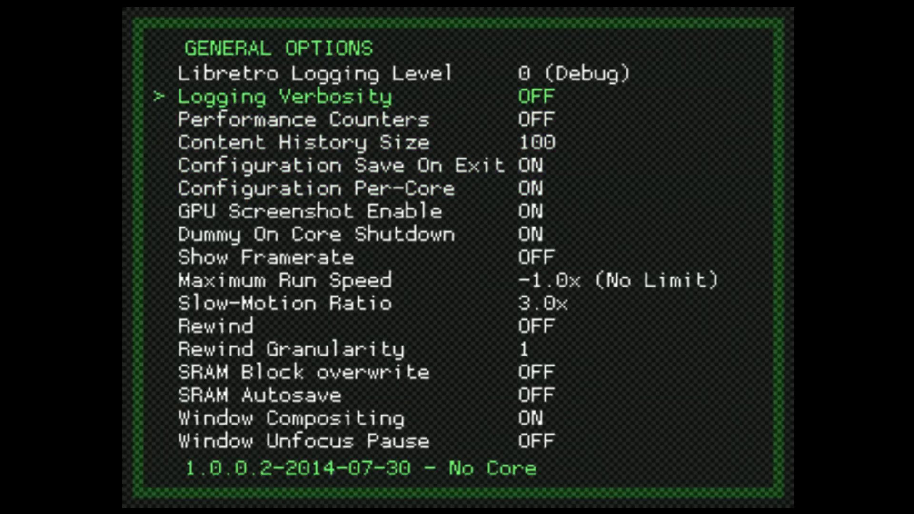
Leave the General Options and open the Path Options at the Browser Directory entry
key(BackSpace)
key(Down)
key(Down)
key(Down)
key(Down)
key(Down)
key(Down)
key(Down)
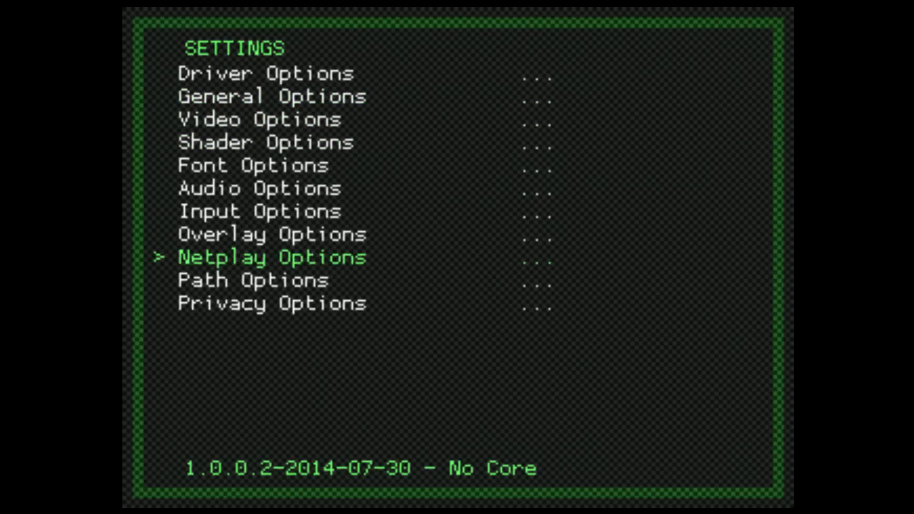
key(Down)
key(Return)
key(Down)
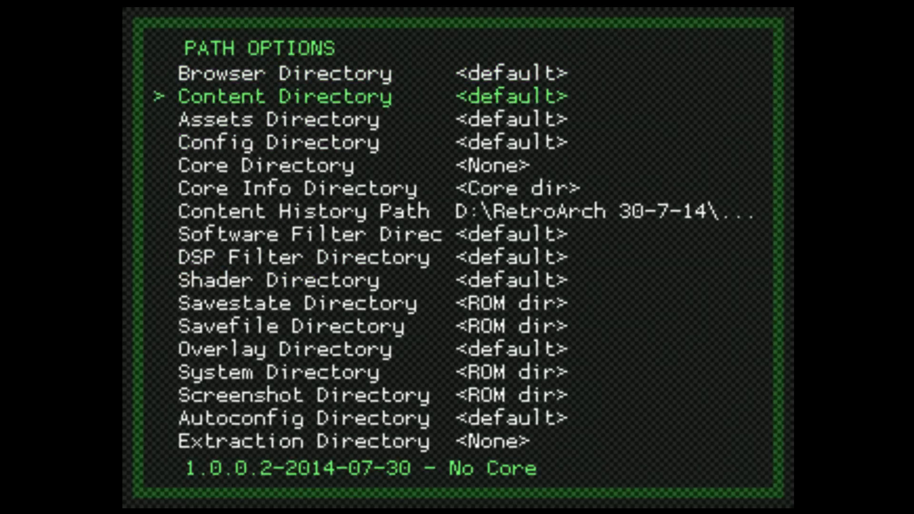
key(Up)
key(Down)
key(Up)
key(Down)
key(Up)
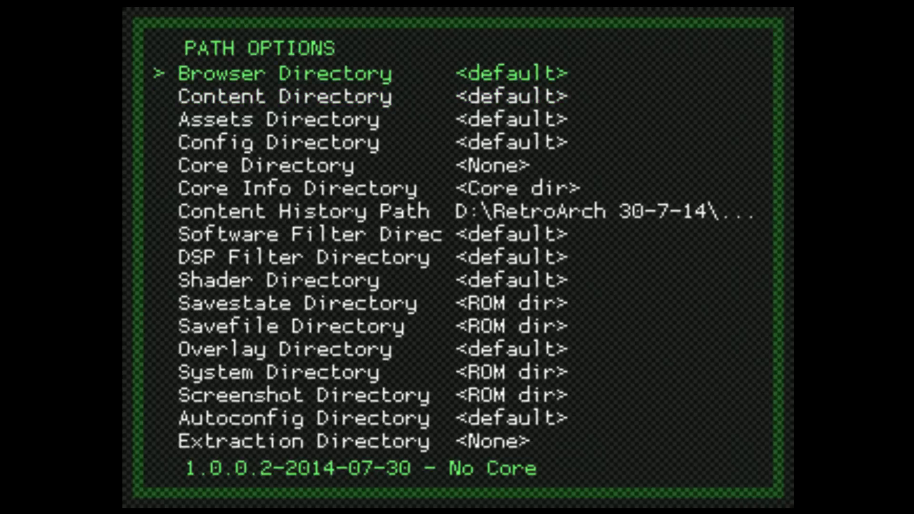
Open the folder selection for the Browser Directory and go to D:\RetroArch 30-7-14
key(Return)
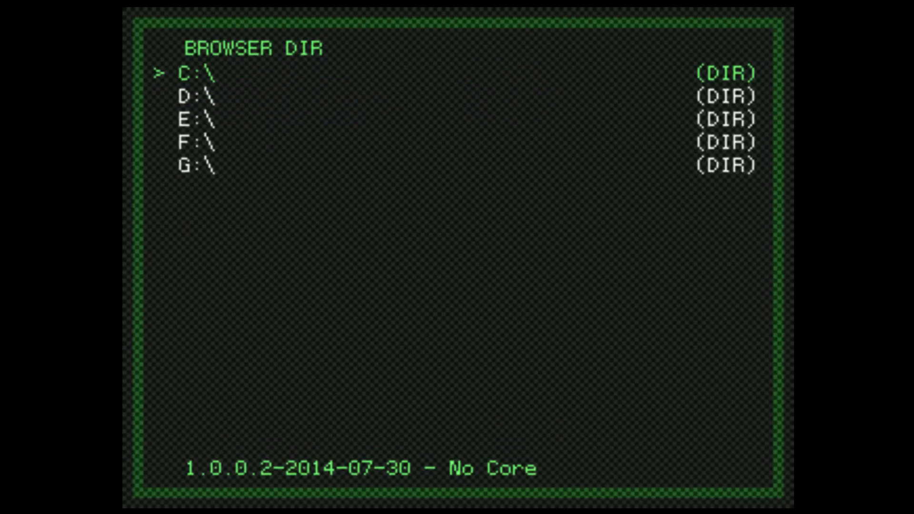
key(Down)
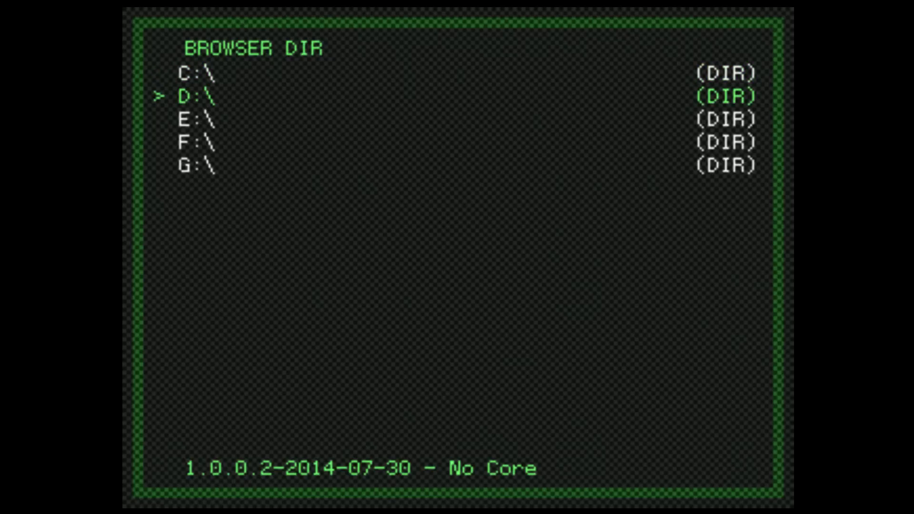
key(Down)
key(Up)
key(Up)
key(Down)
key(Return)
key(Up)
key(Up)
key(Up)
key(Up)
key(Up)
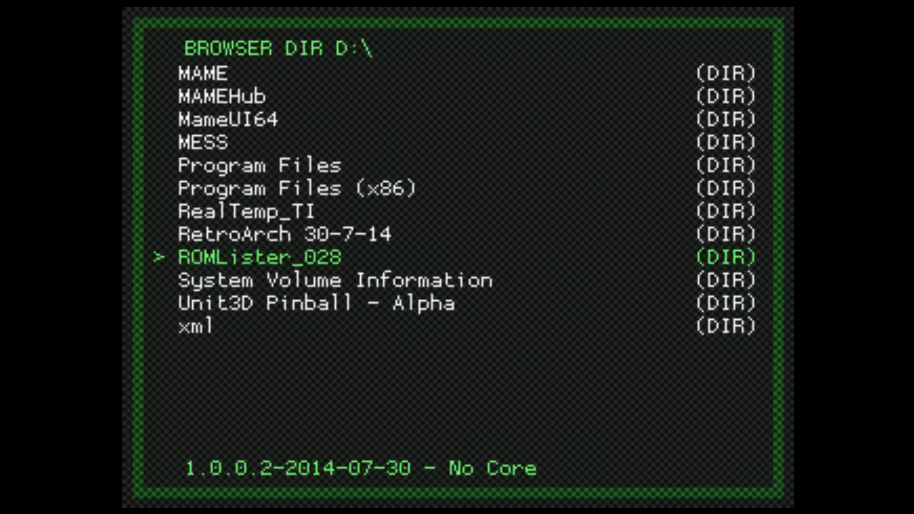
key(Return)
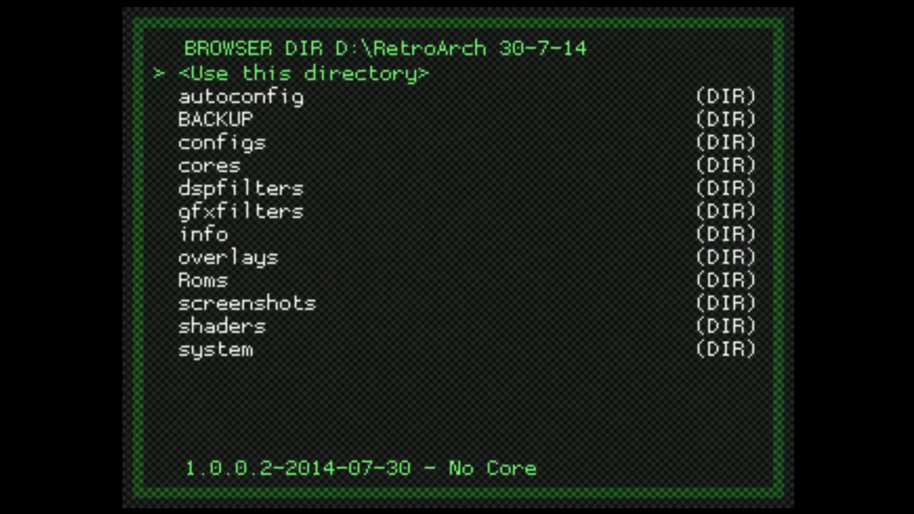
Set the Browser Directory to the Roms folder inside D:\RetroArch 30-7-14
key(Down)
key(Down)
key(Down)
key(Down)
key(Down)
key(Down)
key(Down)
key(Down)
key(Down)
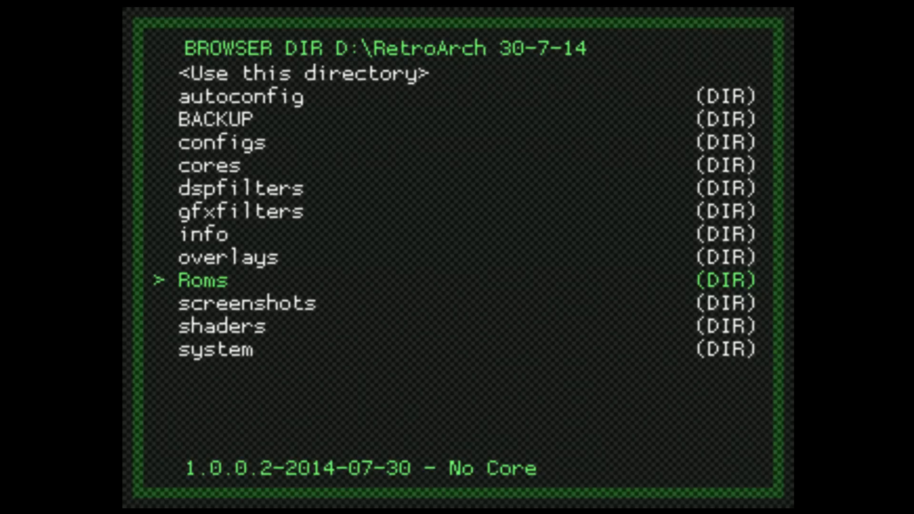
key(Return)
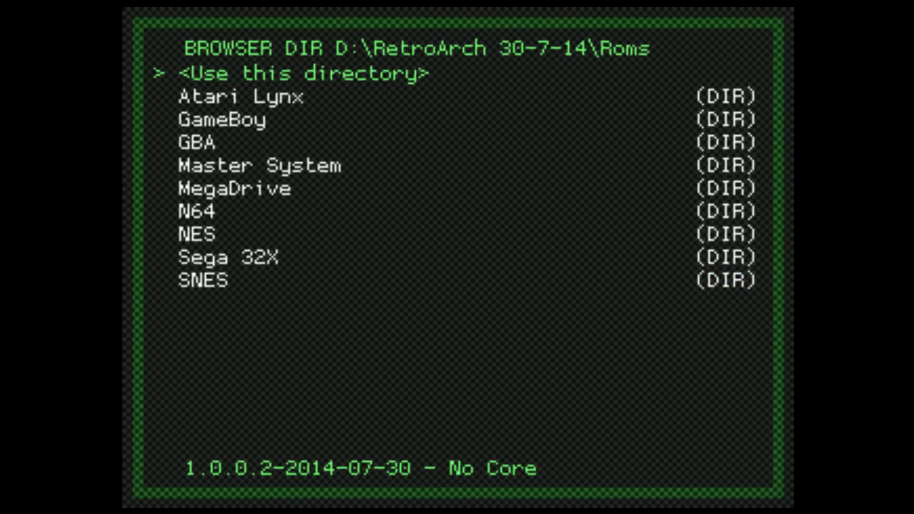
key(Return)
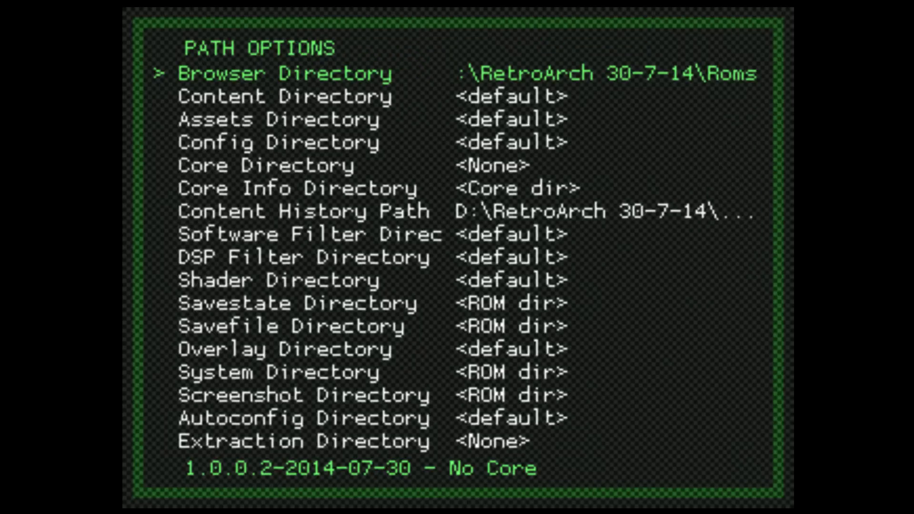
Open the folder selection for the Config Directory and enter drive D:\
key(Down)
key(Down)
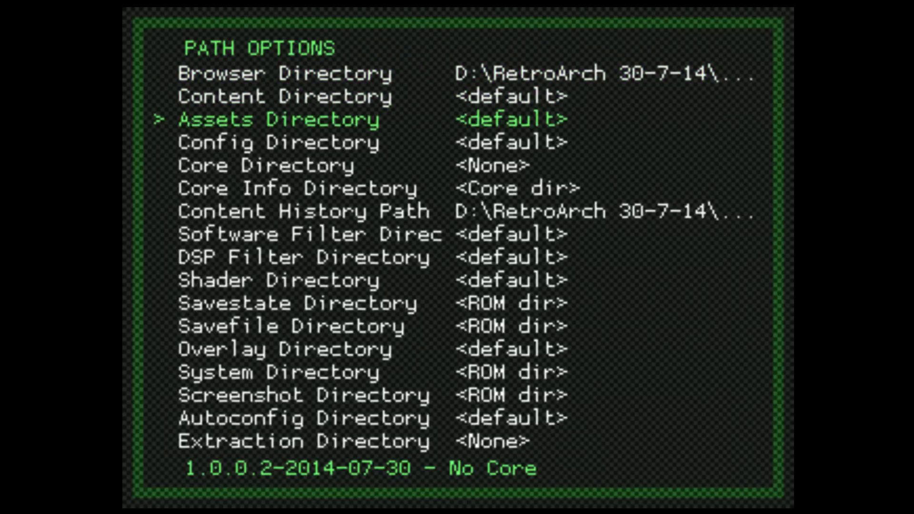
key(Down)
key(Return)
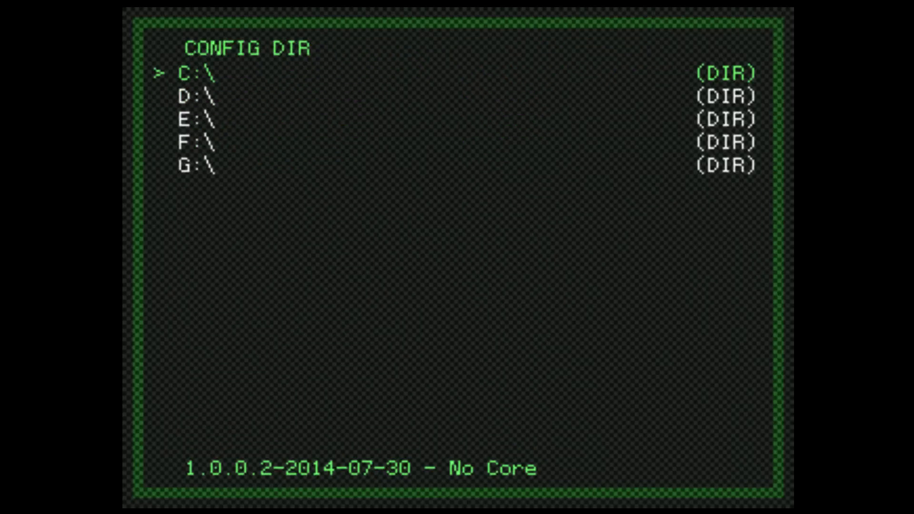
key(Down)
key(Return)
Go to D:\RetroArch 30-7-14 in the folder selection for the Config Directory
key(Down)
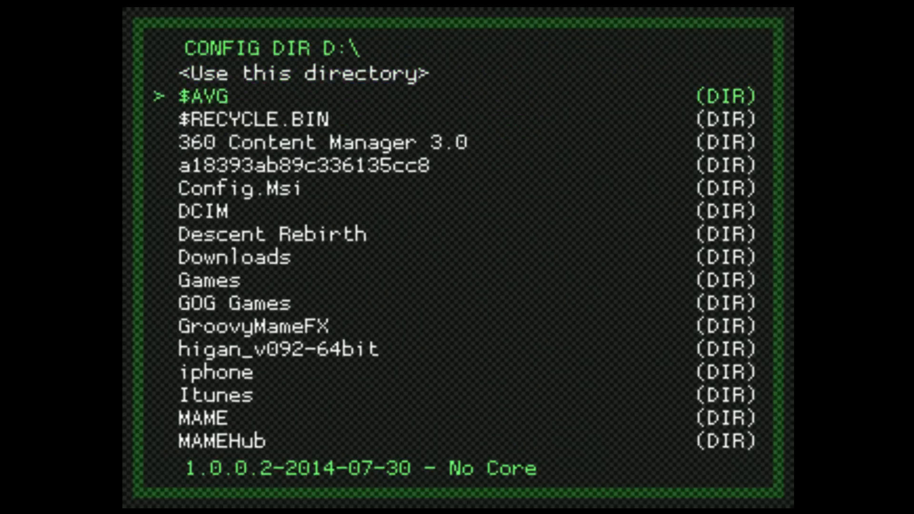
key(Down)
key(Down)
key(Down)
key(Down)
key(Down)
key(Down)
key(Up)
key(Up)
key(Up)
key(Up)
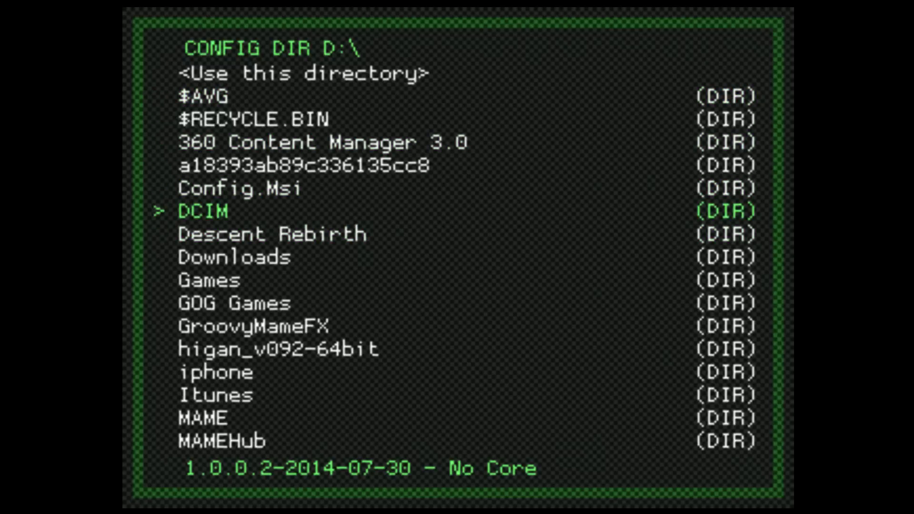
key(Up)
key(Up)
key(Up)
key(Up)
key(Up)
key(Up)
key(Up)
key(Up)
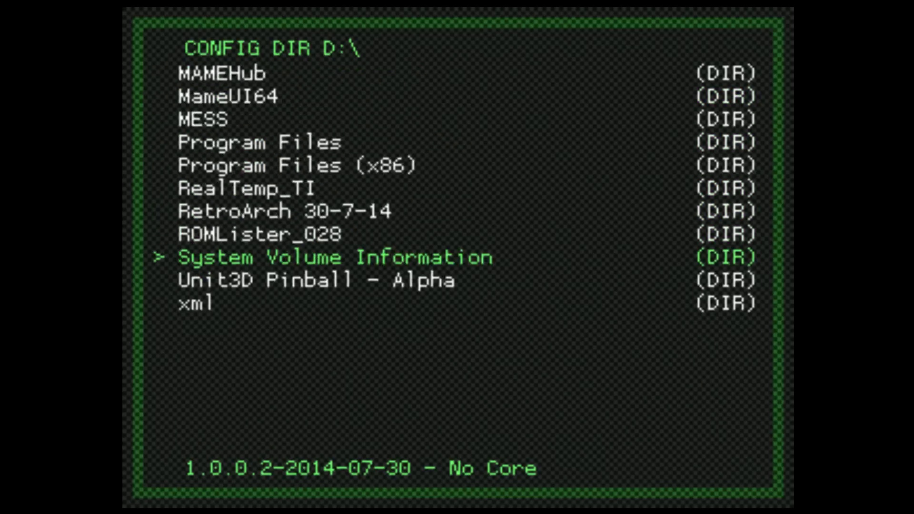
key(Return)
Set the Config Directory to the configs folder inside D:\RetroArch 30-7-14
key(Down)
key(Down)
key(Down)
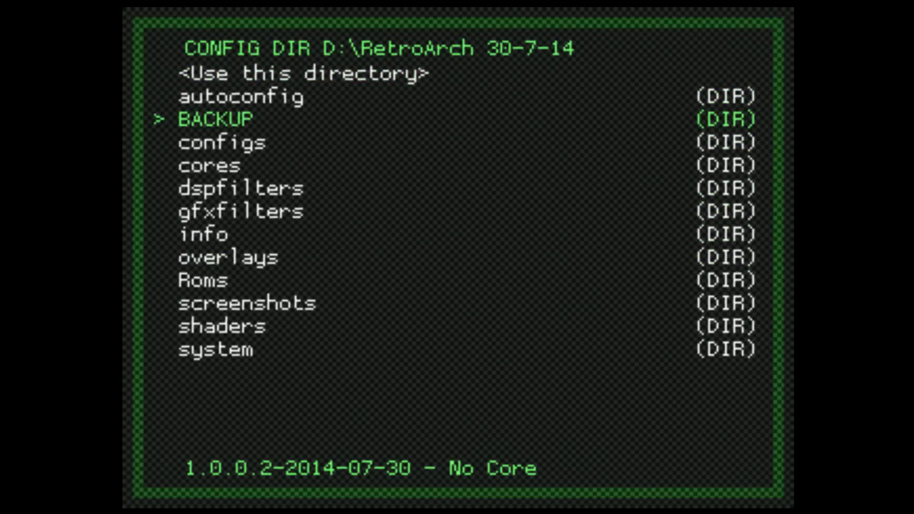
key(Return)
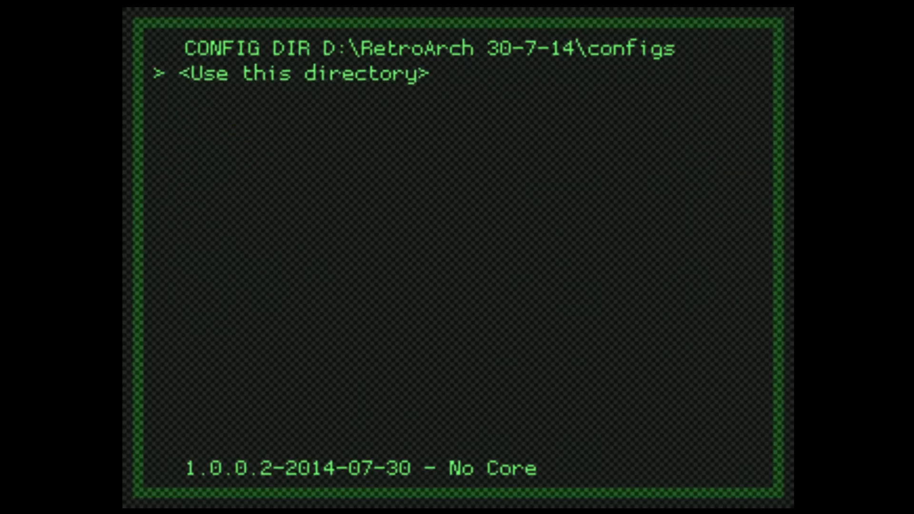
key(Return)
Open the folder selection for the Core Directory and go to D:\RetroArch 30-7-14
key(Down)
key(Return)
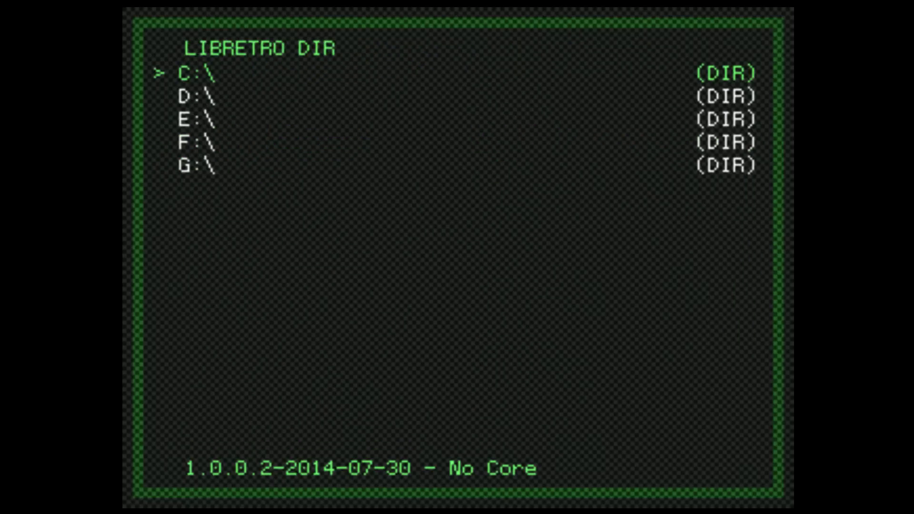
key(Down)
key(Return)
key(Up)
key(Up)
key(Up)
key(Up)
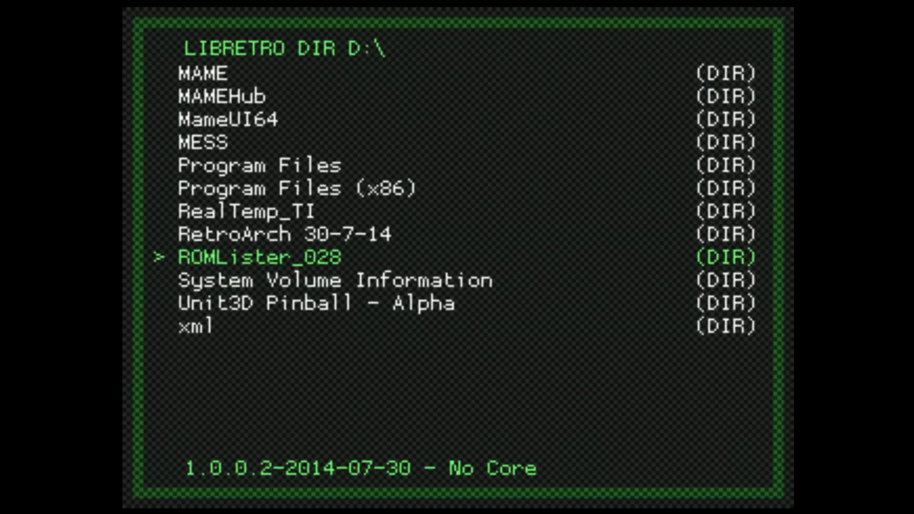
key(Up)
key(Return)
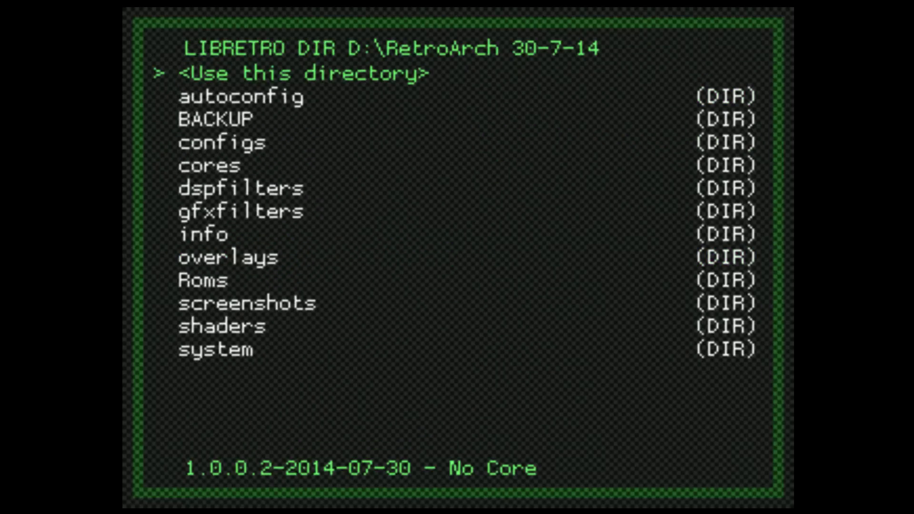
Set the Core Directory to the cores folder inside D:\RetroArch 30-7-14
key(Up)
key(Up)
key(Up)
key(Up)
key(Up)
key(Up)
key(Up)
key(Up)
key(Up)
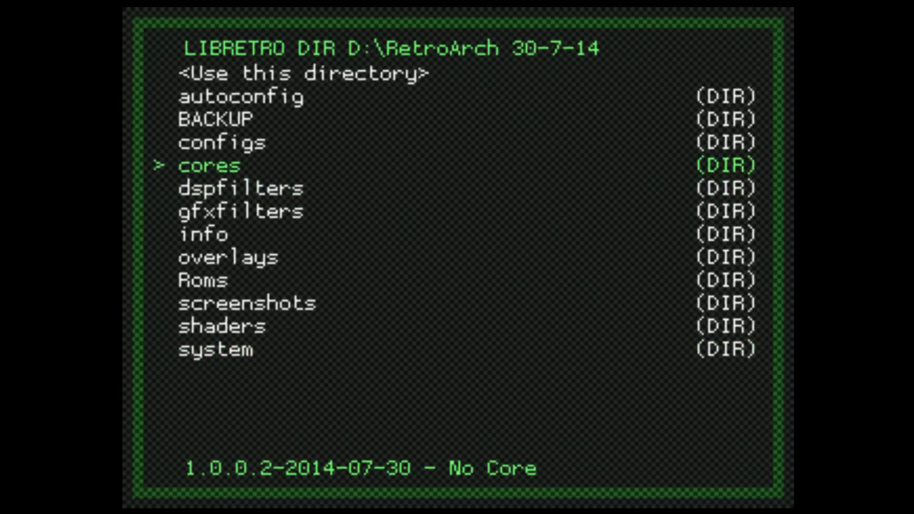
key(Return)
key(Return)
Open the folder selection for the Core Info Directory and go to D:\RetroArch 30-7-14
key(Down)
key(Return)
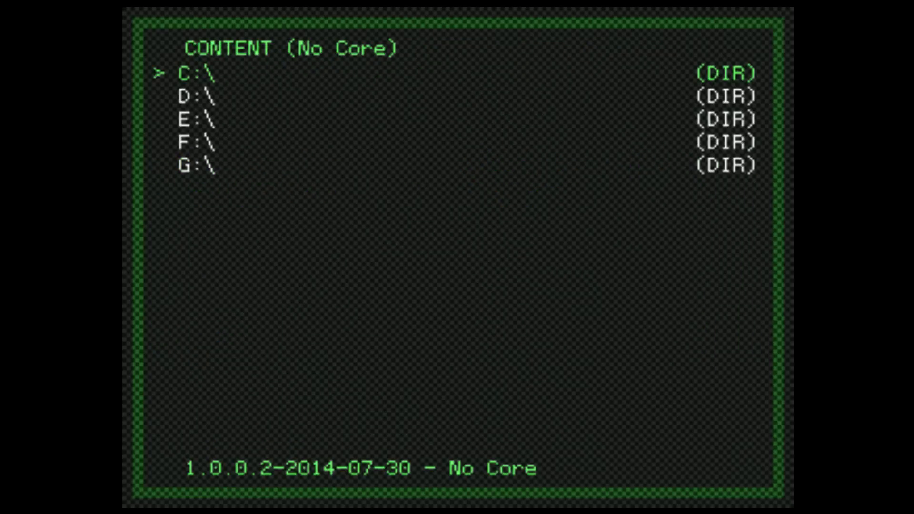
key(Up)
key(Down)
key(Down)
key(Return)
key(Up)
key(Up)
key(Up)
key(Up)
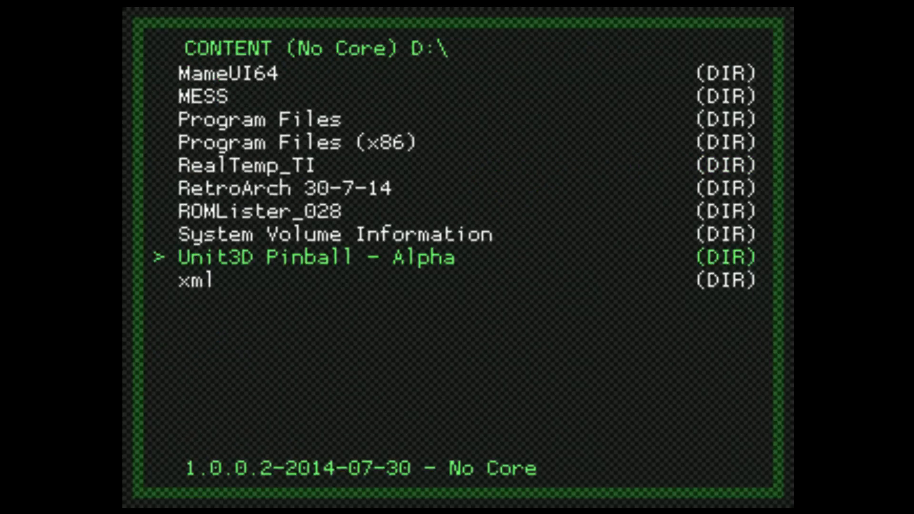
key(Up)
key(Down)
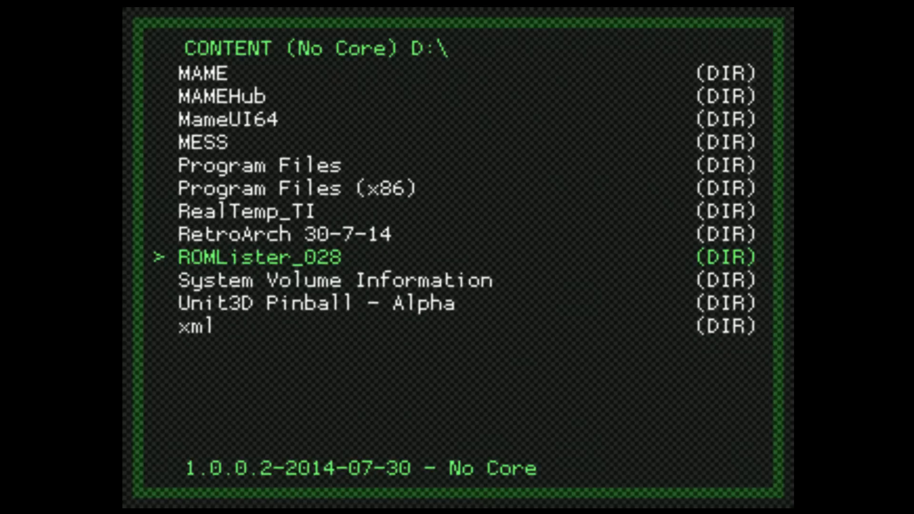
key(Up)
key(Return)
Set the Core Info Directory to the cores folder inside D:\RetroArch 30-7-14
key(Down)
key(Down)
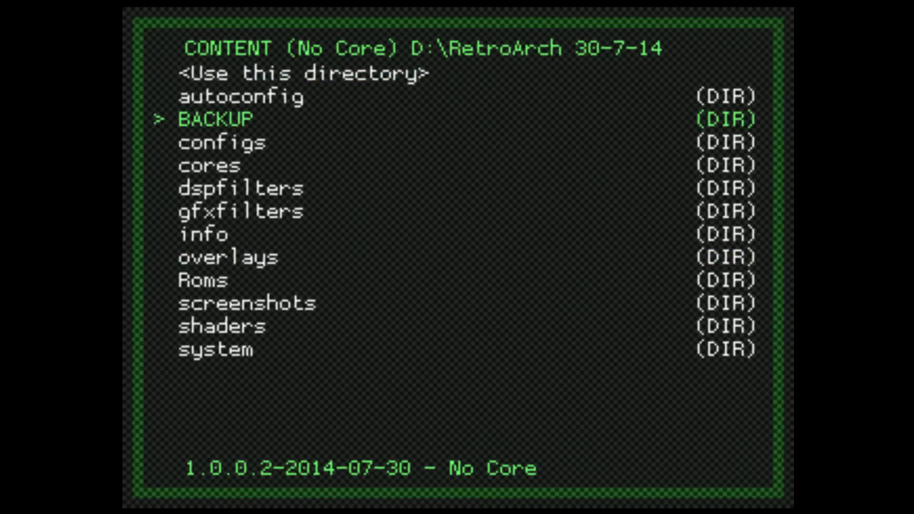
key(Down)
key(Down)
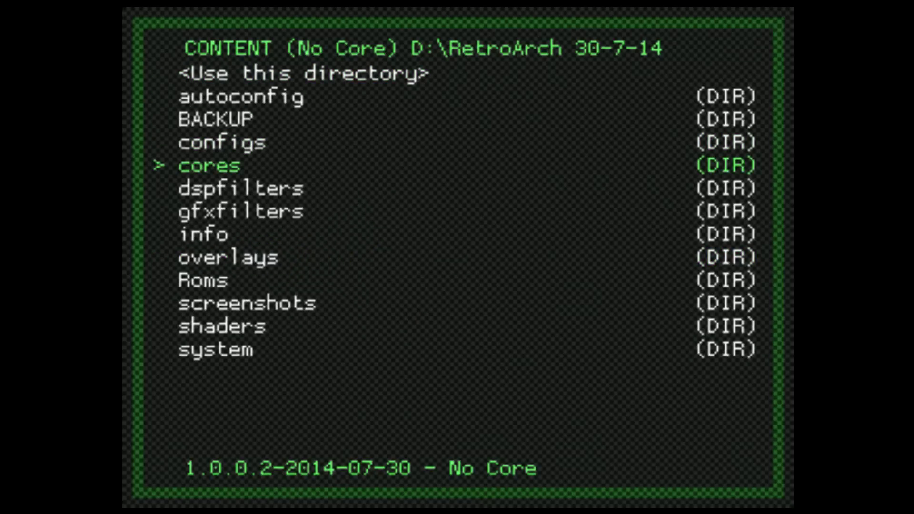
key(Return)
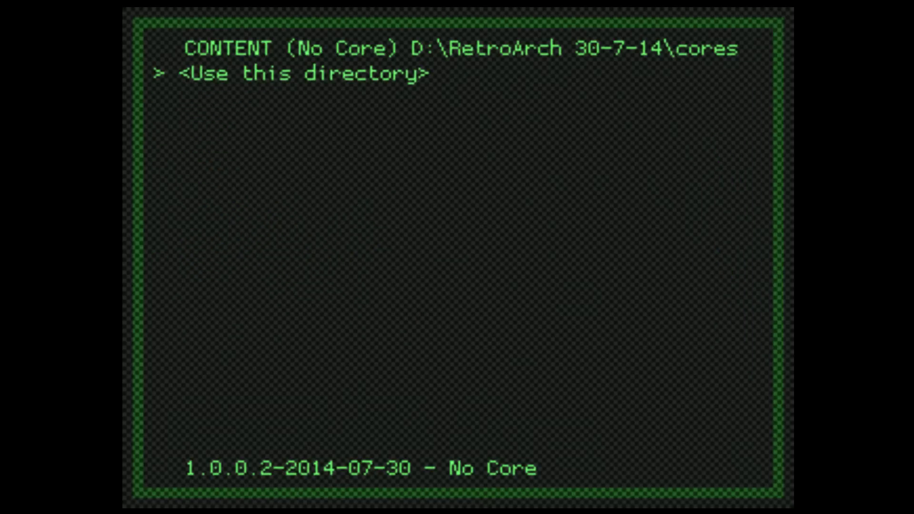
key(Return)
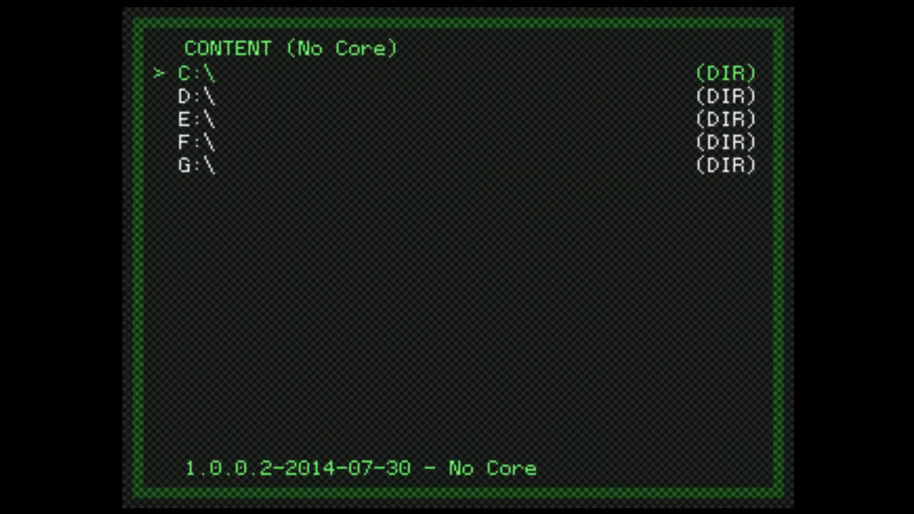
Go to D:\RetroArch 30-7-14 again in the folder selection for the Core Info Directory
key(Down)
key(Return)
key(Up)
key(Up)
key(Up)
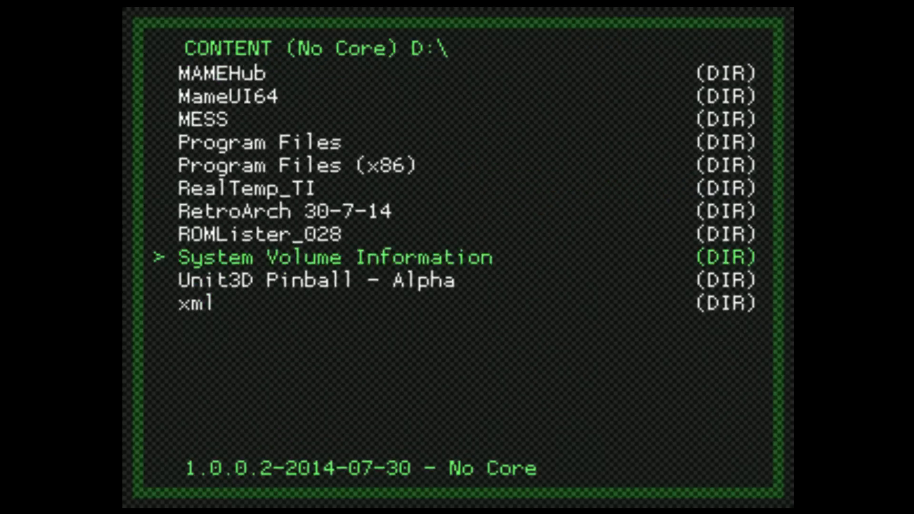
key(Up)
key(Up)
key(Return)
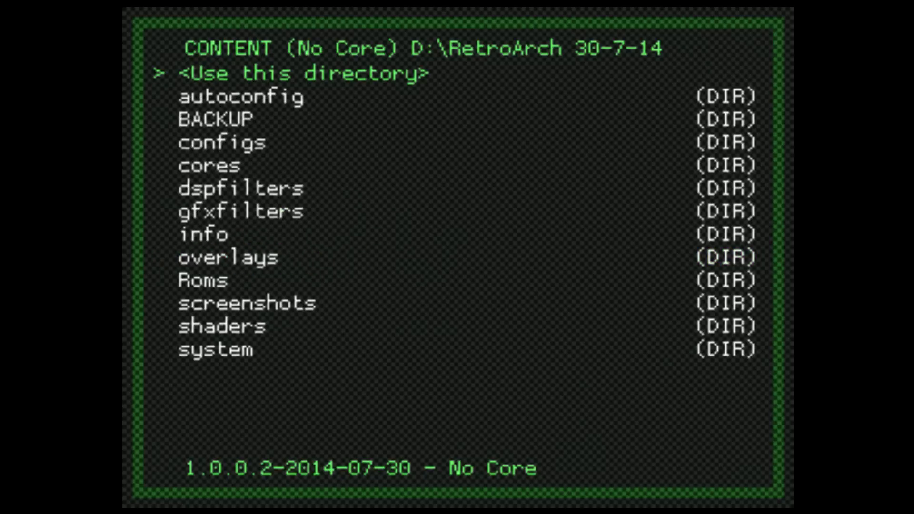
Set the Core Info Directory to the info folder inside D:\RetroArch 30-7-14
key(Down)
key(Down)
key(Down)
key(Down)
key(Down)
key(Down)
key(Down)
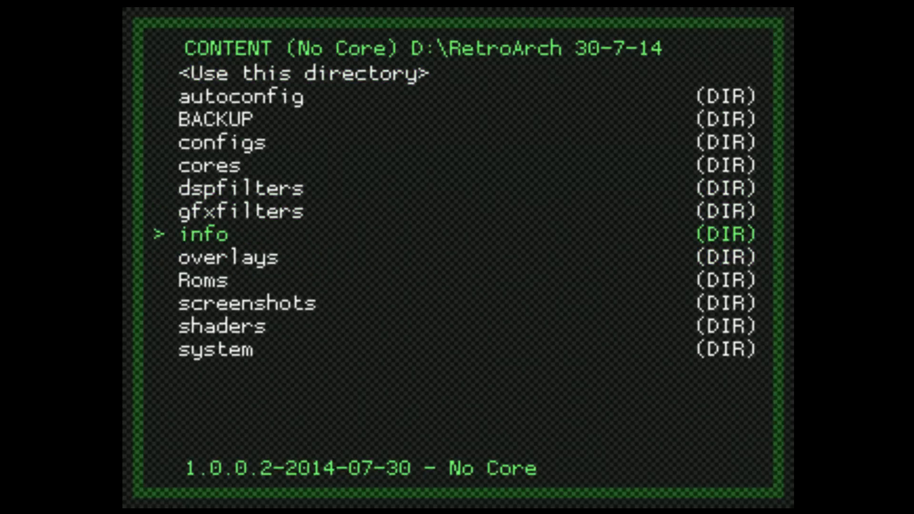
key(Return)
key(Return)
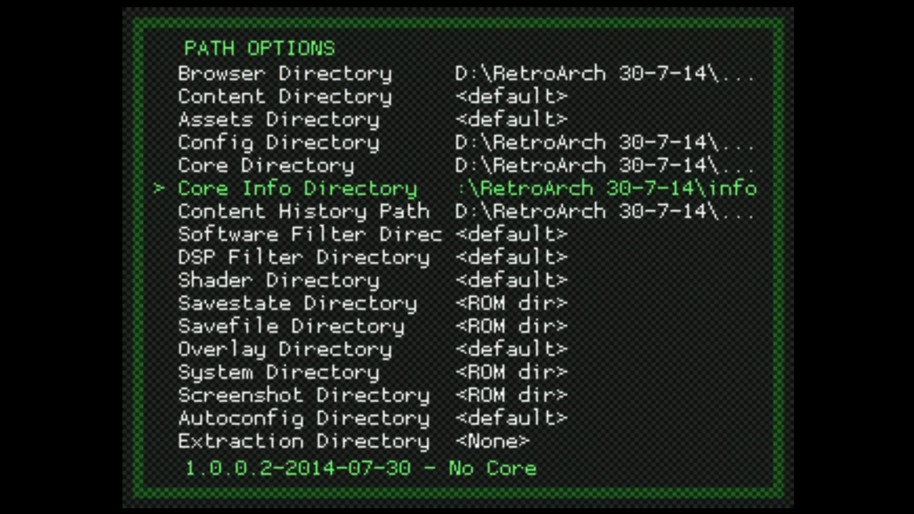
Open the folder selection for the Software Filter Directory and go to D:\RetroArch 30-7-14
key(Down)
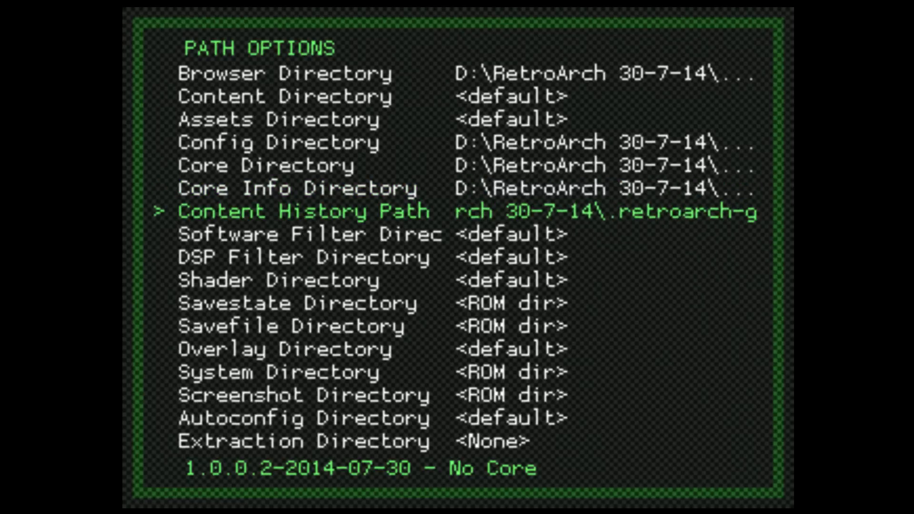
key(Down)
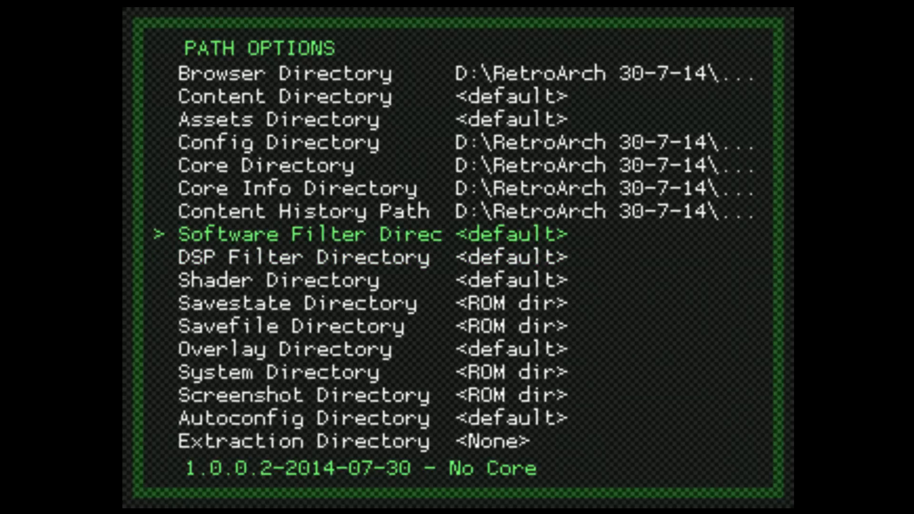
key(Return)
key(Down)
key(Return)
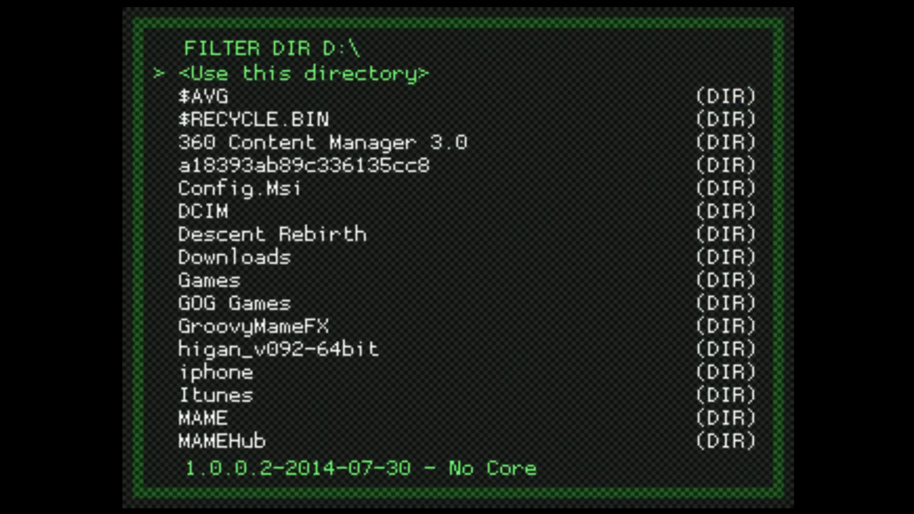
key(Down)
key(Down)
key(Down)
key(Down)
key(Down)
key(Down)
key(Down)
key(Down)
key(Down)
key(Down)
key(Down)
key(Down)
key(Down)
key(Down)
key(Down)
key(Down)
key(Down)
key(Down)
key(Down)
key(Down)
key(Down)
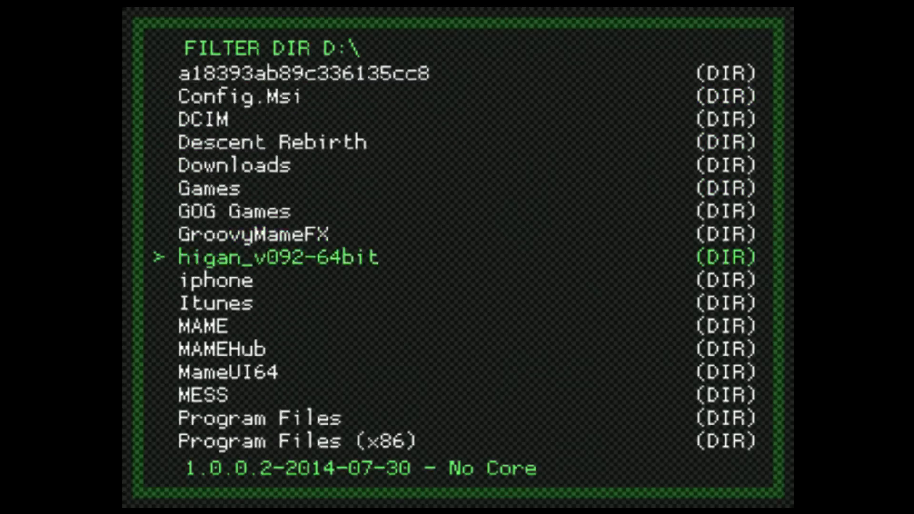
key(Down)
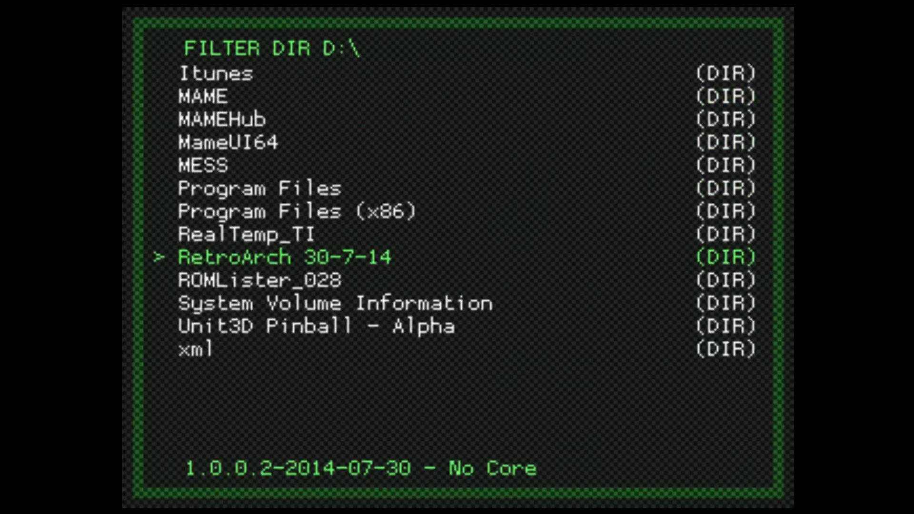
key(Return)
Set the Software Filter Directory to the gfxfilters folder inside D:\RetroArch 30-7-14
key(Down)
key(Down)
key(Down)
key(Down)
key(Down)
key(Down)
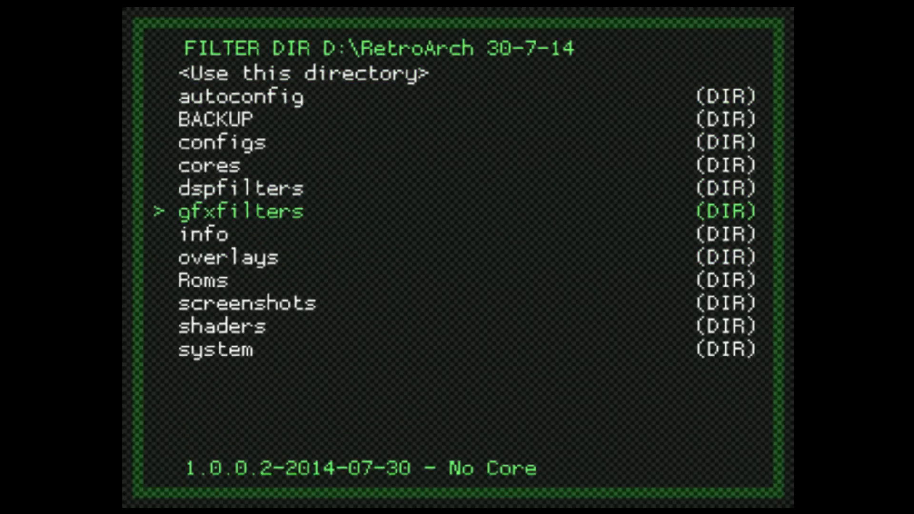
key(Up)
key(Down)
key(Return)
key(Return)
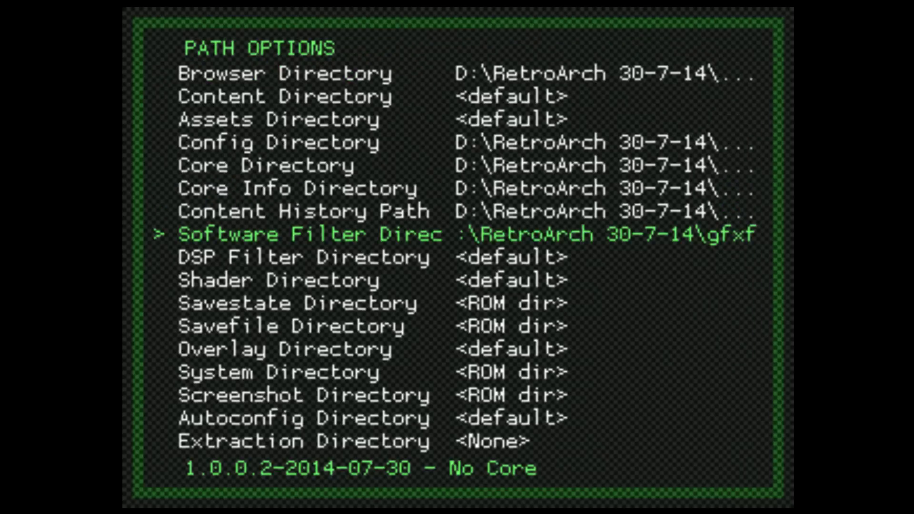
Open the folder selection for the DSP Filter Directory and go to D:\RetroArch 30-7-14
key(Down)
key(Return)
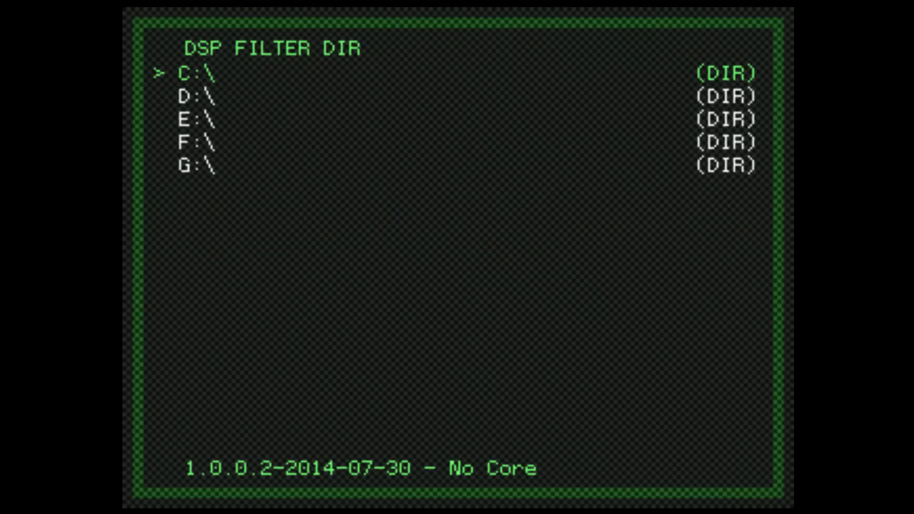
key(Down)
key(Return)
key(Up)
key(Up)
key(Up)
key(Up)
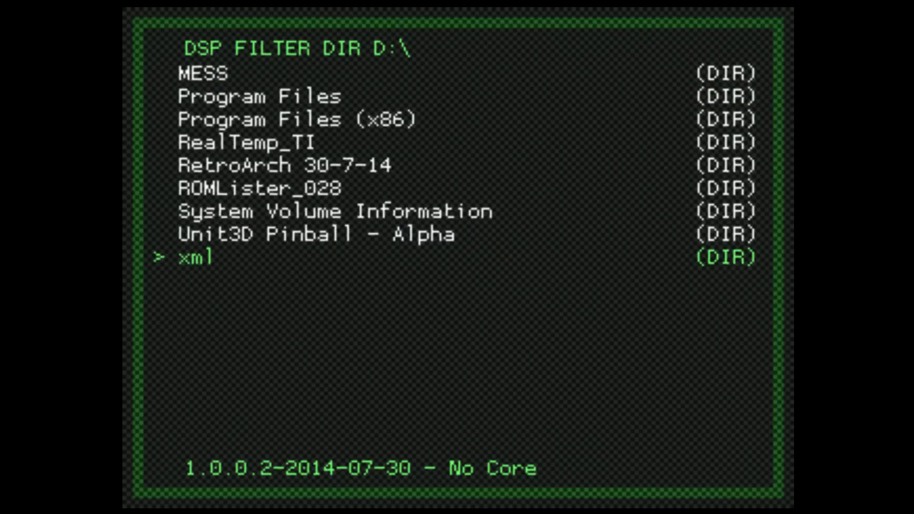
key(Up)
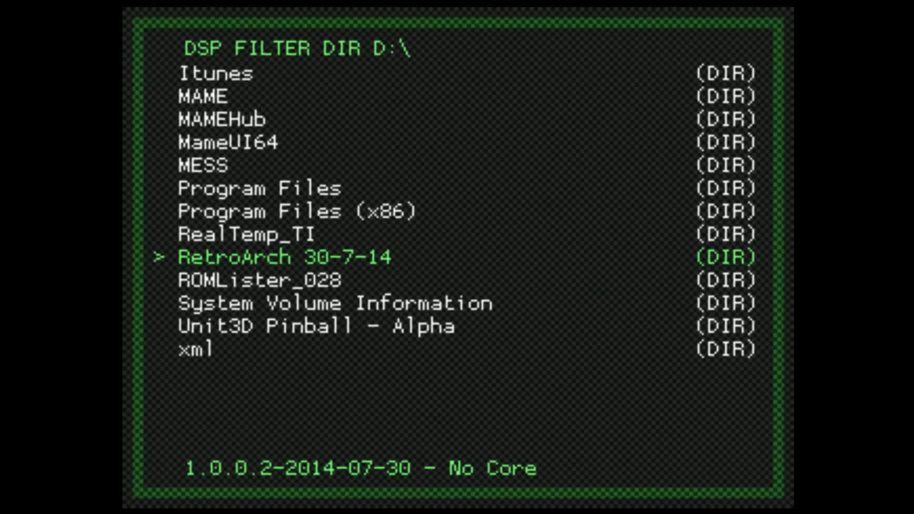
key(Return)
Set the DSP Filter Directory to the dspfilters folder inside D:\RetroArch 30-7-14
key(Down)
key(Down)
key(Down)
key(Down)
key(Down)
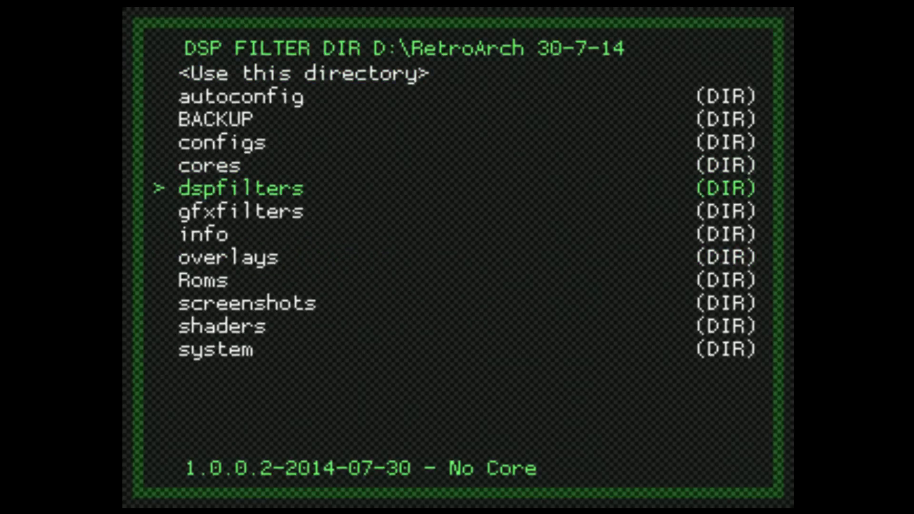
key(Return)
key(Return)
Open the folder selection for the Shader Directory and go to D:\RetroArch 30-7-14
key(Down)
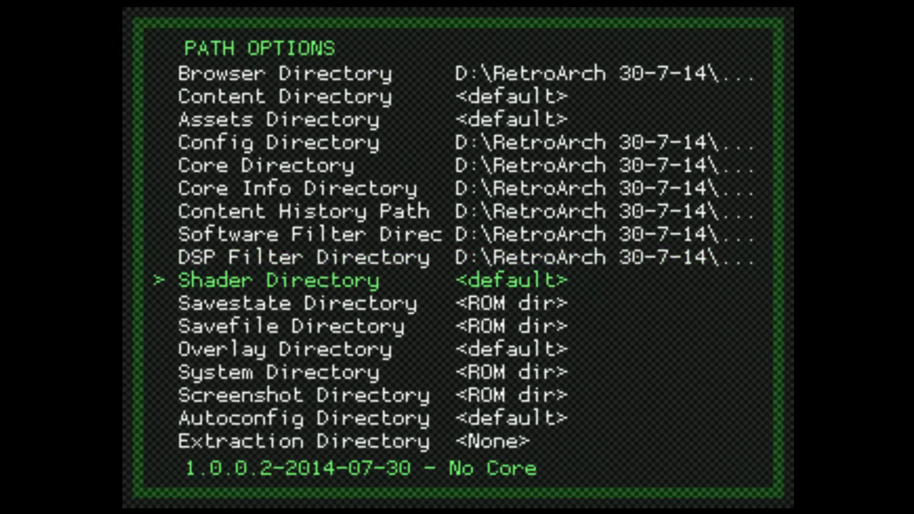
key(Return)
key(Down)
key(Return)
key(Up)
key(Up)
key(Up)
key(Up)
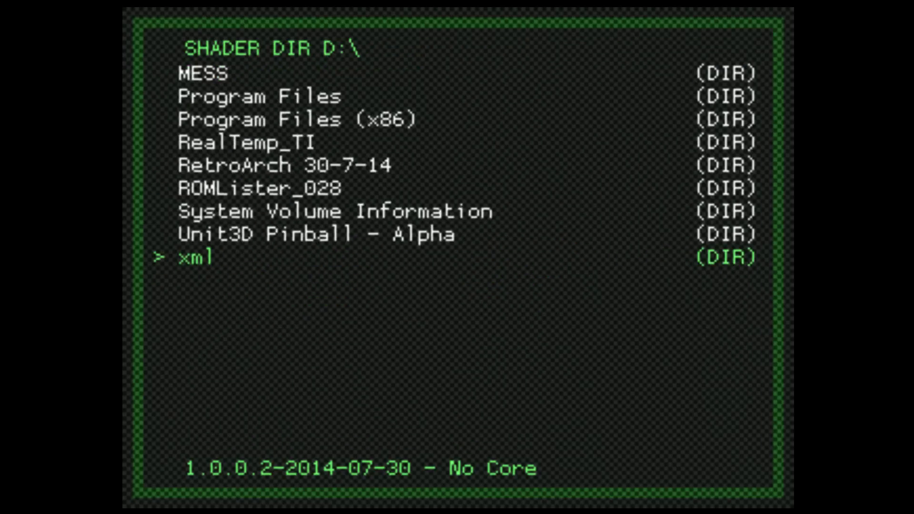
key(Down)
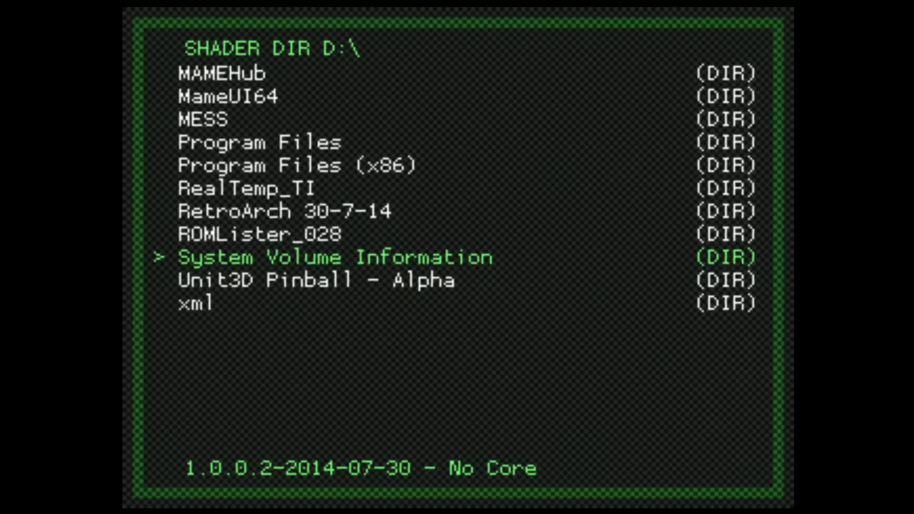
key(Up)
key(Up)
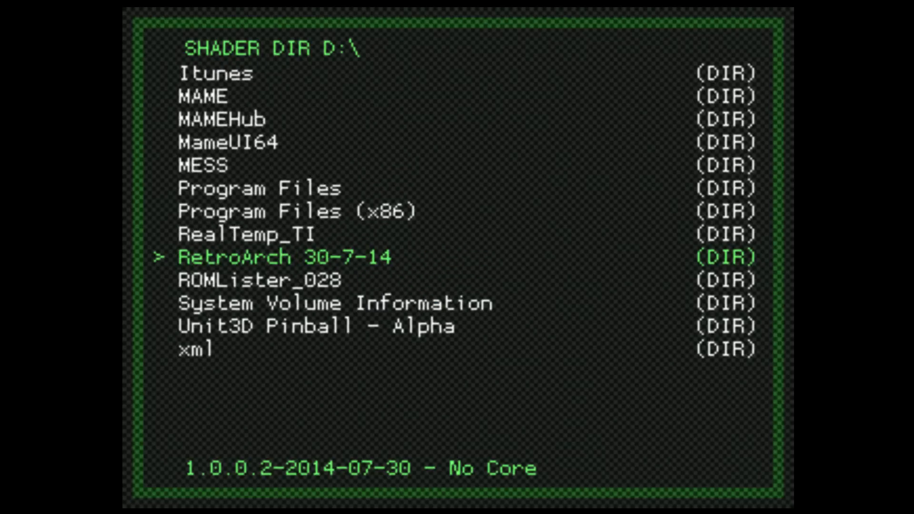
key(Return)
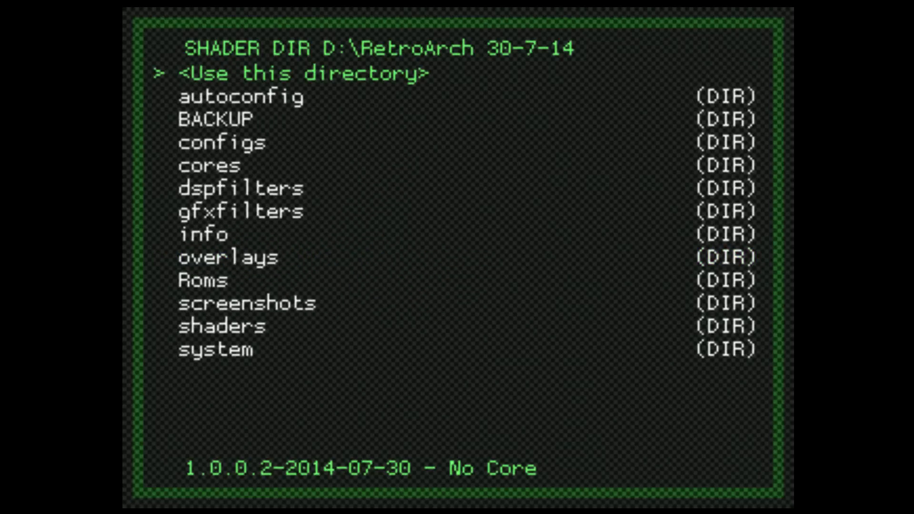
Set the Shader Directory to the shaders folder inside D:\RetroArch 30-7-14
key(Up)
key(Up)
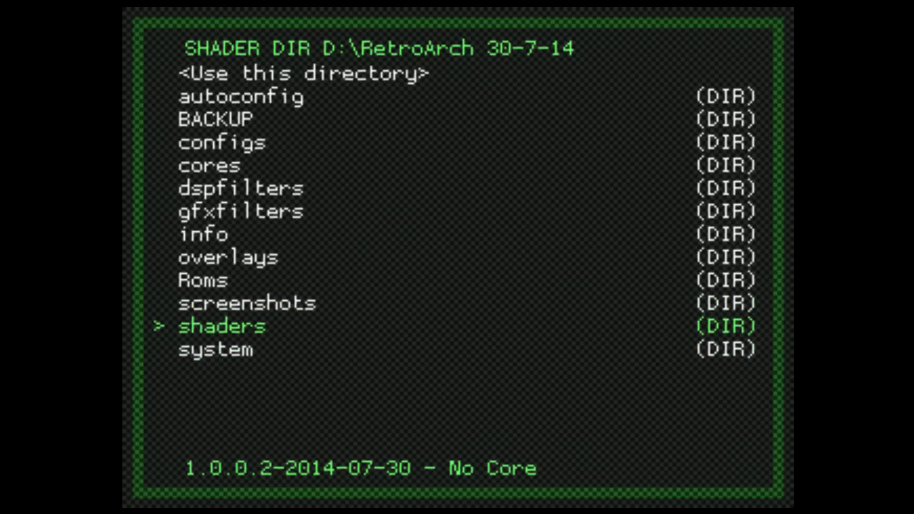
key(Up)
key(Down)
key(Return)
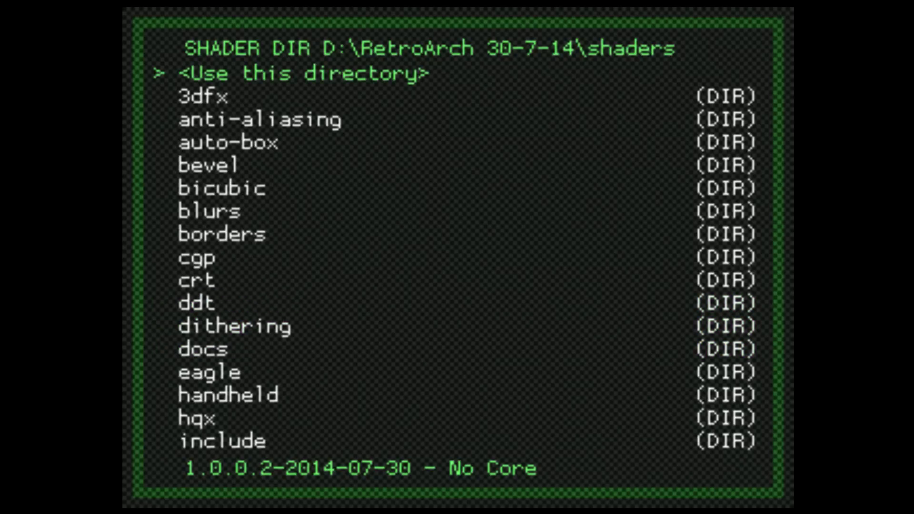
key(Return)
Open the folder selection for the Overlay Directory and go to D:\RetroArch 30-7-14
key(Down)
key(Down)
key(Down)
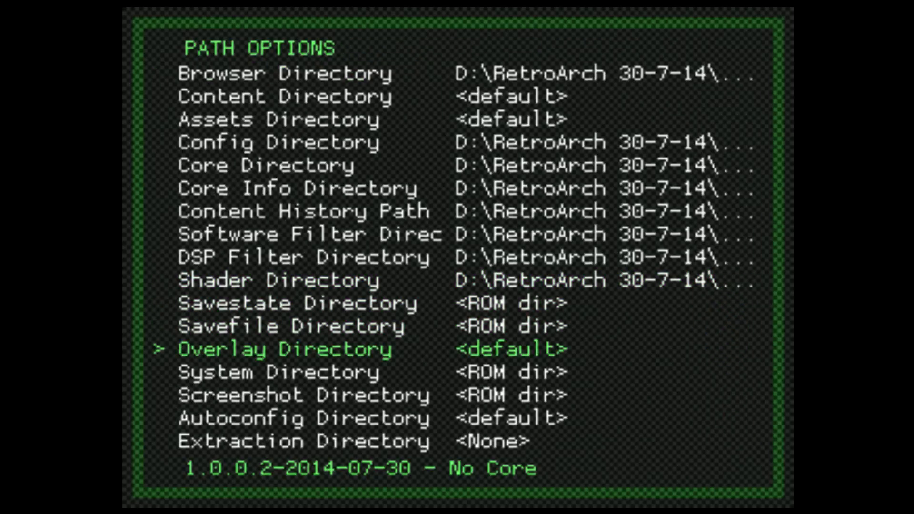
key(Return)
key(Down)
key(Return)
key(Up)
key(Up)
key(Up)
key(Up)
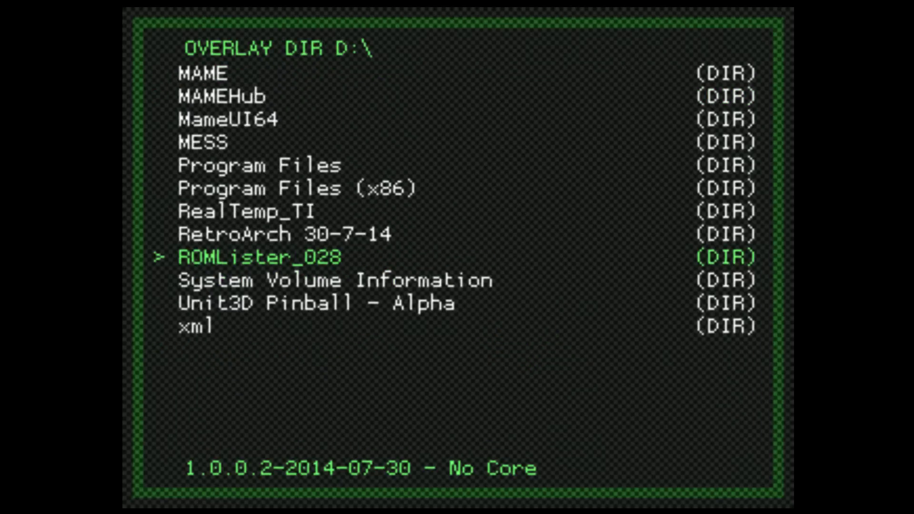
key(Up)
key(Return)
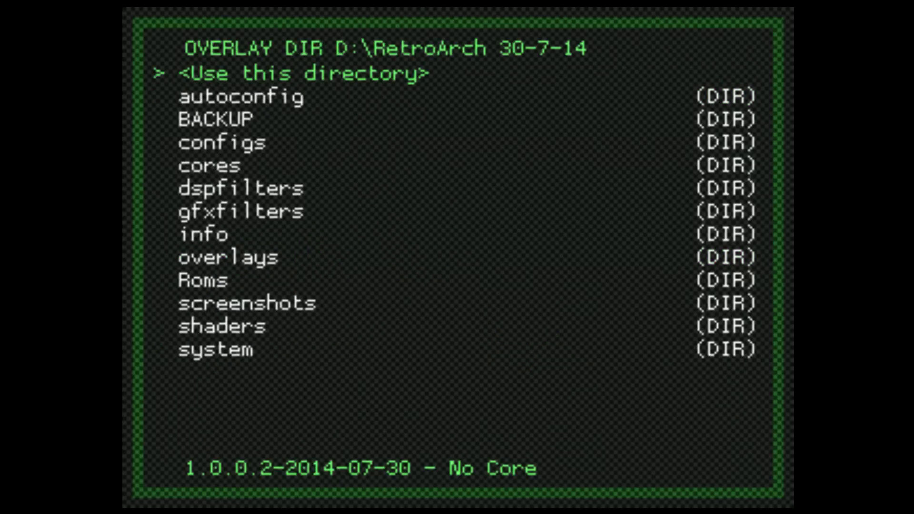
Set the Overlay Directory to the overlays folder inside D:\RetroArch 30-7-14
key(Up)
key(Up)
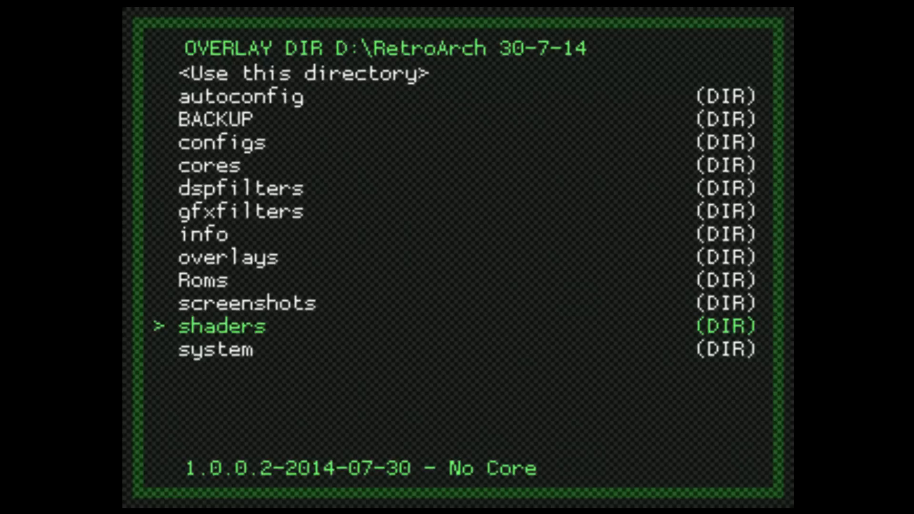
key(Up)
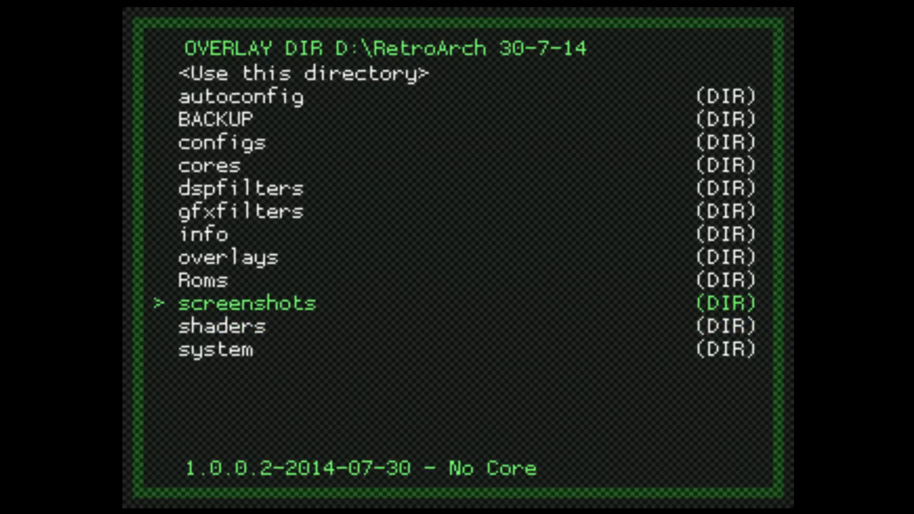
key(Up)
key(Up)
key(Return)
key(Return)
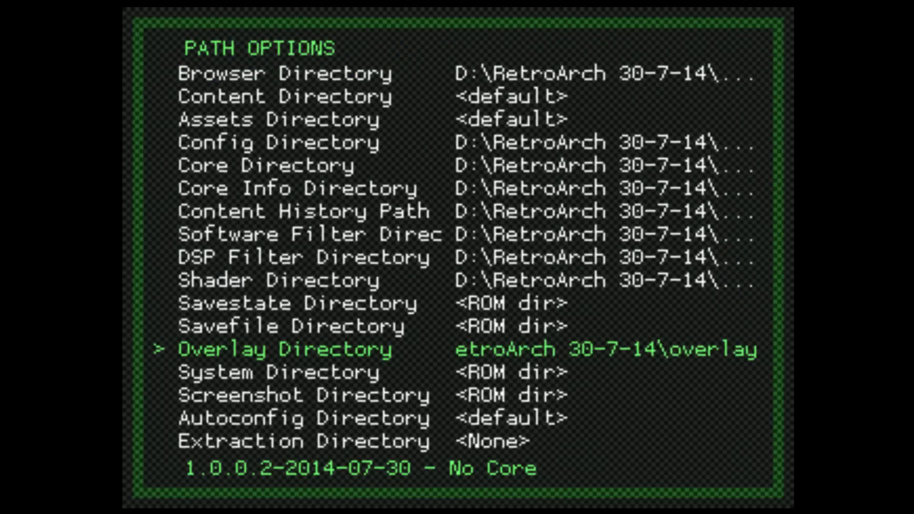
Open the folder selection for the System Directory and go to D:\RetroArch 30-7-14
key(Down)
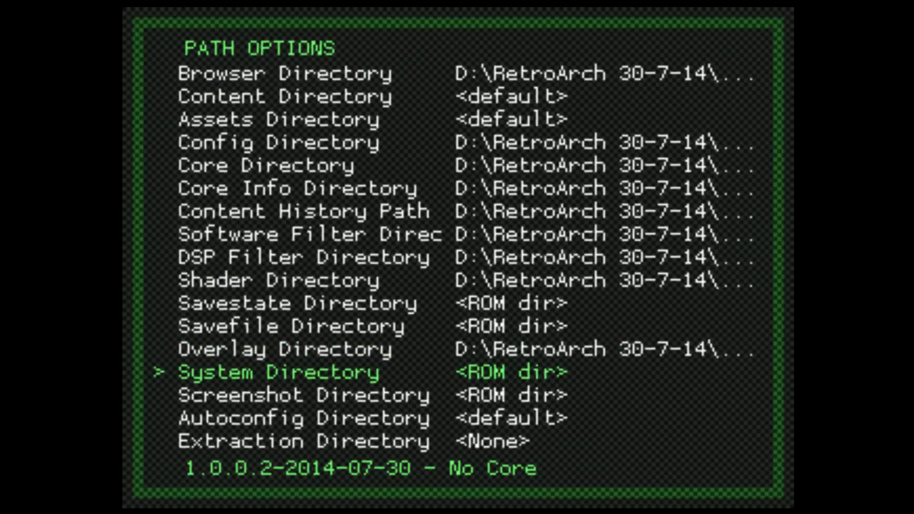
key(Return)
key(Up)
key(Up)
key(Up)
key(Up)
key(Up)
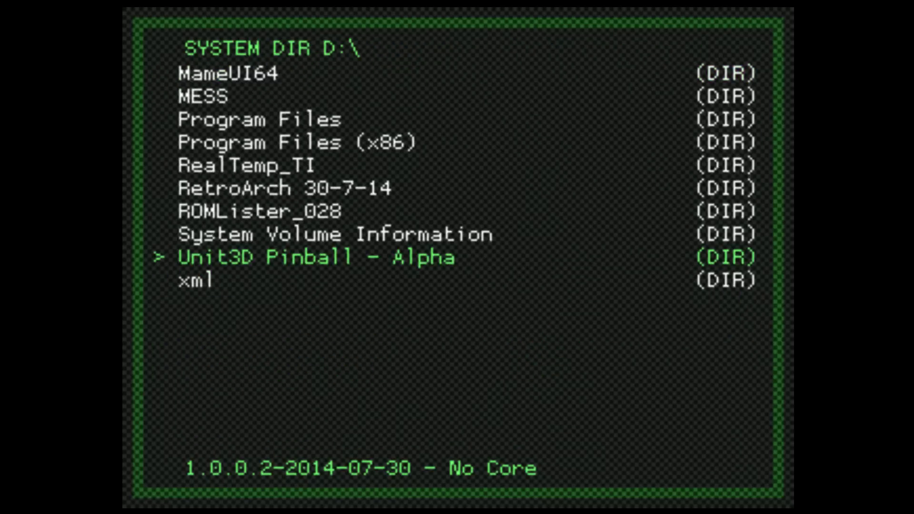
key(Return)
Set the System Directory to the system folder inside D:\RetroArch 30-7-14
key(Up)
key(Up)
key(Up)
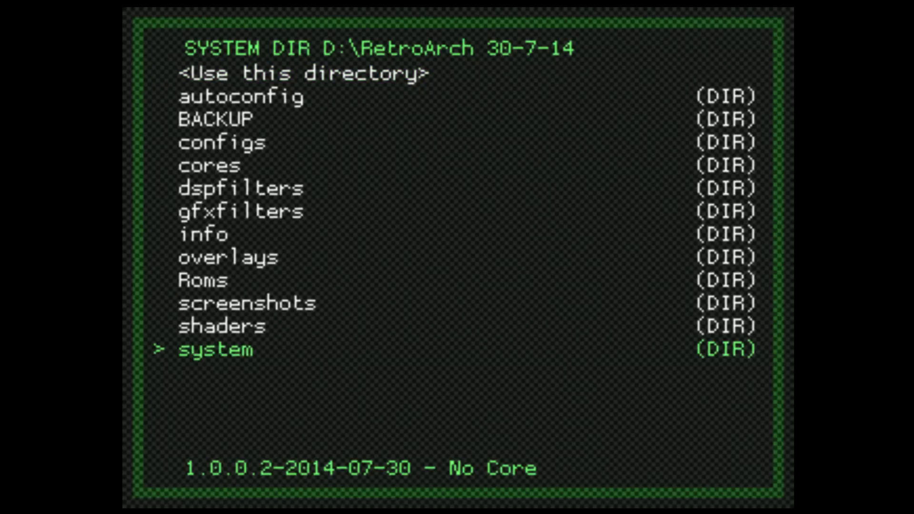
key(Down)
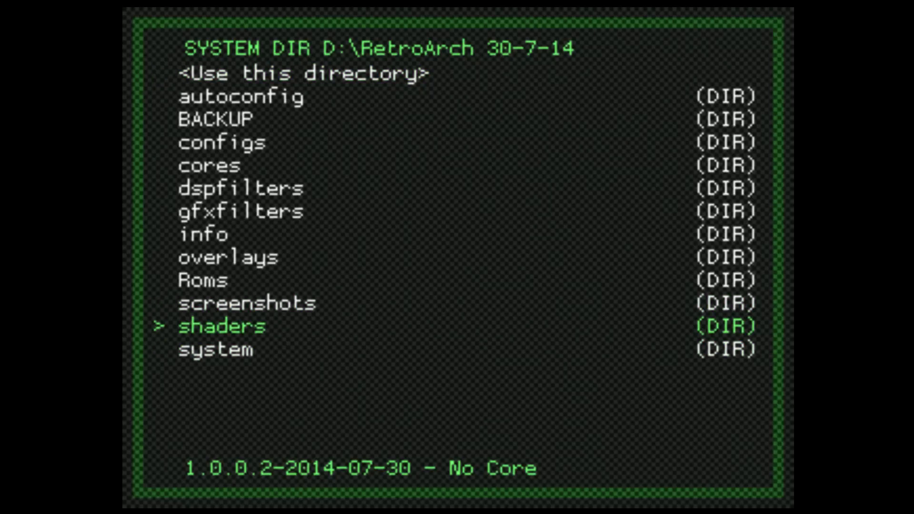
key(Down)
key(Return)
key(Return)
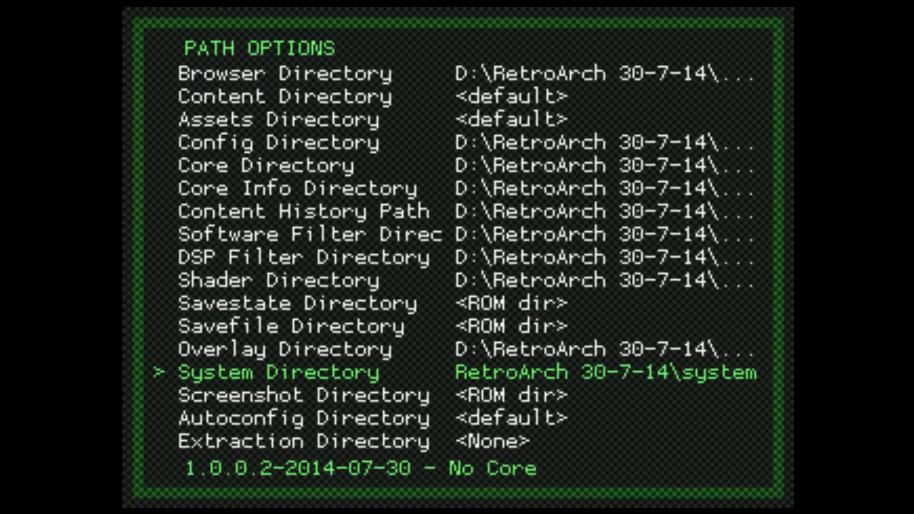
Open the folder selection for the Screenshot Directory and go to the D:\ drive
key(Down)
key(Down)
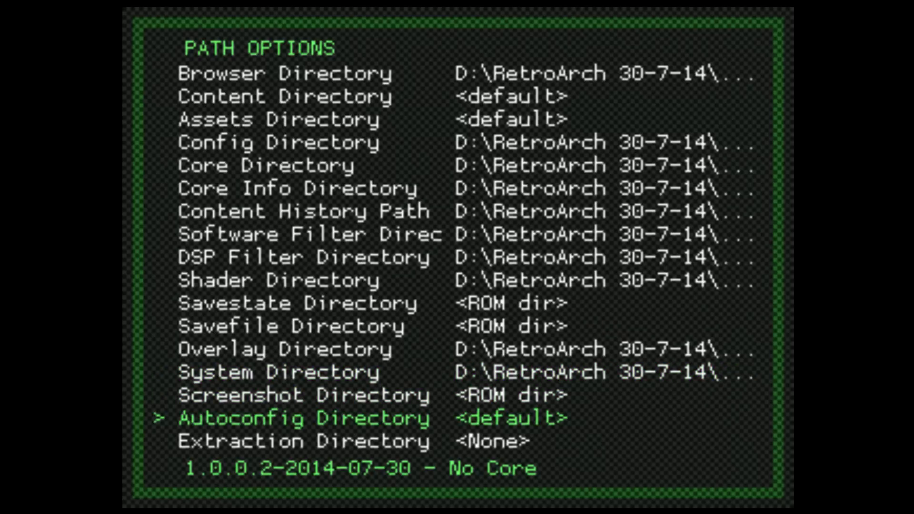
key(Up)
key(Up)
key(Down)
key(Down)
key(Down)
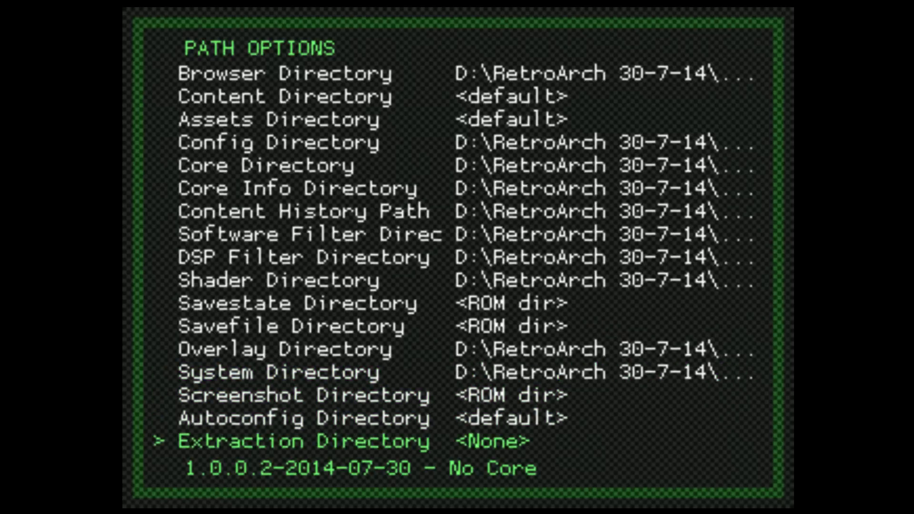
key(Up)
key(Up)
key(Return)
key(Down)
key(Return)
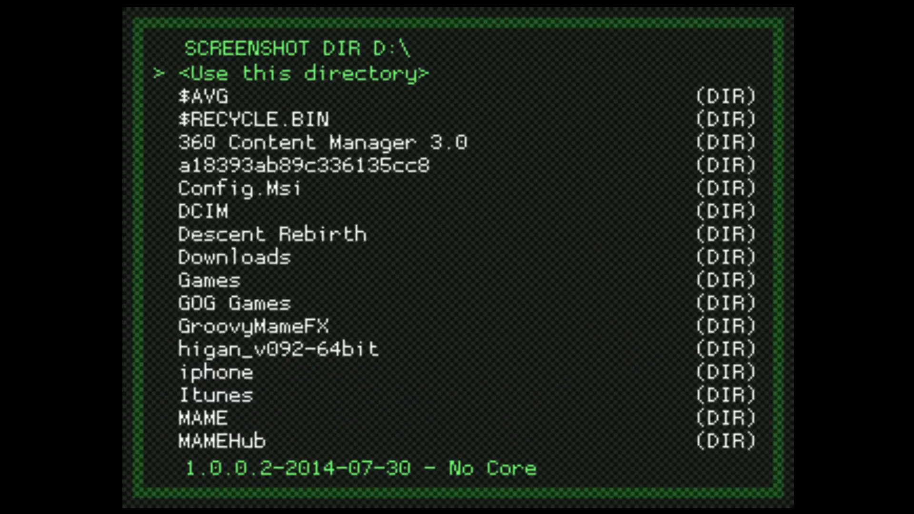
Open the RetroArch 30-7-14 folder on the D:\ drive for the Screenshot Directory
key(Down)
key(Down)
key(Down)
key(Down)
key(Down)
key(Down)
key(Down)
key(Down)
key(Down)
key(Down)
key(Down)
key(Down)
key(Down)
key(Down)
key(Down)
key(Down)
key(Down)
key(Down)
key(Down)
key(Down)
key(Up)
key(Up)
key(Up)
key(Return)
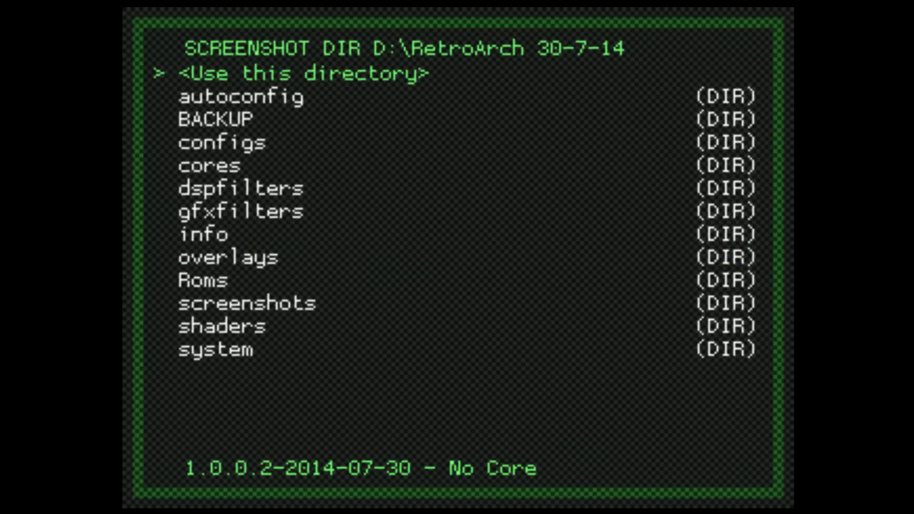
Set the Screenshot Directory to the screenshots folder inside D:\RetroArch 30-7-14
key(Down)
key(Down)
key(Down)
key(Down)
key(Down)
key(Down)
key(Down)
key(Down)
key(Down)
key(Down)
key(Down)
key(Up)
key(Return)
key(Return)
Leave the path options and settings and return to the main menu
key(Down)
key(Down)
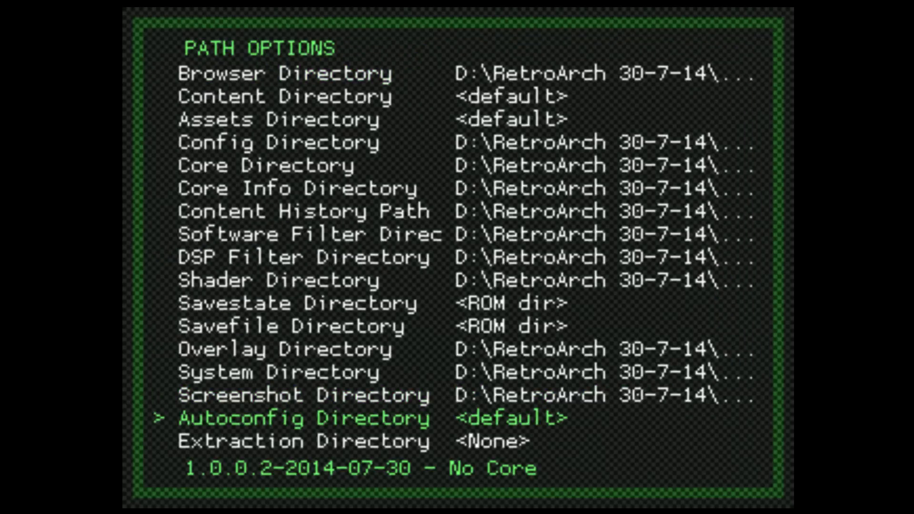
key(BackSpace)
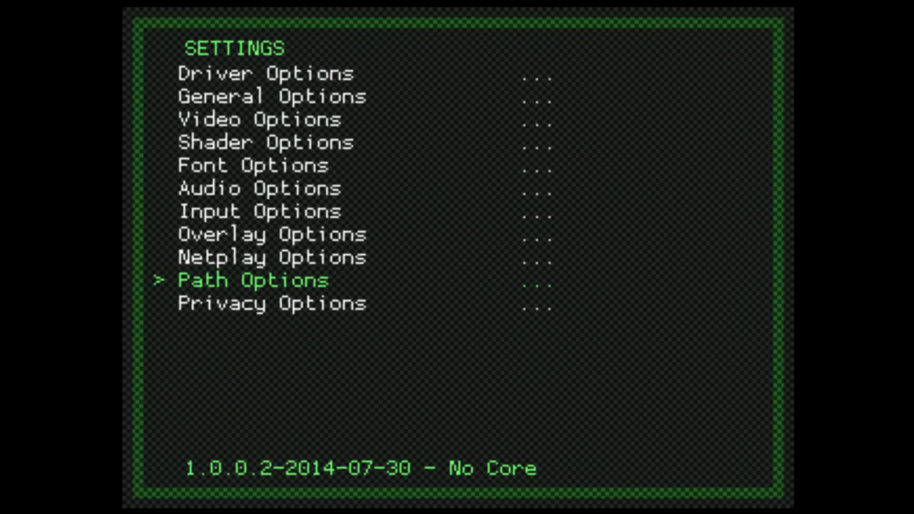
key(BackSpace)
key(Up)
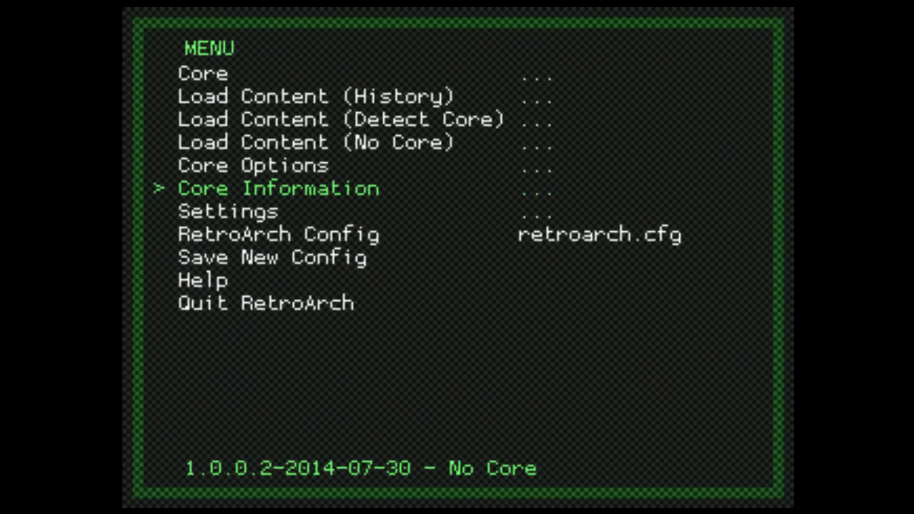
key(Up)
key(Up)
key(Up)
key(Up)
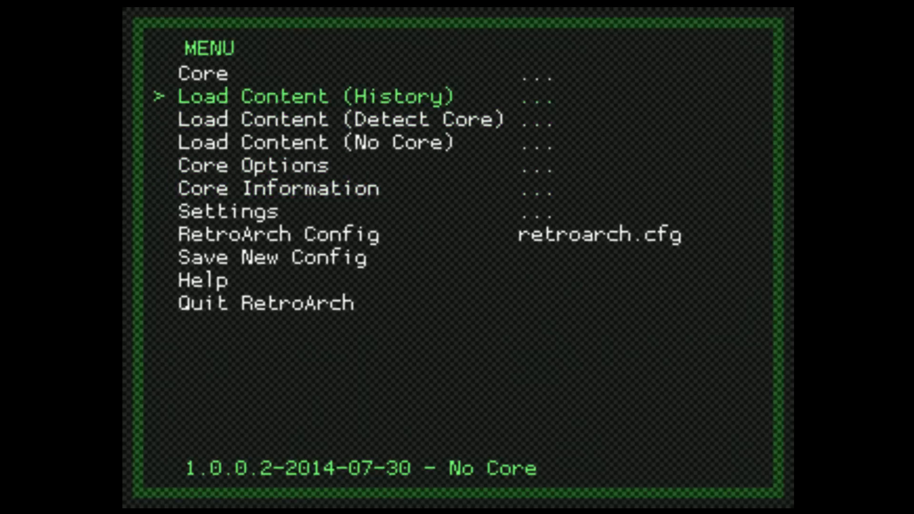
key(Down)
key(Down)
key(Down)
key(Down)
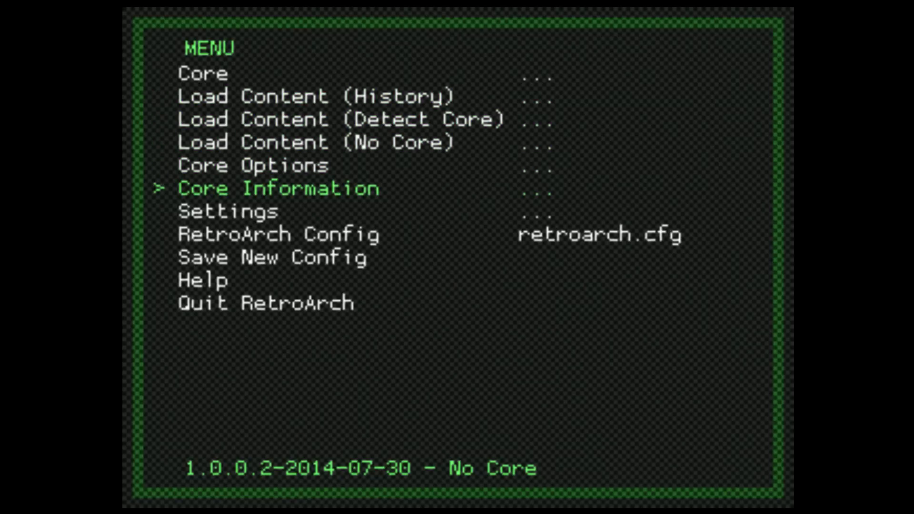
key(Up)
key(Up)
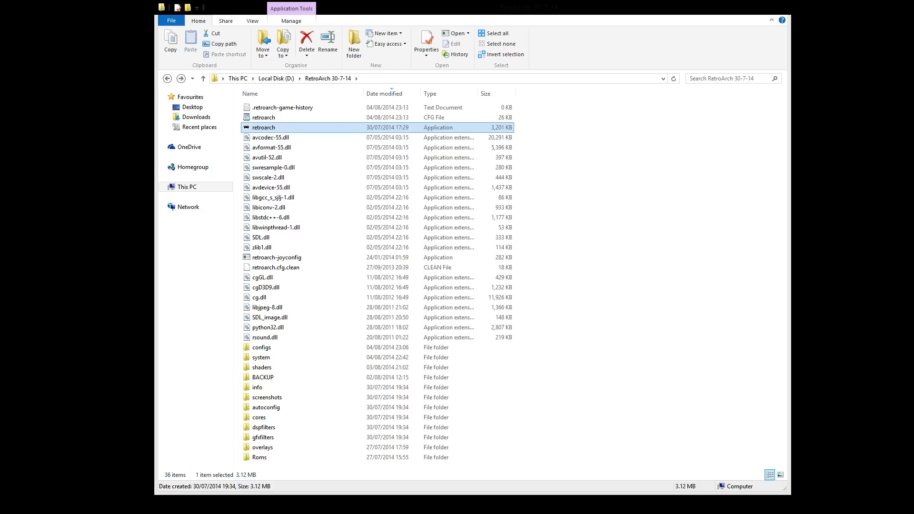
Start the retroarch application again from the RetroArch 30-7-14 folder and open the core selection
double_click(264, 128)
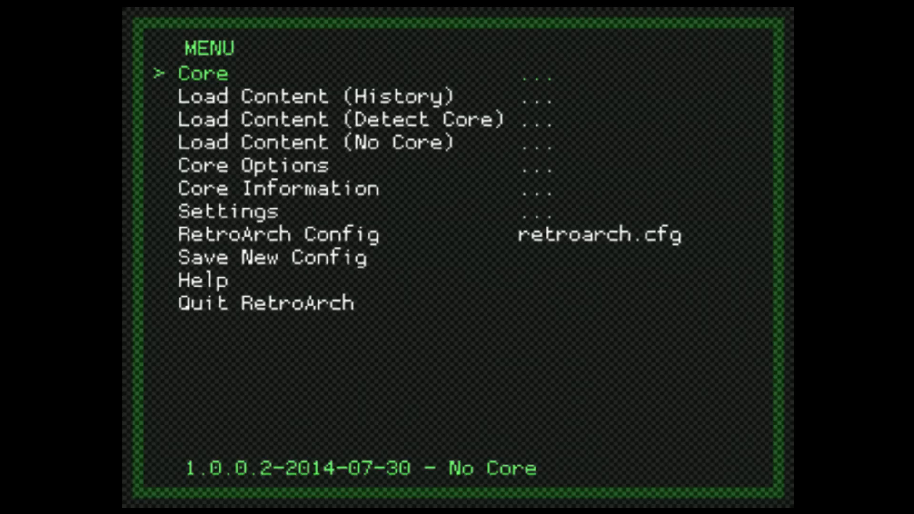
key(Down)
key(Down)
key(Down)
key(Down)
key(Down)
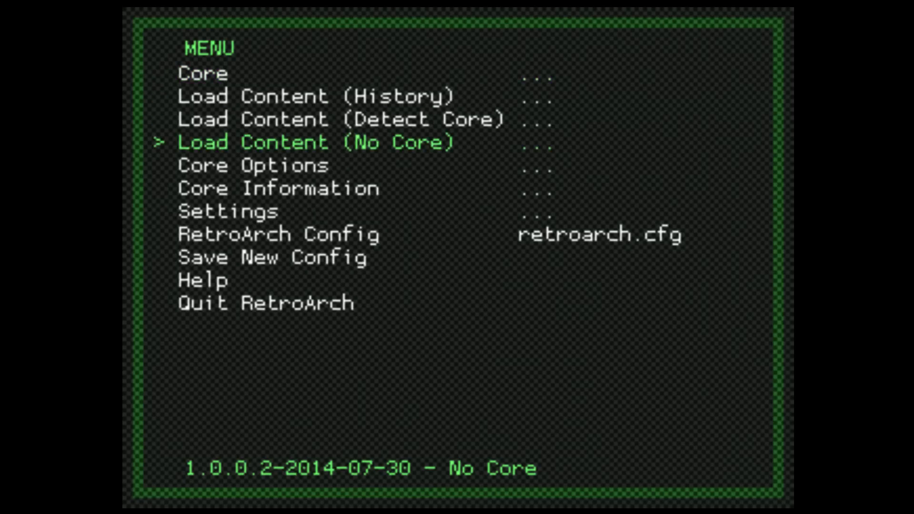
key(Up)
key(Up)
key(Up)
key(Up)
key(Up)
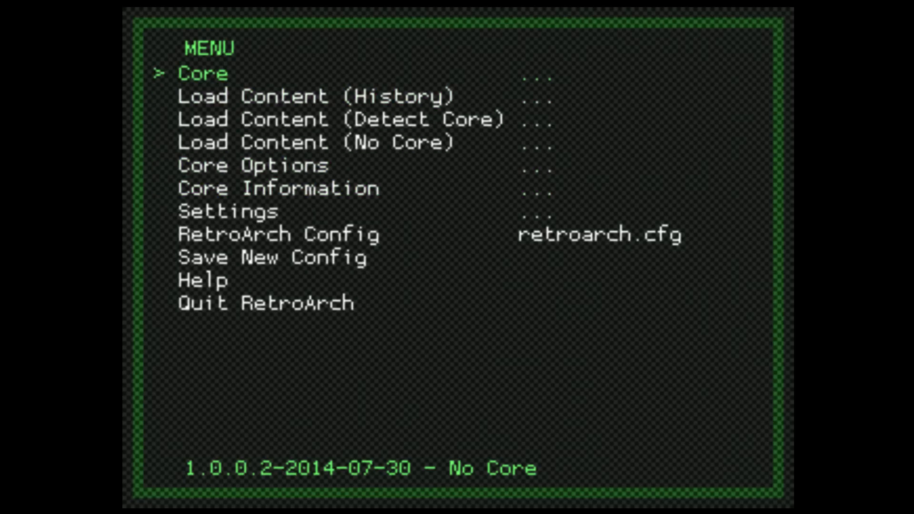
key(Return)
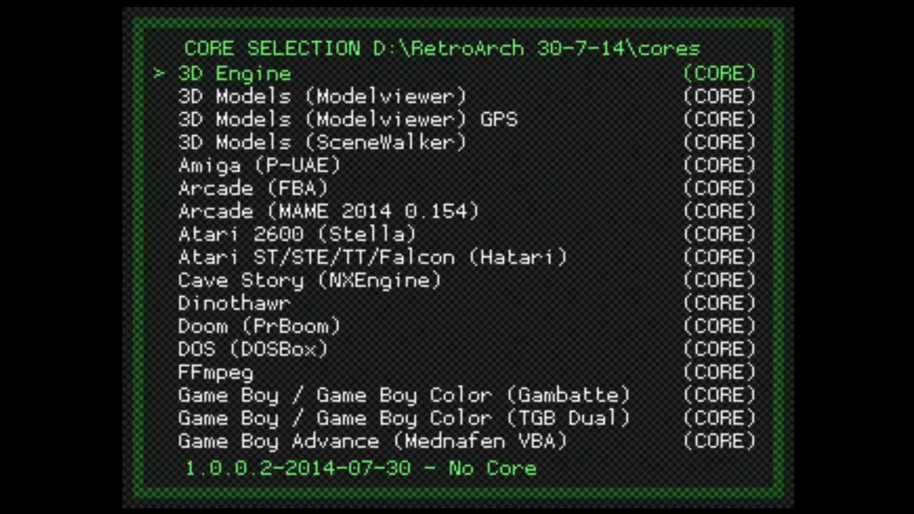
Look through the available cores from 3D Engine down to the NES / Famicom entries and back to the Game Boy ones
key(Down)
key(Down)
key(Down)
key(Down)
key(Down)
key(Down)
key(Down)
key(Down)
key(Down)
key(Down)
key(Down)
key(Down)
key(Down)
key(Down)
key(Down)
key(Down)
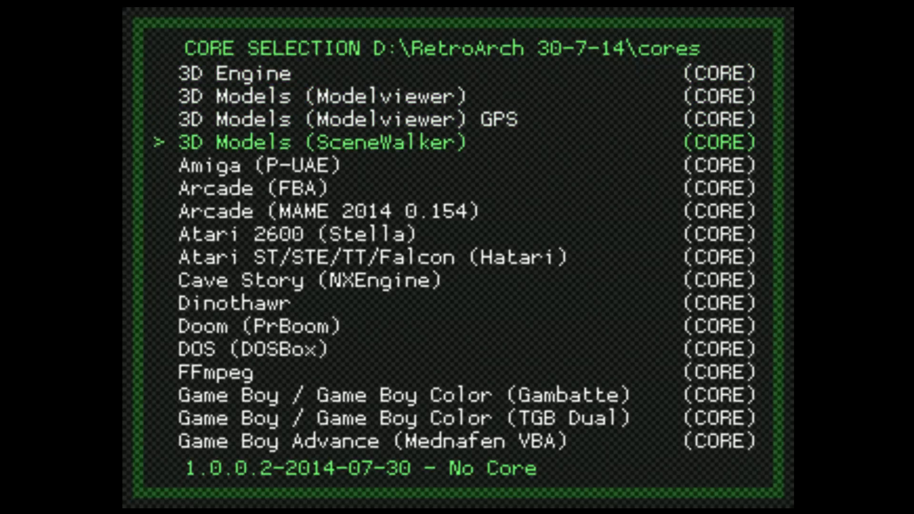
key(Down)
key(Down)
key(Down)
key(Down)
key(Down)
key(Down)
key(Down)
key(Down)
key(Down)
key(Down)
key(Down)
key(Down)
key(Down)
key(Down)
key(Down)
key(Down)
key(Down)
key(Down)
key(Down)
key(Down)
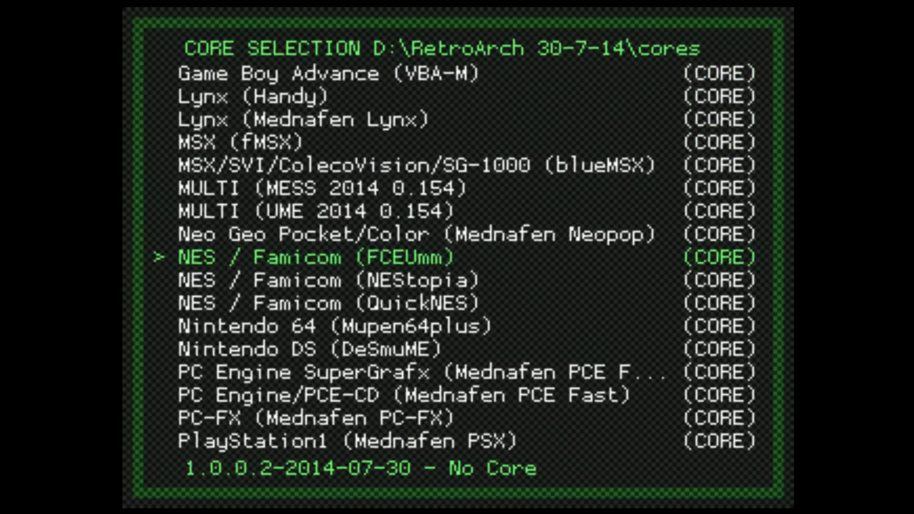
key(Up)
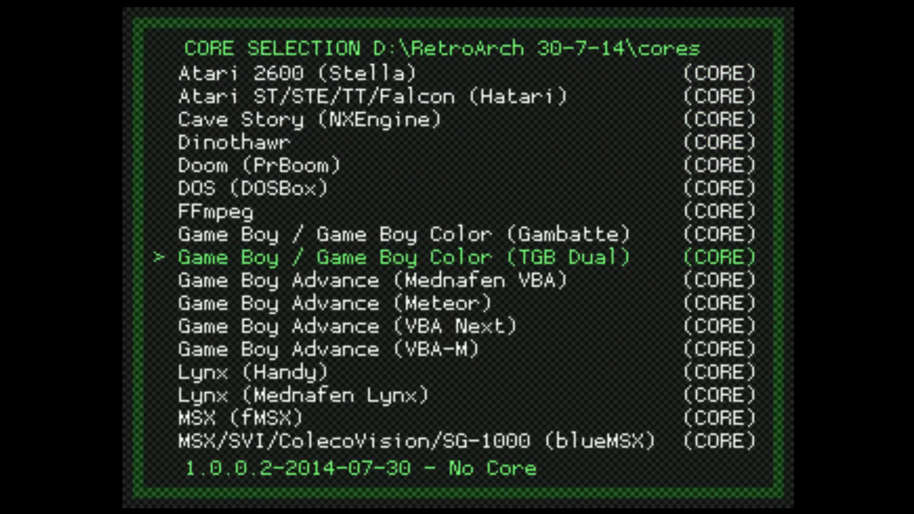
Load the Game Boy Advance (VBA Next) core
key(Down)
key(Down)
key(Down)
key(Up)
key(Up)
key(Up)
key(Down)
key(Down)
key(Down)
key(Down)
key(Up)
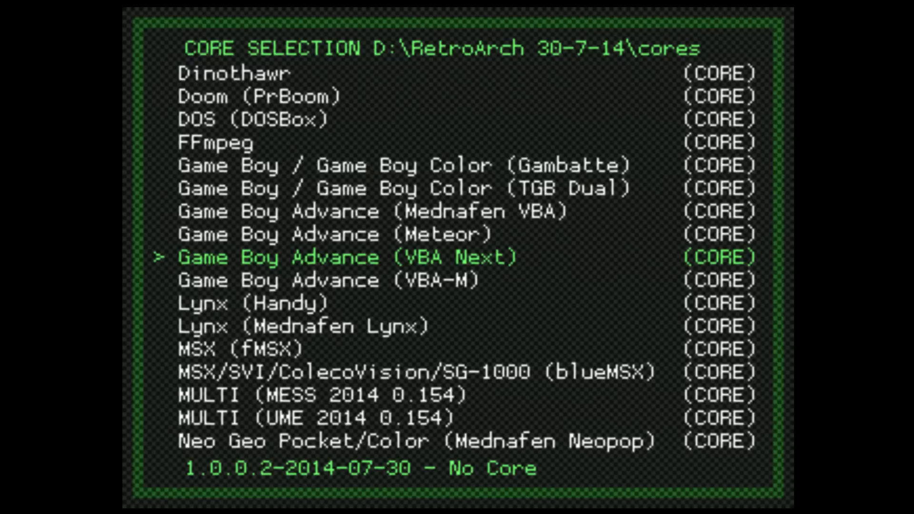
key(Up)
key(Down)
key(Up)
key(Down)
key(Return)
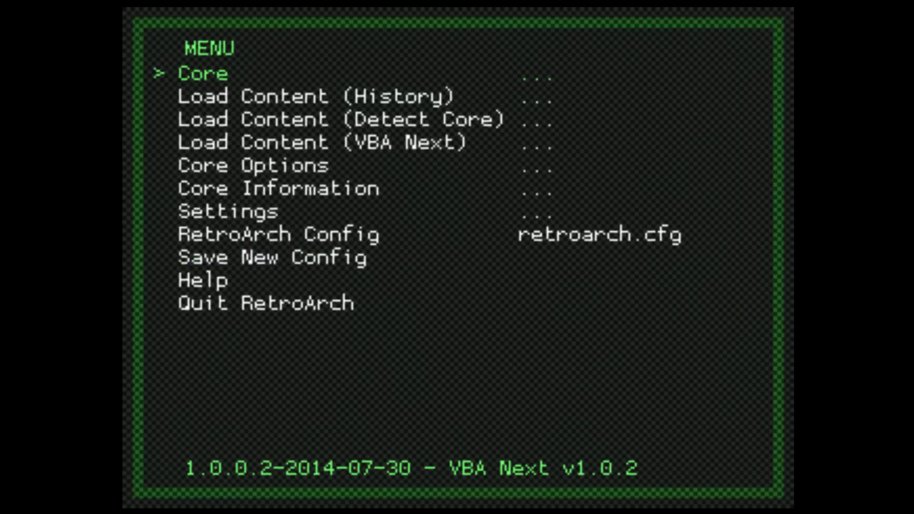
key(Down)
key(Down)
key(Up)
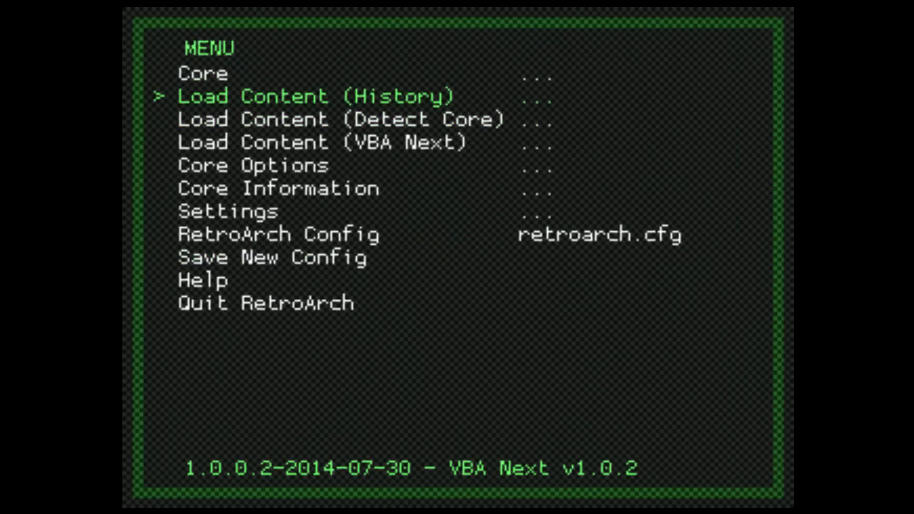
key(Down)
key(Down)
key(Down)
key(Down)
key(Down)
key(Down)
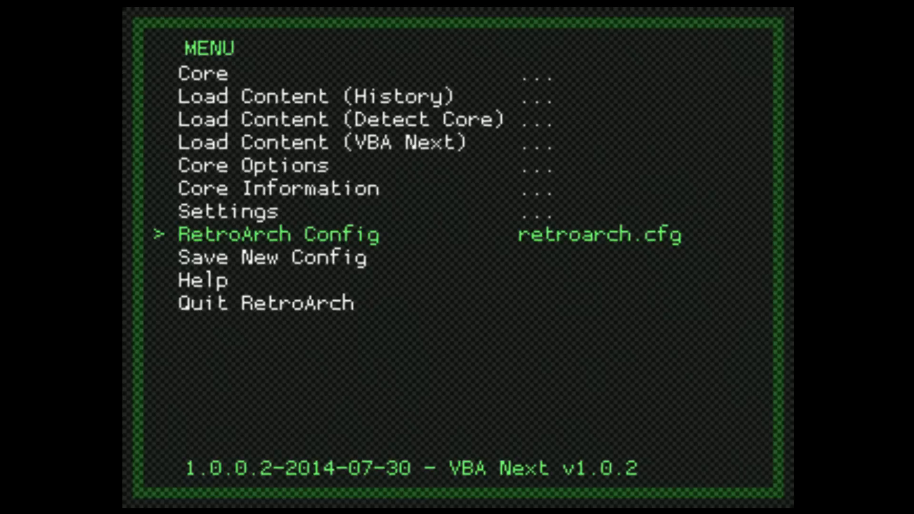
key(Up)
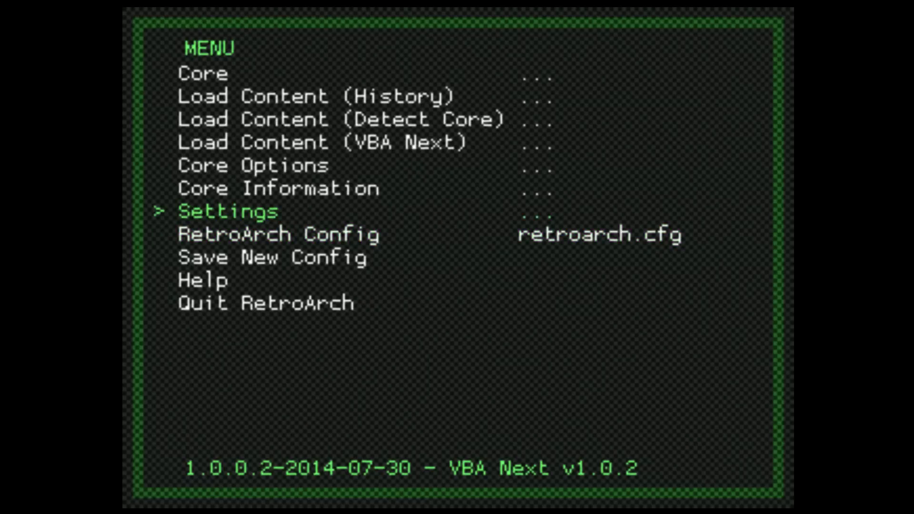
key(Up)
key(Up)
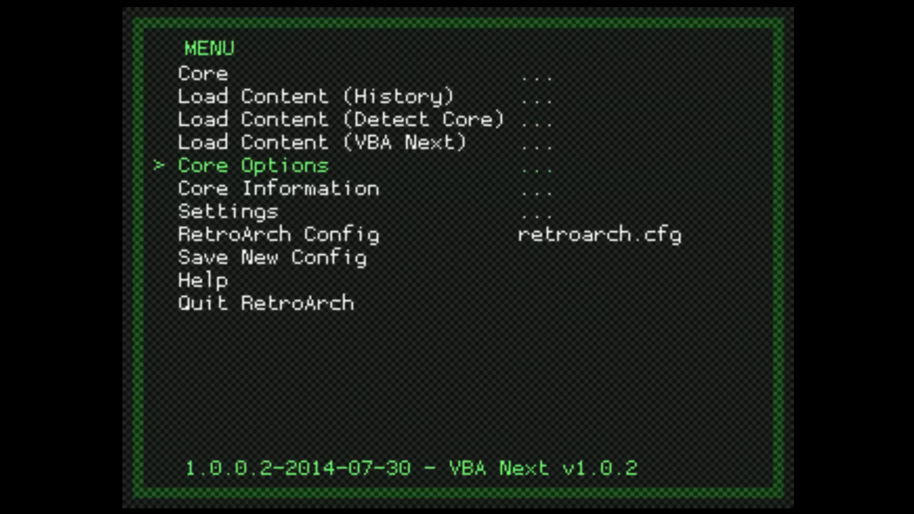
Open the Overlay Options in the settings
key(Down)
key(Down)
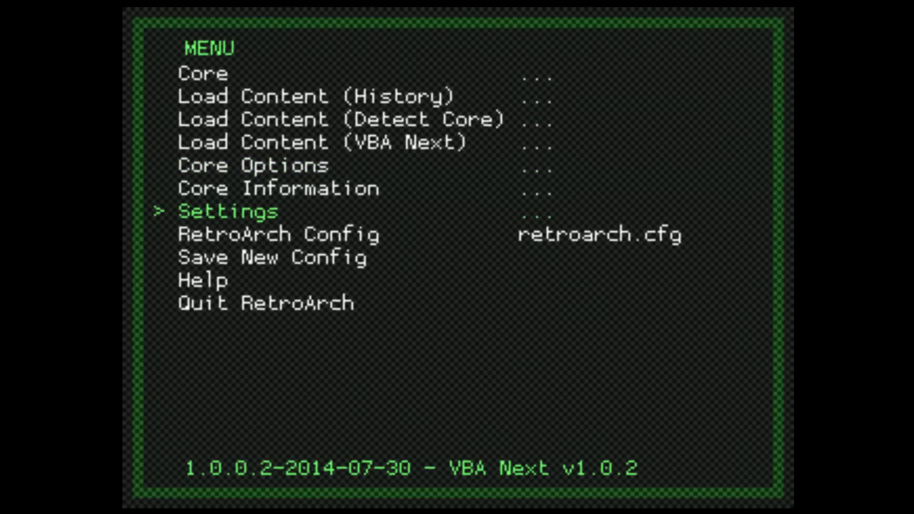
key(Return)
key(Down)
key(Down)
key(Down)
key(Down)
key(Down)
key(Down)
key(Down)
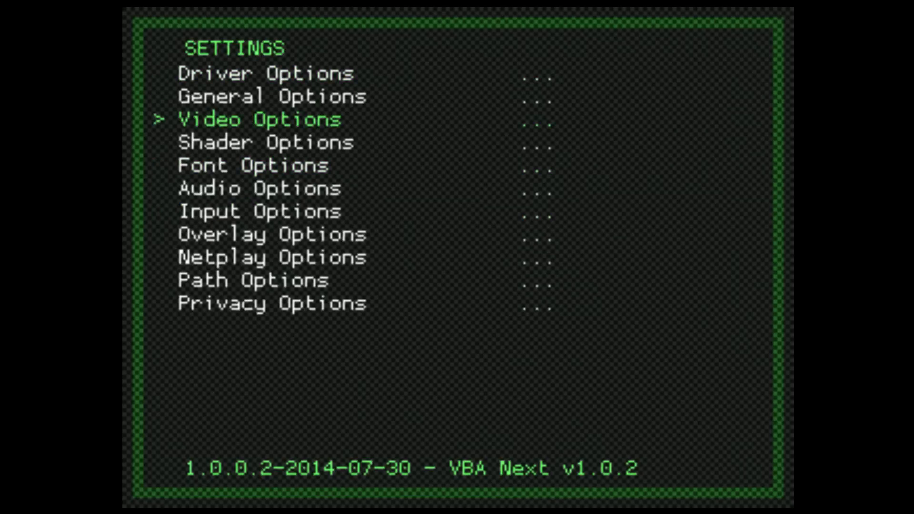
key(Return)
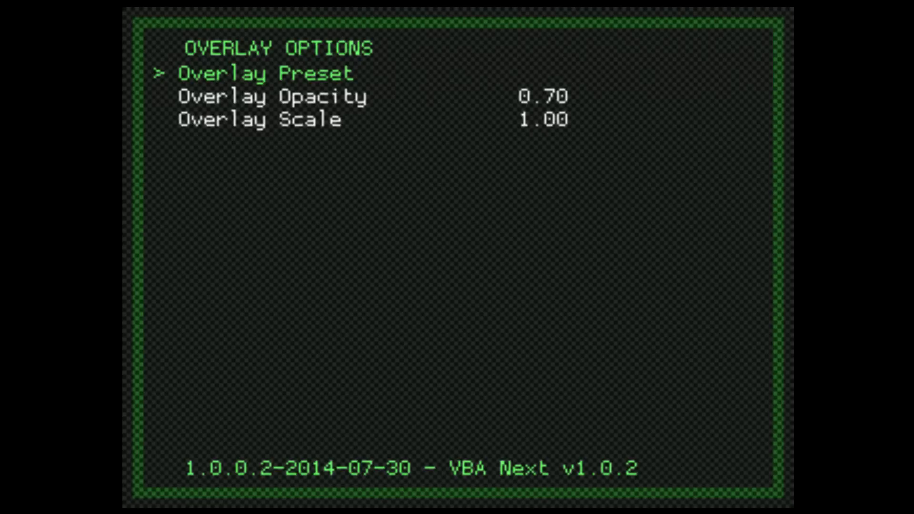
Set the Overlay Preset to gba.cfg from the overlays folder and reopen the Overlay Options
key(Return)
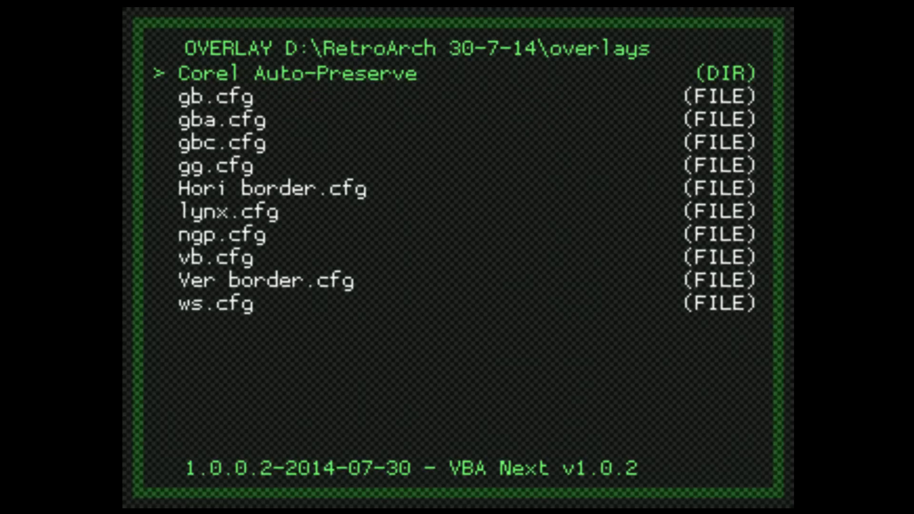
key(Down)
key(Down)
key(Down)
key(Up)
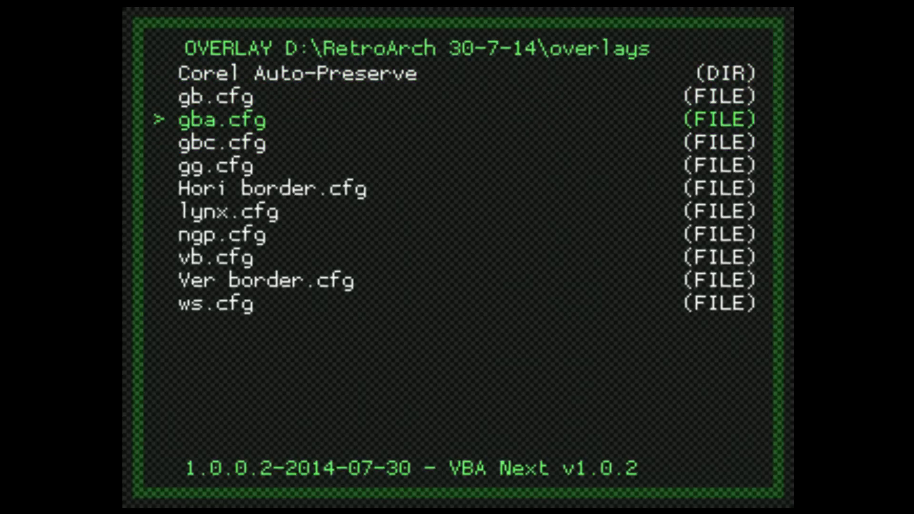
key(Return)
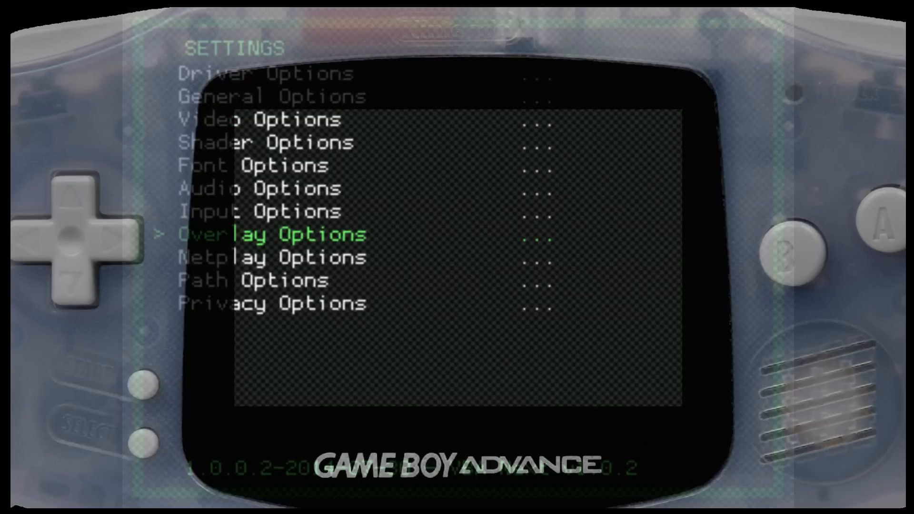
key(Return)
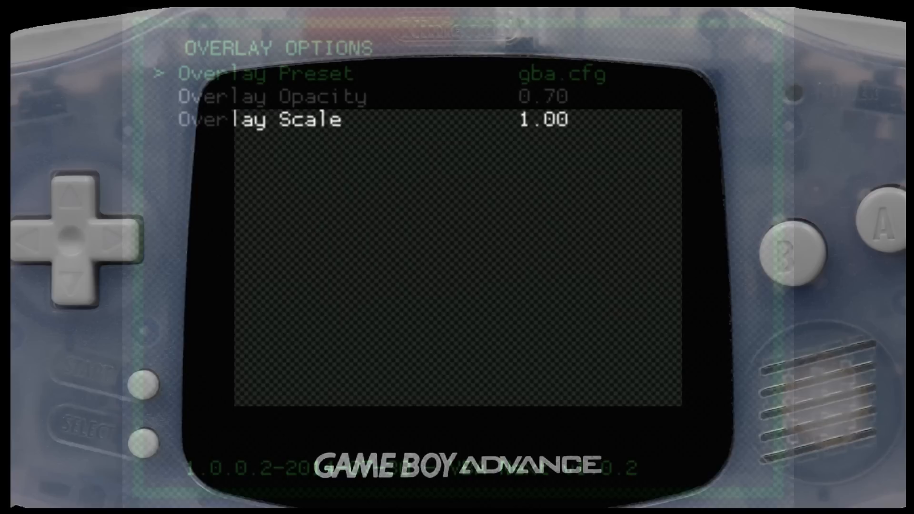
Try raising the Overlay Opacity beyond 0.81
key(Down)
key(Right)
key(Right)
key(Right)
key(Right)
key(Right)
key(Right)
key(Right)
key(Right)
key(Right)
key(Right)
key(Right)
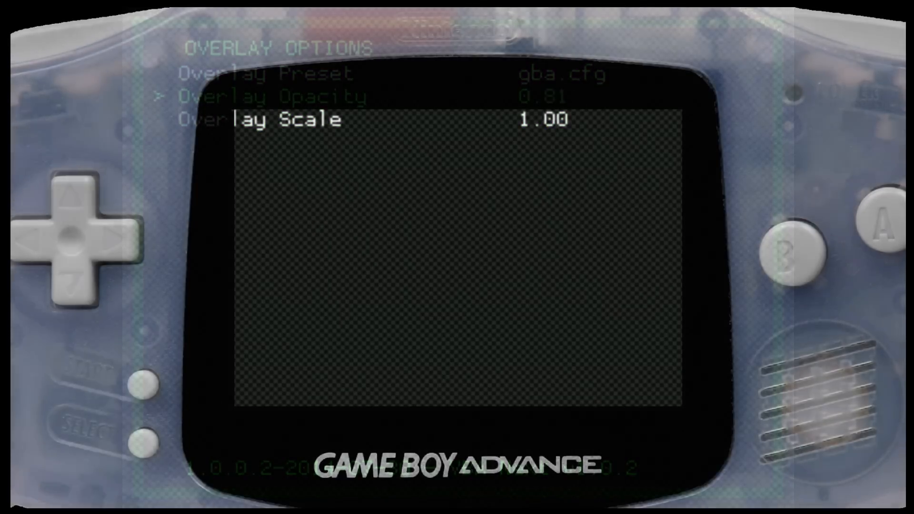
key(Right)
key(Right)
key(Right)
key(Right)
Try lowering the Overlay Opacity to 0.61
key(Left)
key(Left)
key(Left)
key(Left)
key(Left)
key(Left)
key(Left)
key(Left)
key(Left)
key(Left)
key(Left)
key(Left)
key(Left)
key(Left)
key(Left)
key(Left)
key(Left)
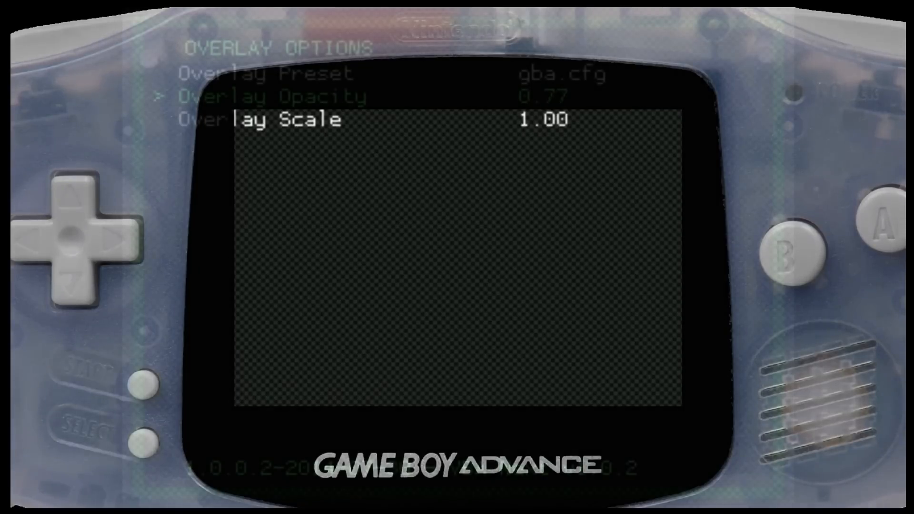
key(Left)
key(Left)
key(Left)
key(Left)
key(Left)
key(Left)
key(Left)
key(Left)
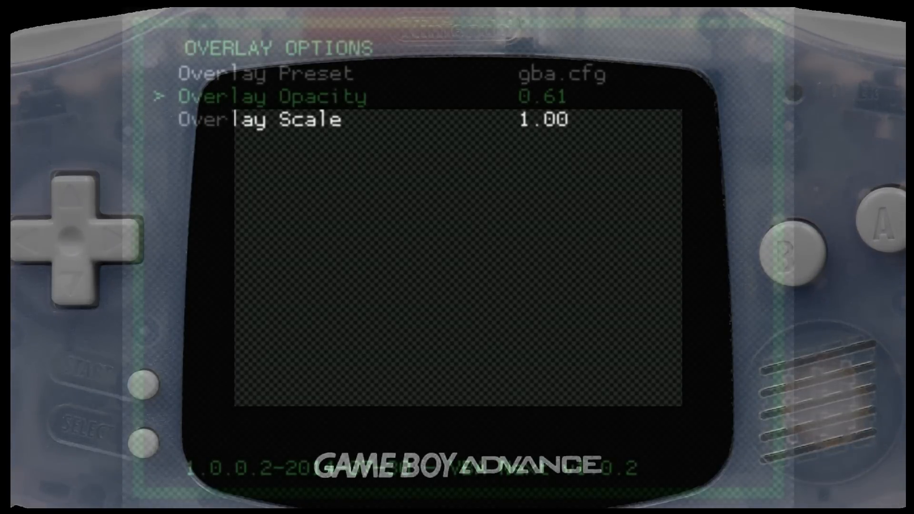
Try an Overlay Opacity of 0.75
key(Right)
key(Right)
key(Right)
key(Right)
key(Right)
key(Right)
key(Right)
key(Right)
key(Right)
key(Right)
key(Right)
key(Right)
key(Right)
key(Right)
key(Right)
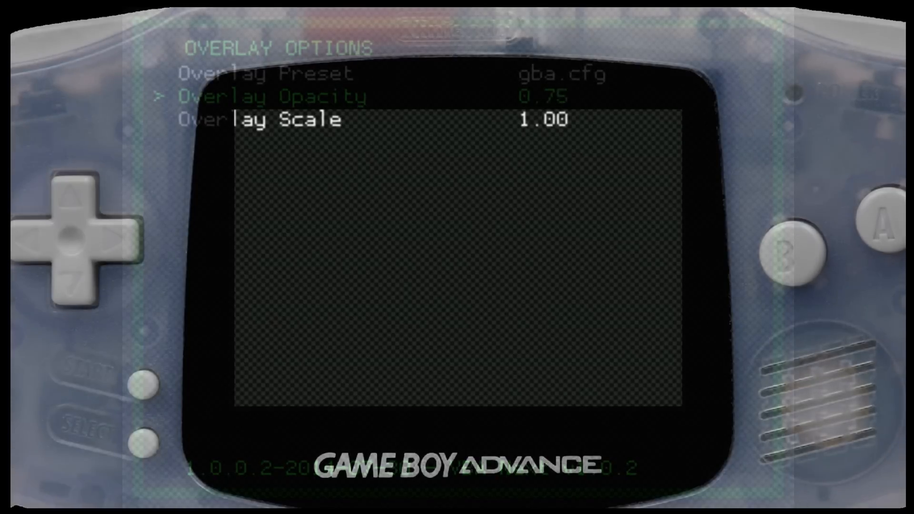
Set the Overlay Opacity to 0.66 and move on to the Overlay Scale setting
key(Left)
key(Left)
key(Left)
key(Left)
key(Left)
key(Left)
key(Left)
key(Left)
key(Left)
key(Left)
key(Down)
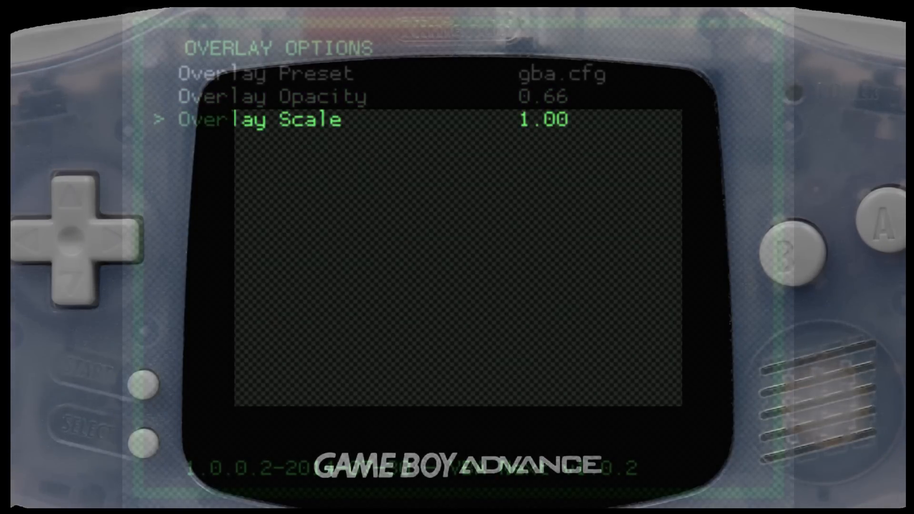
Set the Overlay Scale to 1.30 so the Game Boy Advance frame is enlarged
key(Up)
key(Down)
key(Right)
key(Right)
key(Right)
key(Right)
key(Right)
key(Right)
key(Right)
key(Right)
key(Right)
key(Right)
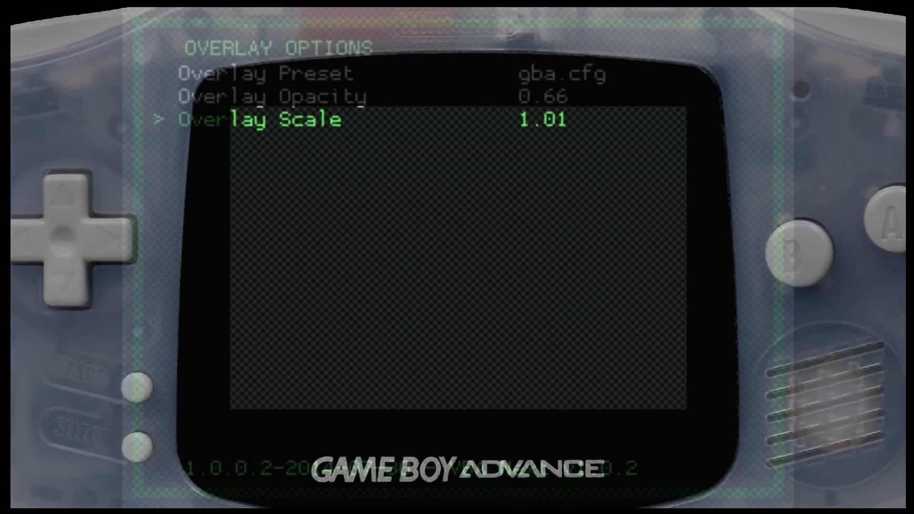
key(Right)
key(Right)
key(Right)
key(Right)
key(Right)
key(Right)
key(Right)
key(Right)
key(Right)
key(Right)
key(Right)
key(Right)
key(Right)
key(Right)
key(Right)
key(Right)
key(Right)
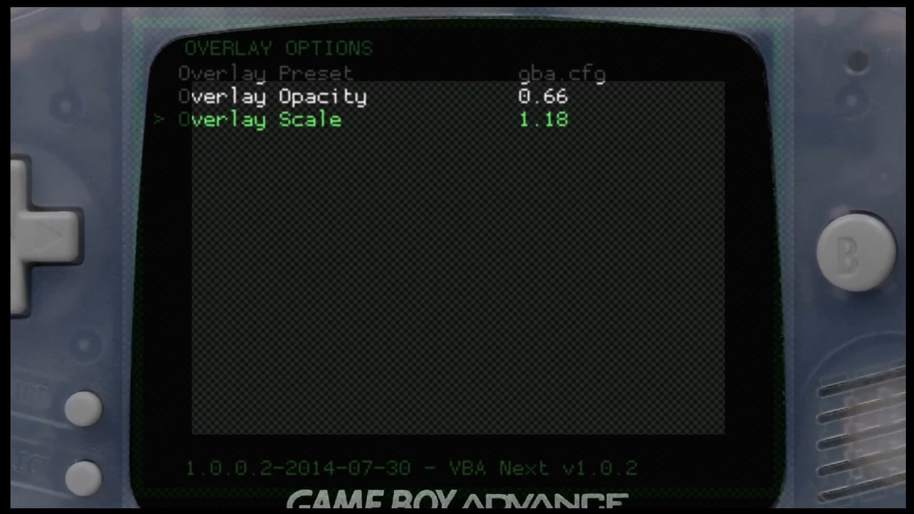
key(Right)
key(Right)
key(Right)
key(Right)
key(Left)
key(Left)
key(Left)
key(Left)
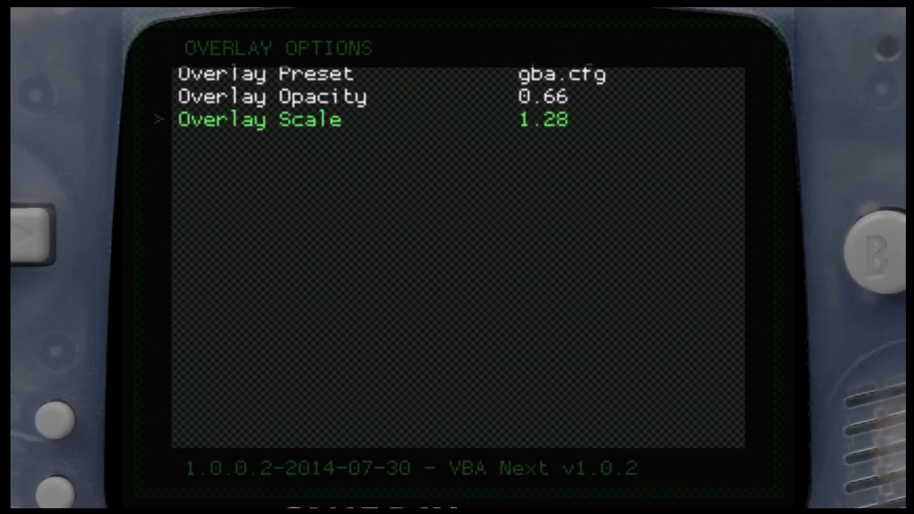
key(Right)
key(Right)
key(Right)
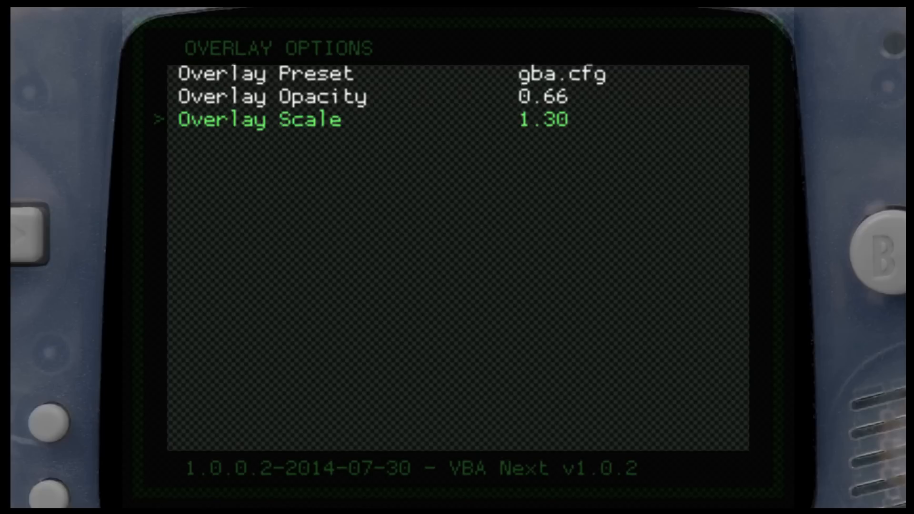
Leave the Overlay Options and go back through the settings list to the main menu
key(BackSpace)
key(Up)
key(Up)
key(Up)
key(Up)
key(Up)
key(Up)
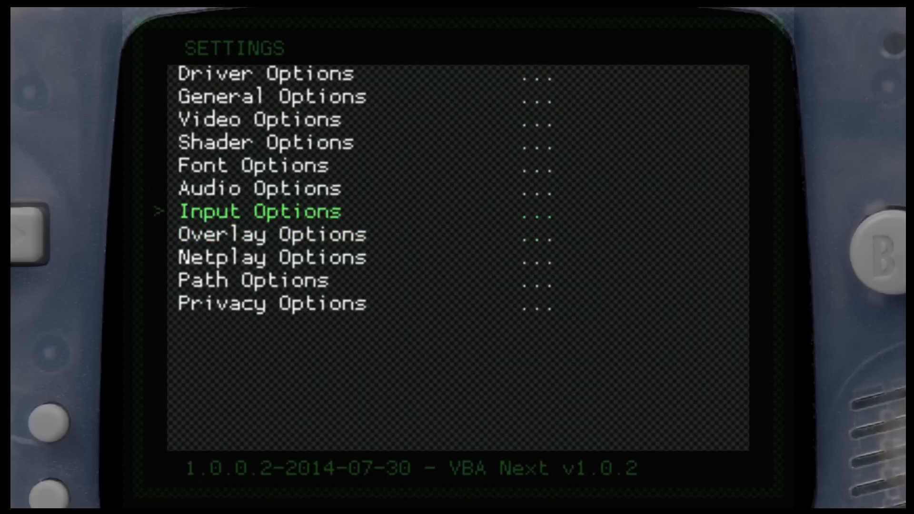
key(BackSpace)
key(Up)
key(Up)
key(Up)
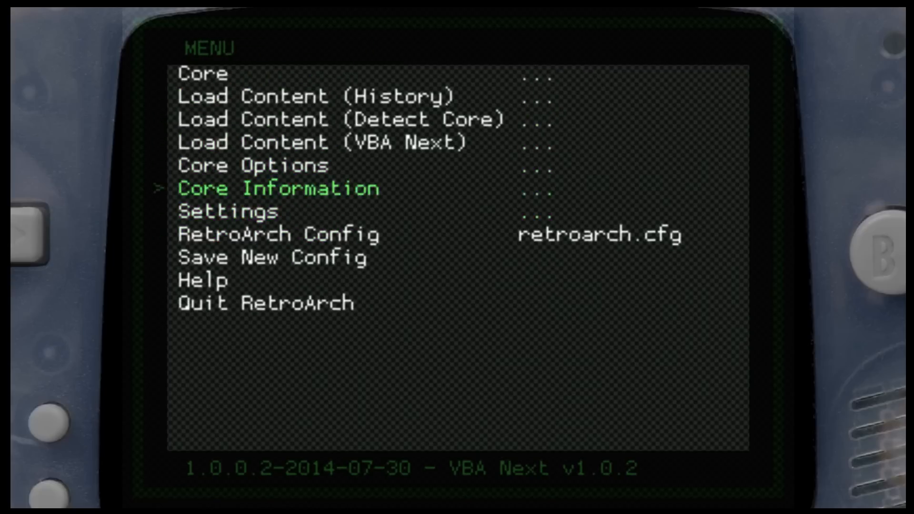
key(Up)
key(Down)
key(Down)
key(Down)
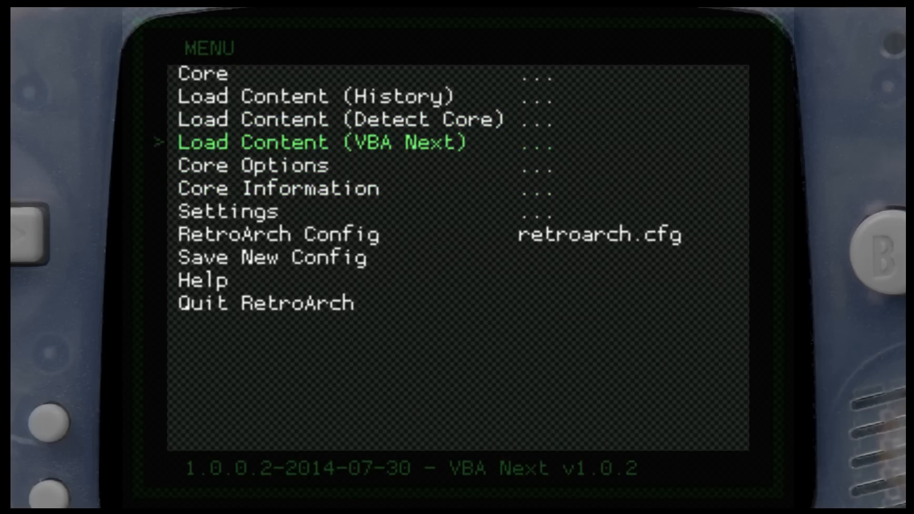
key(Down)
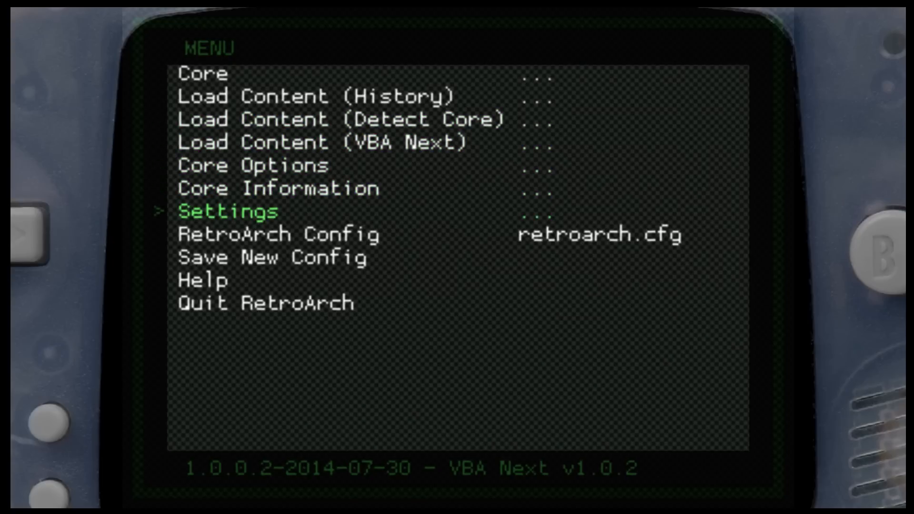
key(Up)
key(Down)
Open the Path Options within the settings
key(Return)
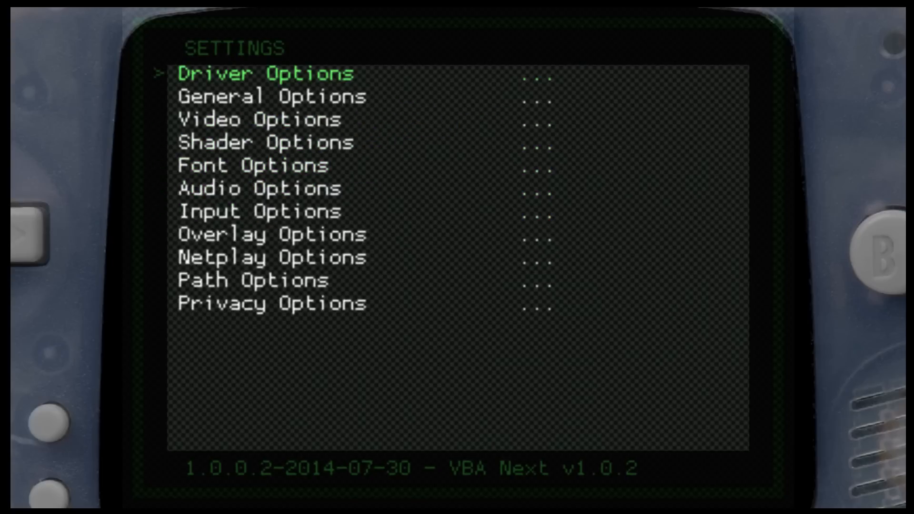
key(Down)
key(Down)
key(Down)
key(Down)
key(Down)
key(Down)
key(Down)
key(Down)
key(Down)
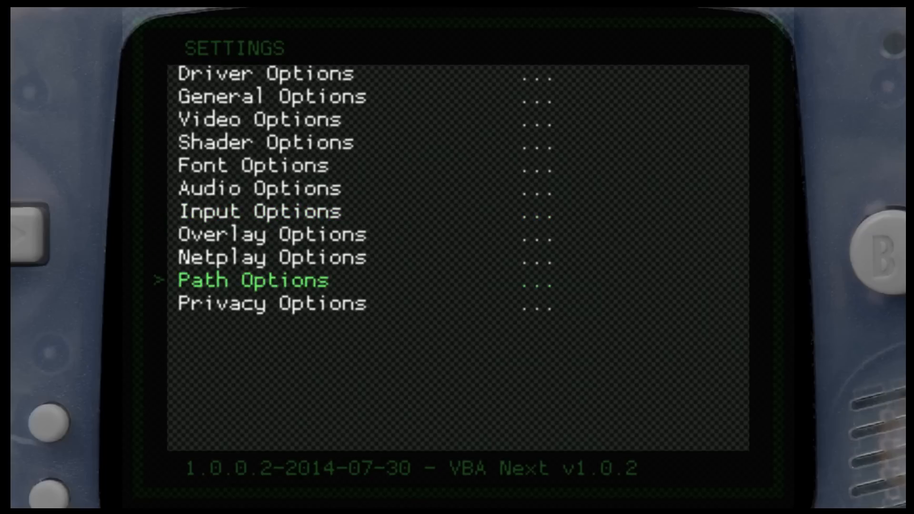
key(Return)
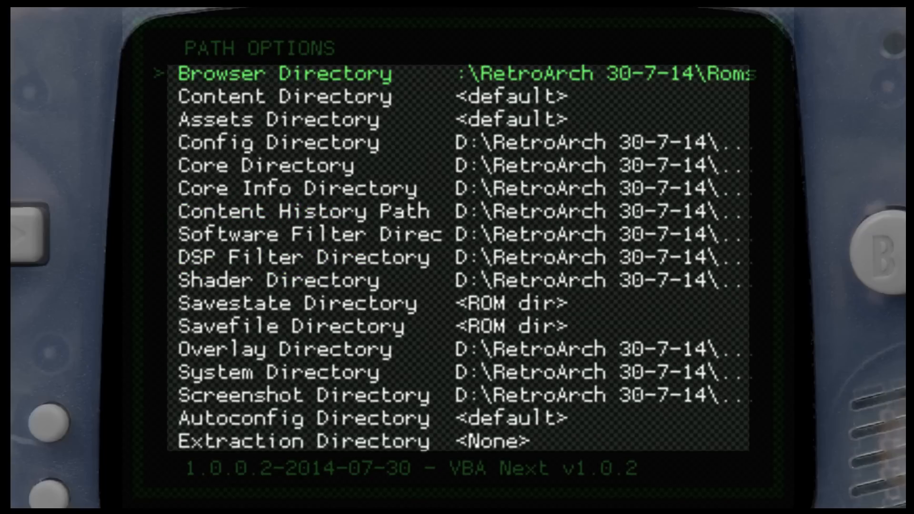
Start choosing a new Browser Directory and go into D:\RetroArch 30-7-14
key(Return)
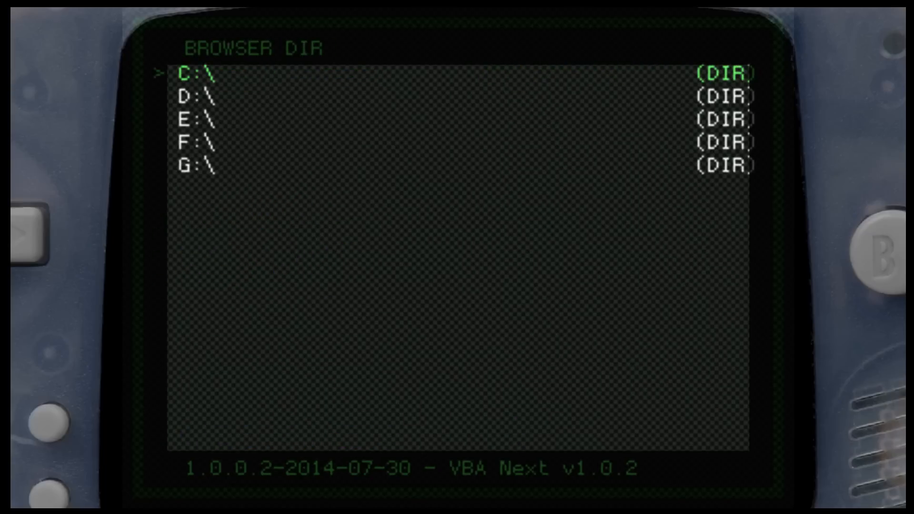
key(Down)
key(Return)
key(Up)
key(Up)
key(Up)
key(Up)
key(Up)
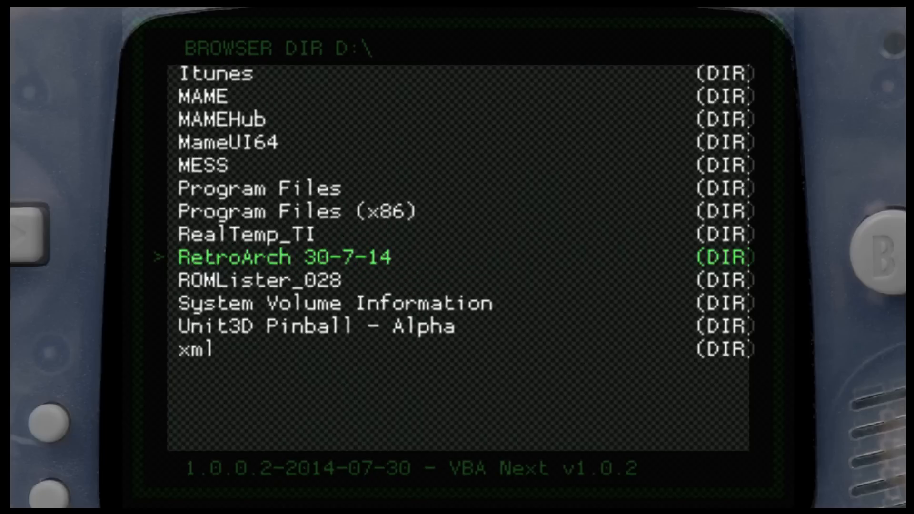
key(Return)
Set the Browser Directory to the GBA folder inside Roms
key(Down)
key(Down)
key(Down)
key(Down)
key(Down)
key(Down)
key(Down)
key(Down)
key(Down)
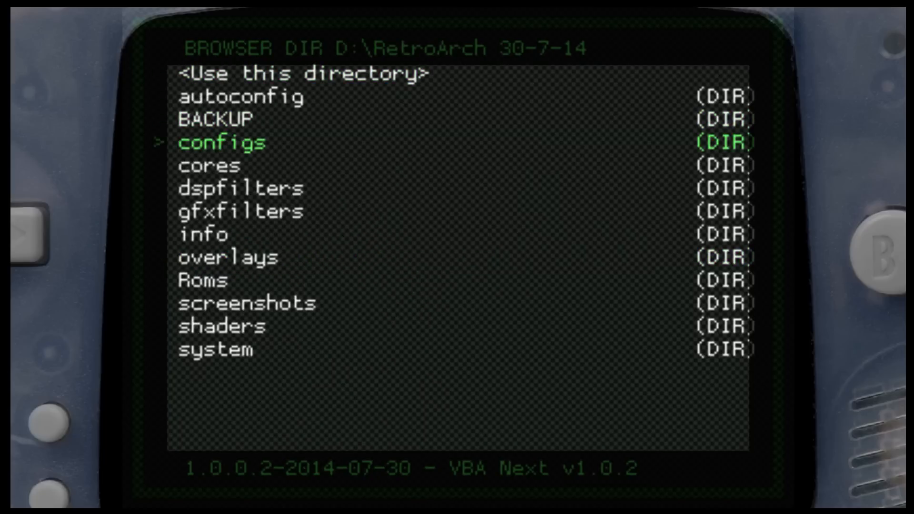
key(Return)
key(Down)
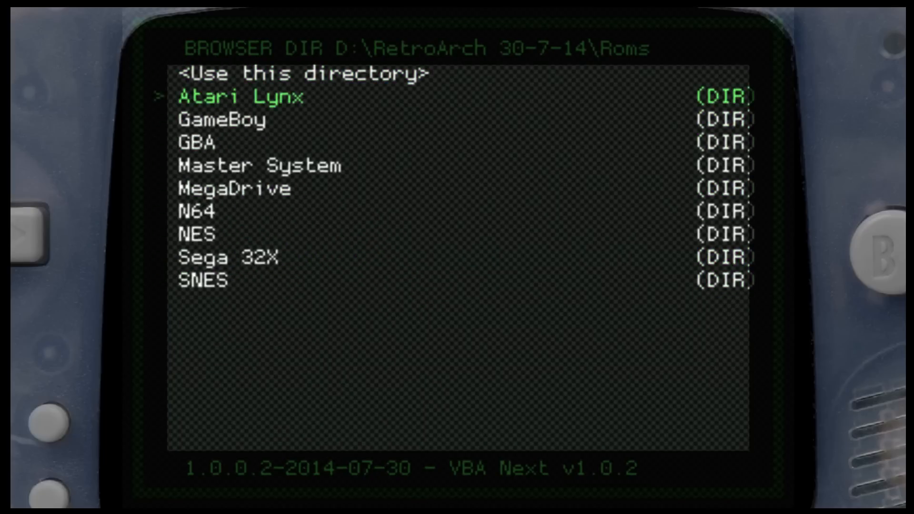
key(Down)
key(Down)
key(Return)
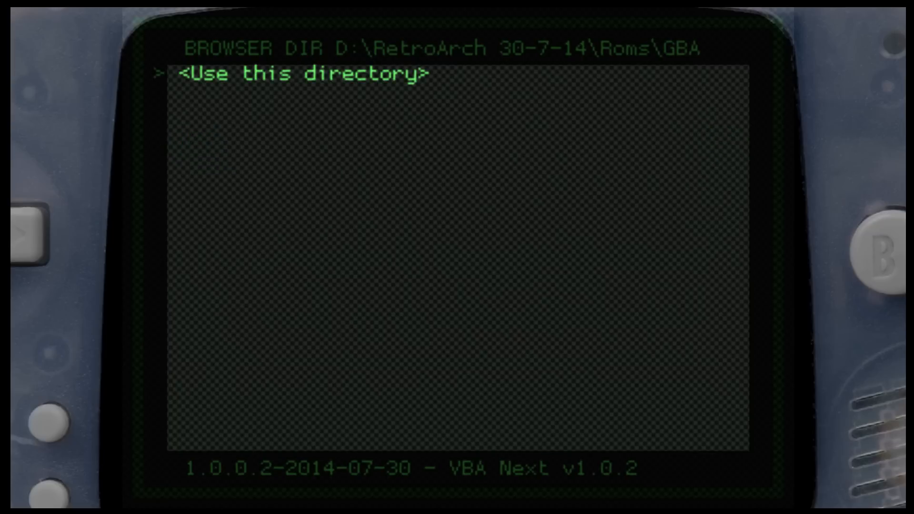
key(Return)
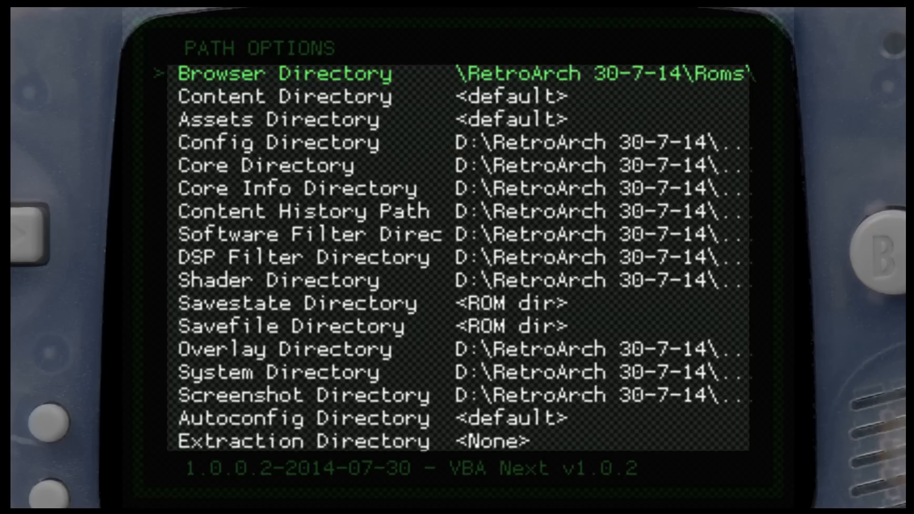
Return to the main menu and open the content list for the VBA Next core
key(BackSpace)
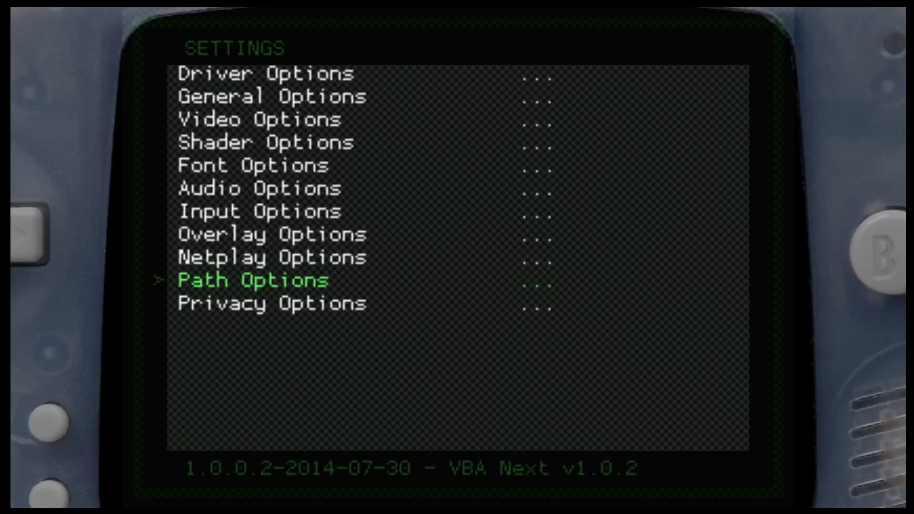
key(Up)
key(Up)
key(Up)
key(Up)
key(Up)
key(BackSpace)
key(Up)
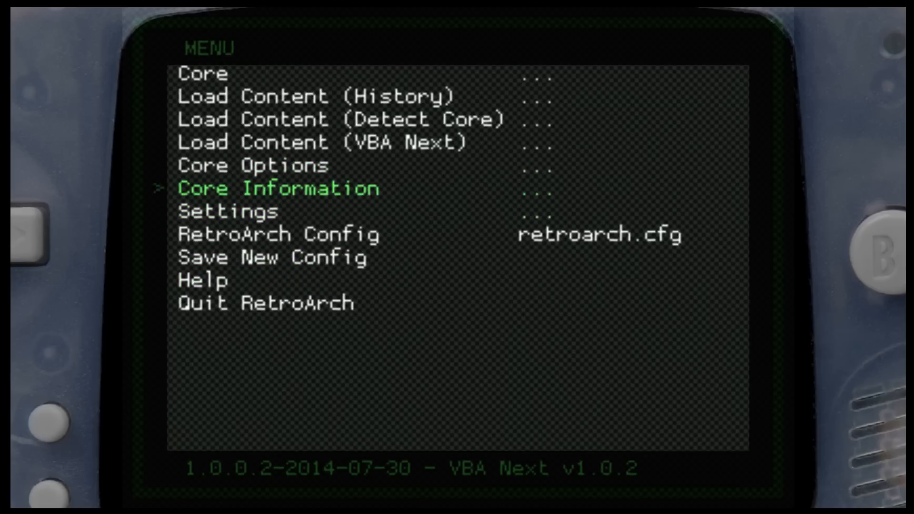
key(Up)
key(Up)
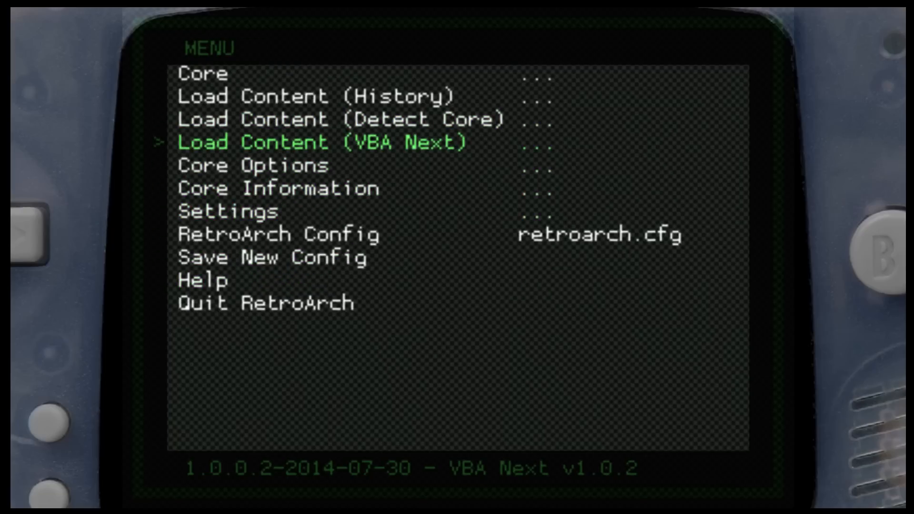
key(Return)
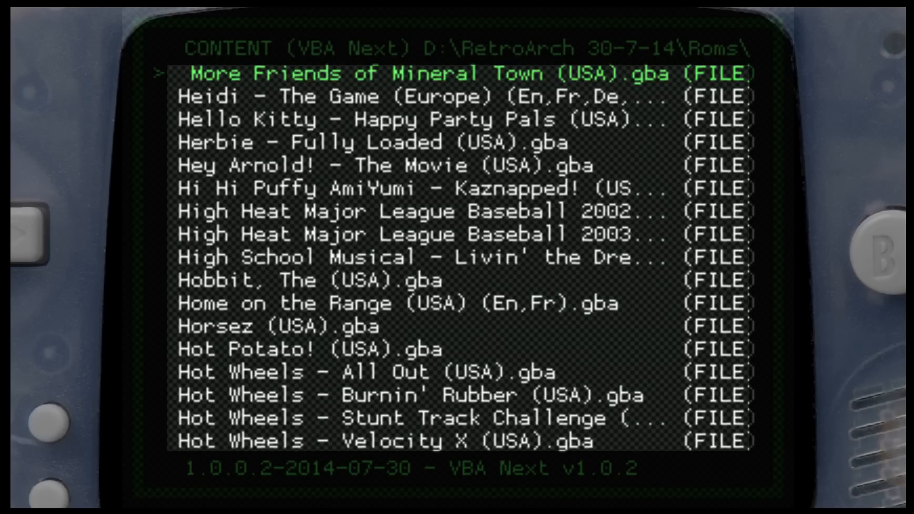
Find Super Mario Advance (USA, Europe).gba in the content list and load it
key(Up)
key(Up)
key(Up)
key(Up)
key(Up)
key(Up)
key(Up)
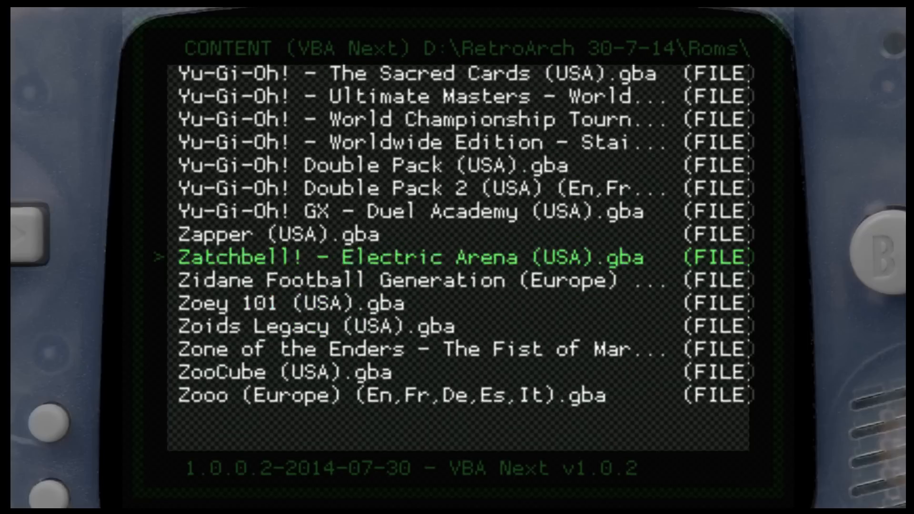
key(Up)
key(Up)
key(Up)
key(Up)
key(Up)
key(Up)
key(Up)
key(Up)
key(Up)
key(Up)
key(Up)
key(Up)
key(Up)
key(Up)
key(Up)
key(Up)
key(Up)
key(Up)
key(Up)
key(Up)
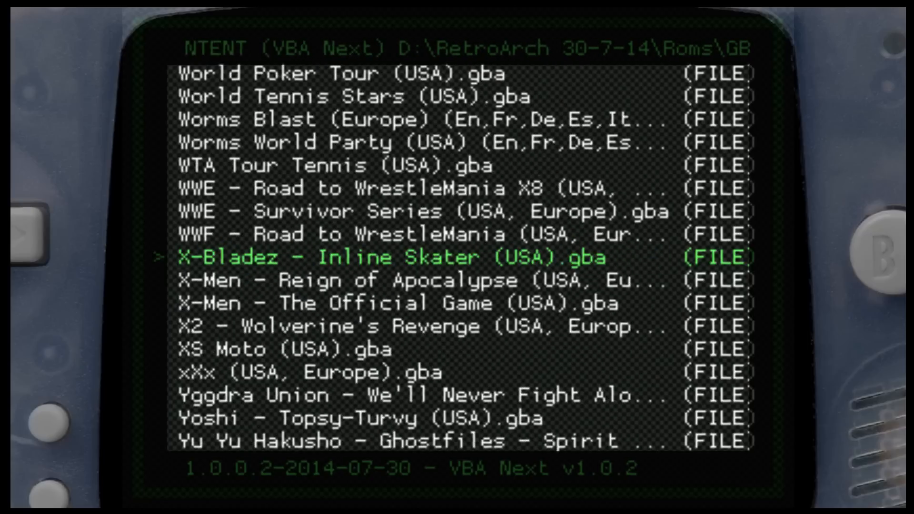
key(Up)
key(Up)
key(Up)
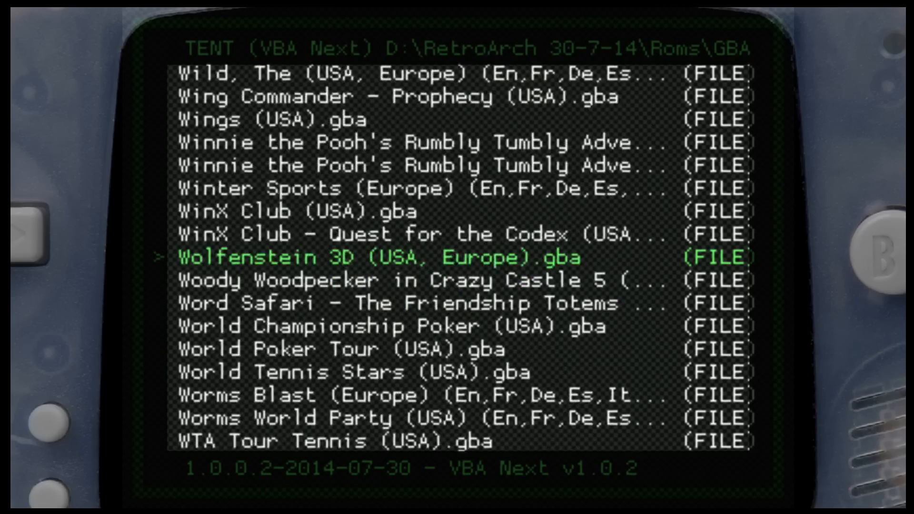
key(Up)
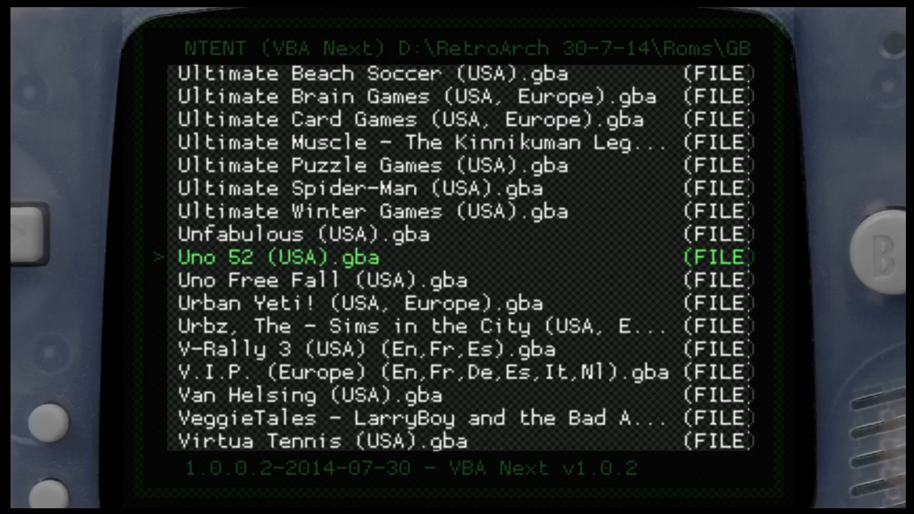
key(Up)
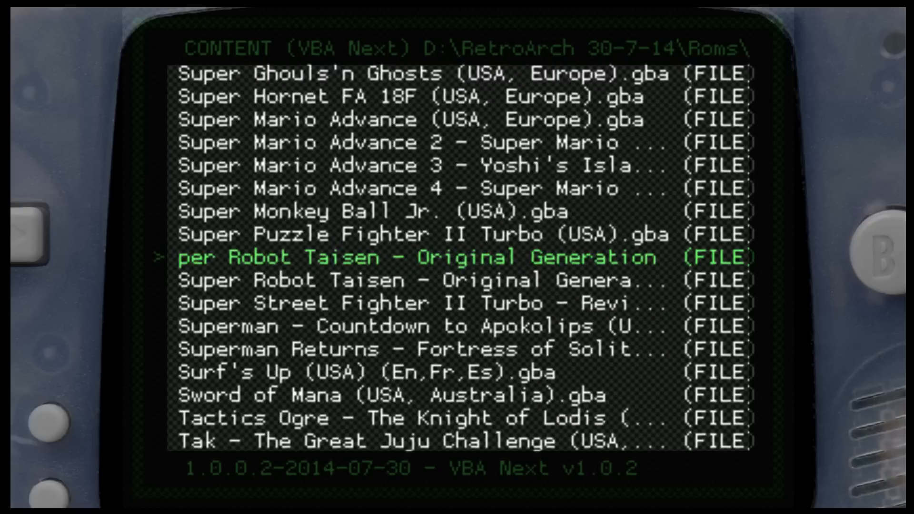
key(Up)
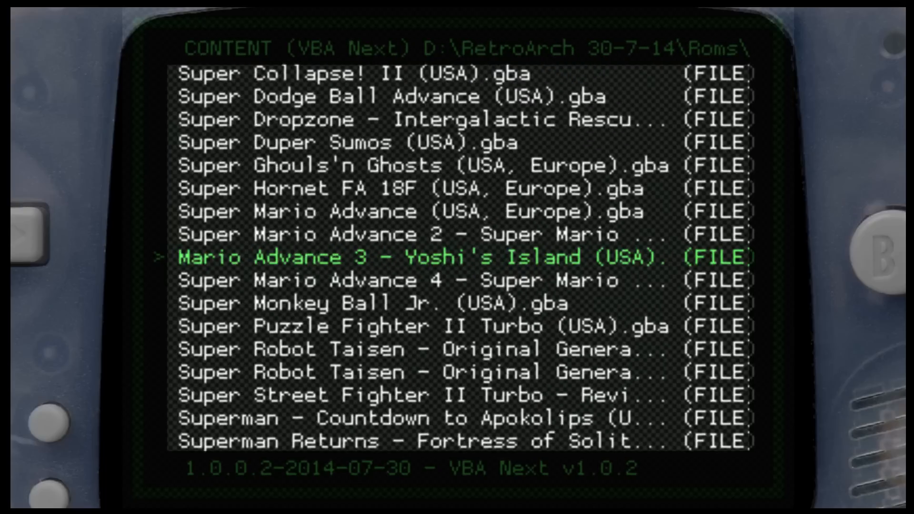
key(Up)
key(Up)
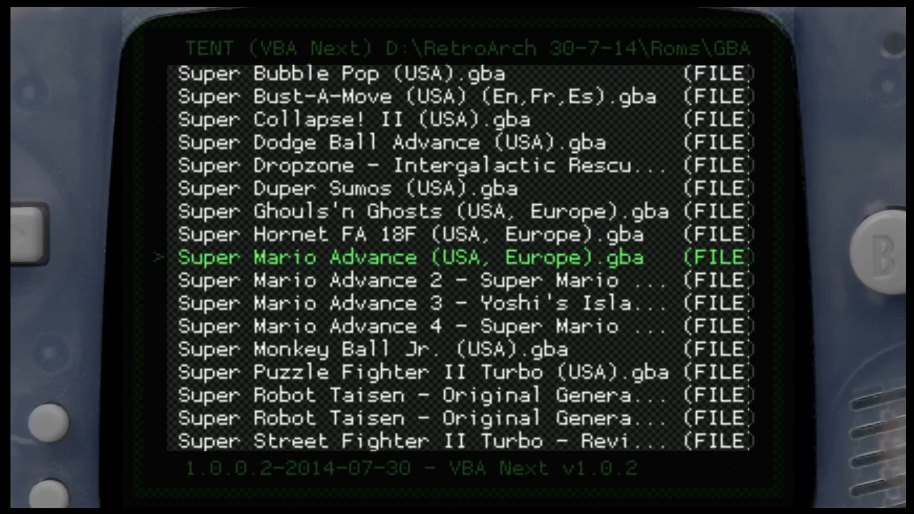
key(Return)
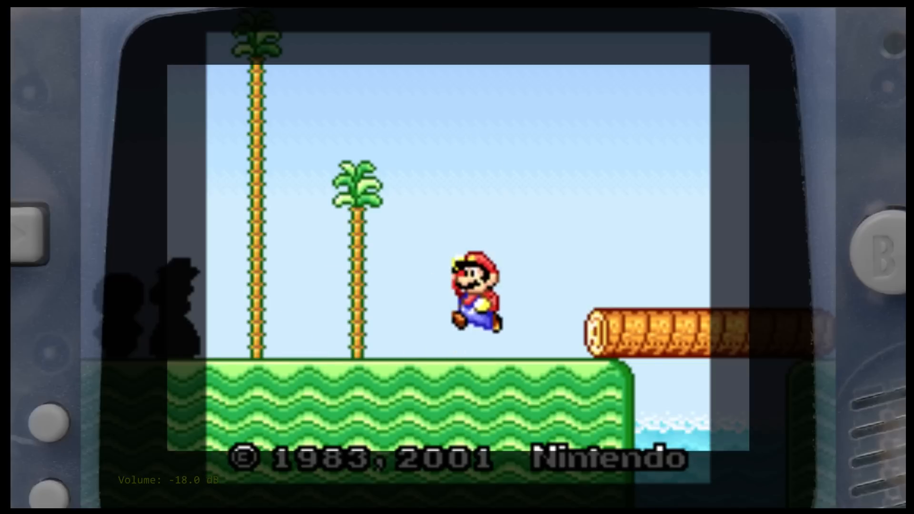
Raise the audio volume of the running game by a few increments
key(KP_Add)
key(KP_Add)
key(KP_Add)
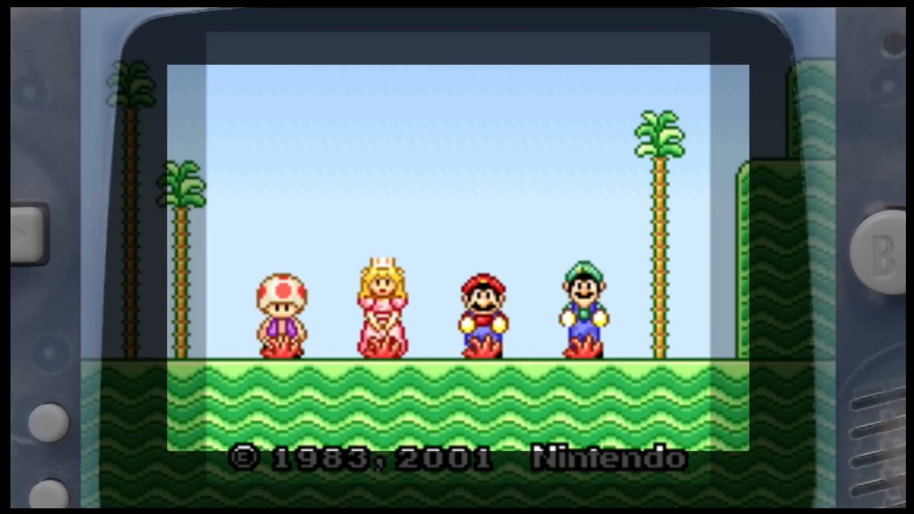
Bring up the RetroArch menu over the game and open the Video Options in the settings
key(F1)
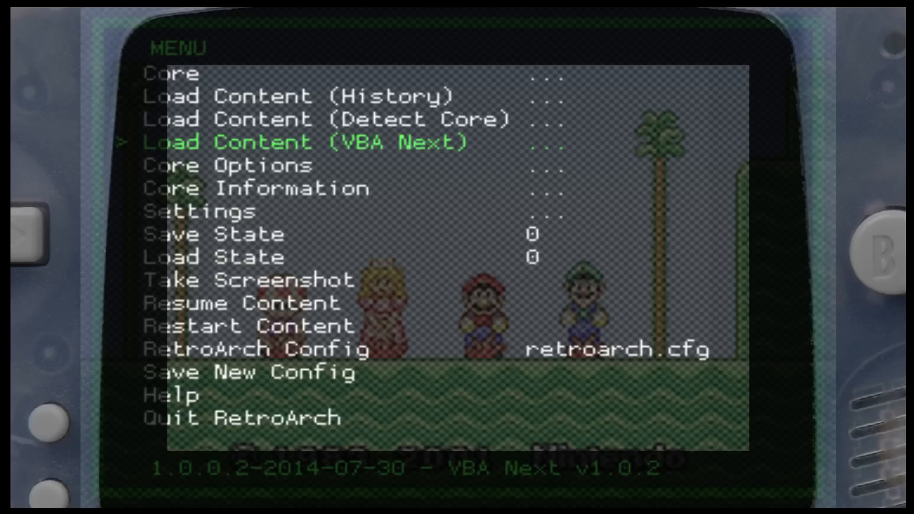
key(Down)
key(Down)
key(Down)
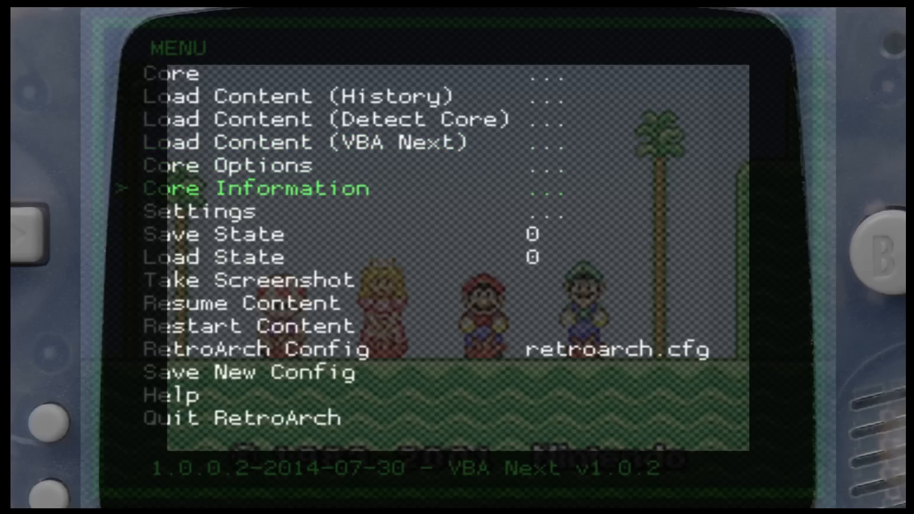
key(Return)
key(Down)
key(Down)
key(Return)
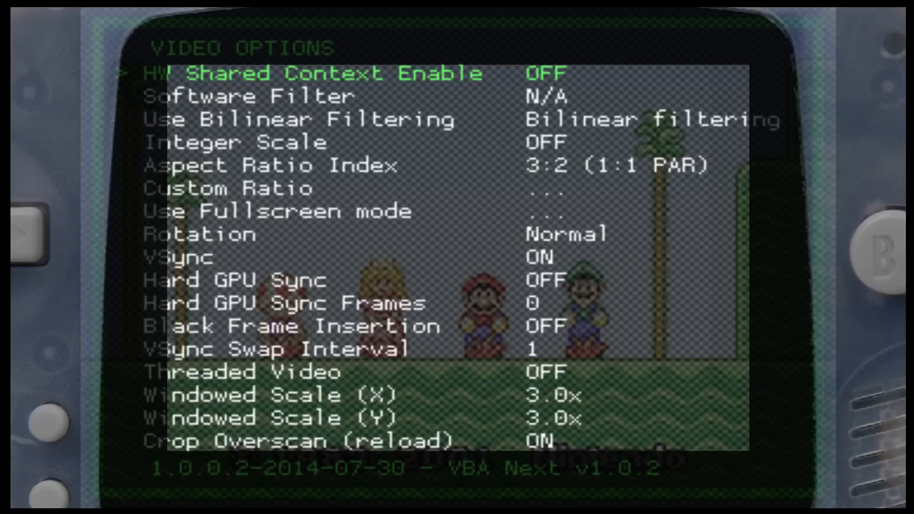
Start the Custom Ratio adjustment for the game picture, beginning with its upper-left corner
key(Down)
key(Down)
key(Down)
key(Down)
key(Down)
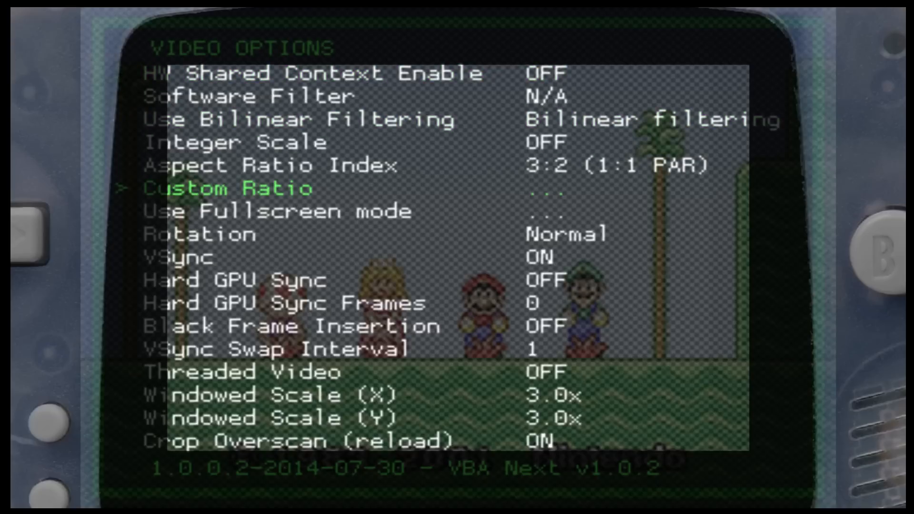
key(Return)
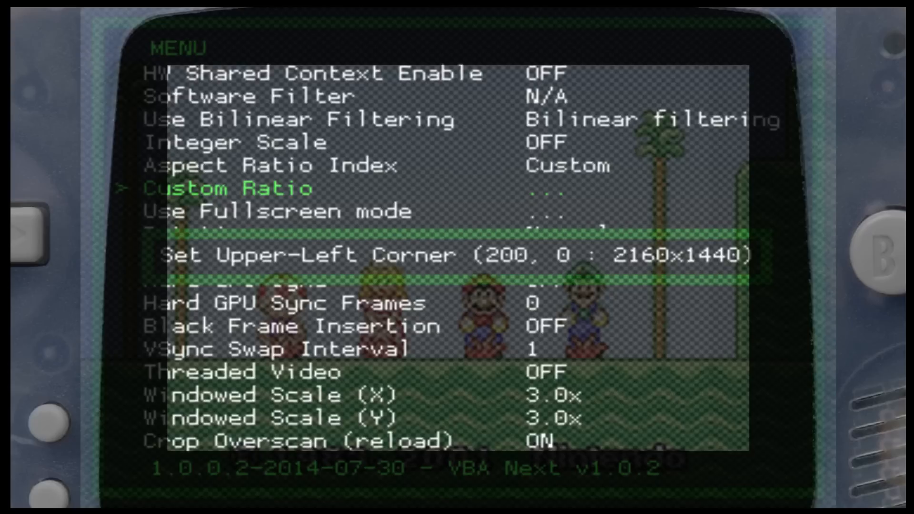
Move the upper-left corner of the game picture inward horizontally to 445, aligning its left edge with the overlay screen
key(Right)
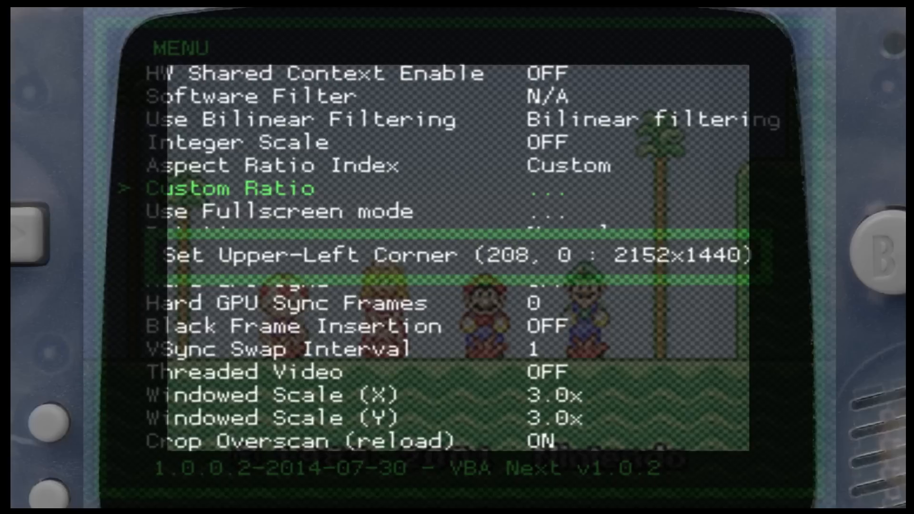
key(Right)
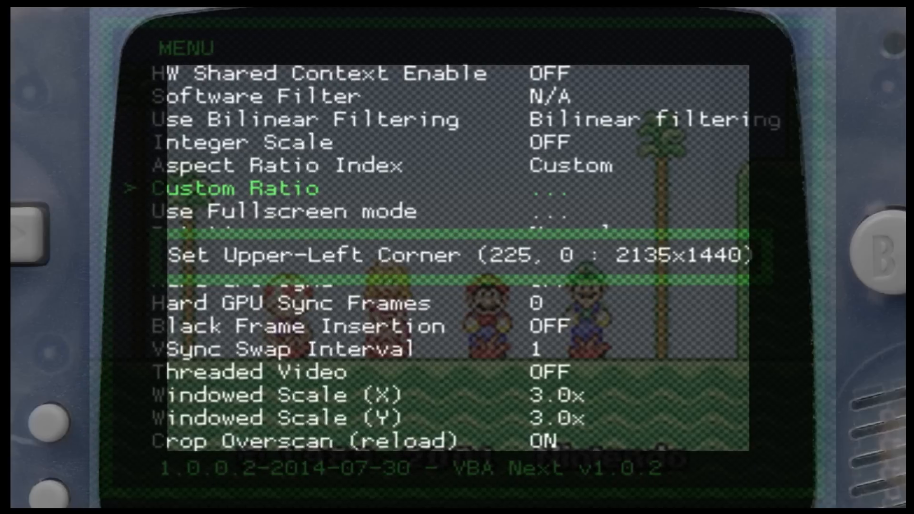
key(Right)
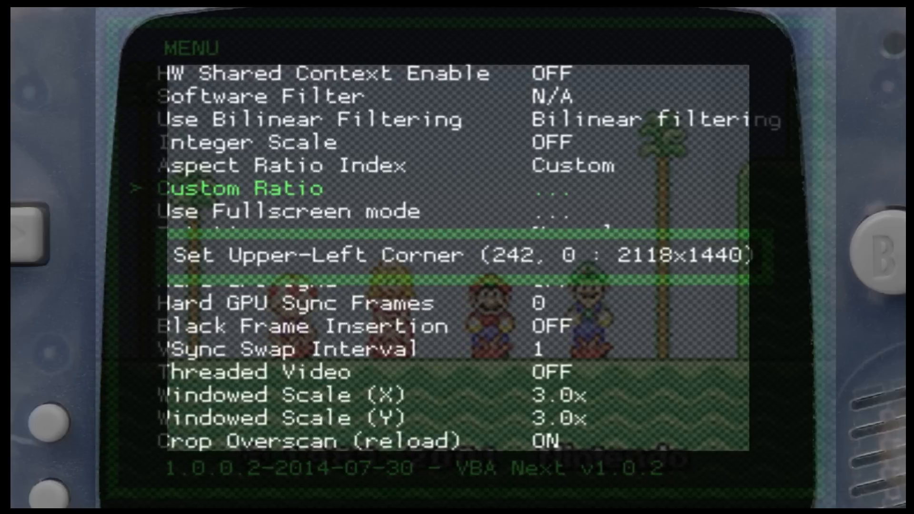
key(Right)
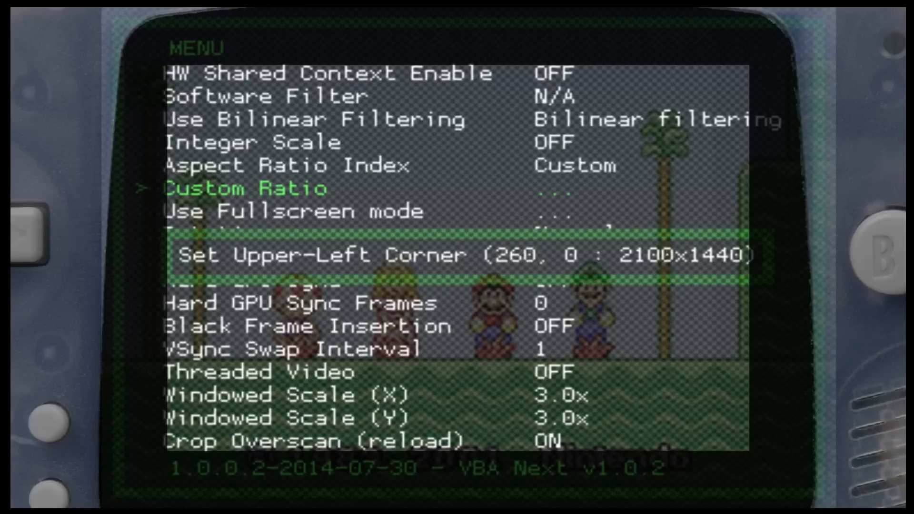
key(Right)
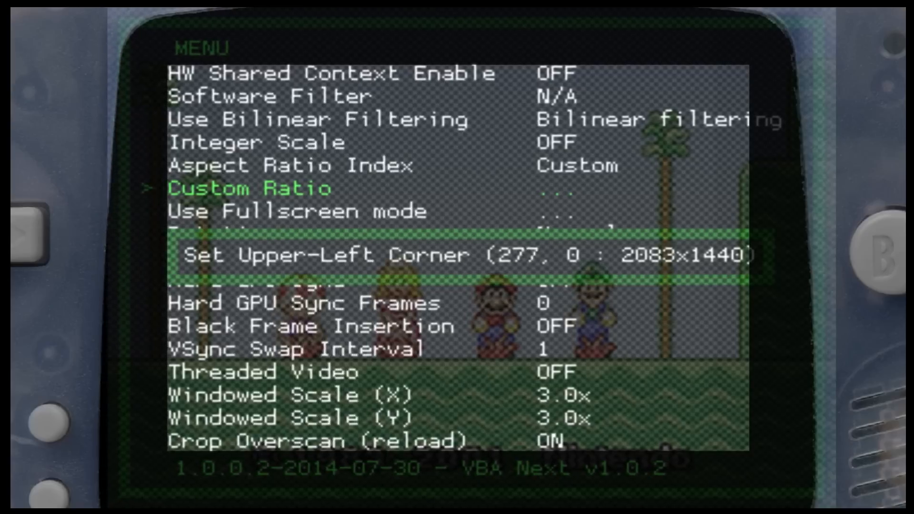
key(Right)
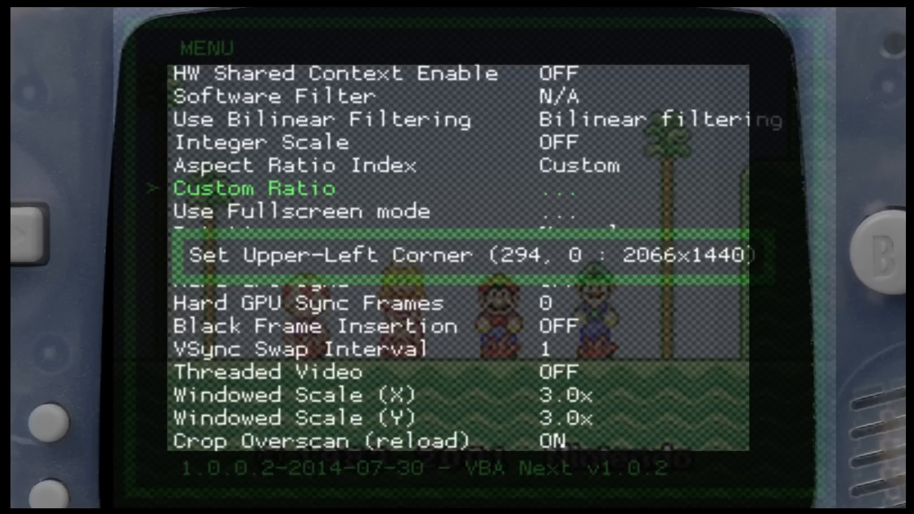
key(Right)
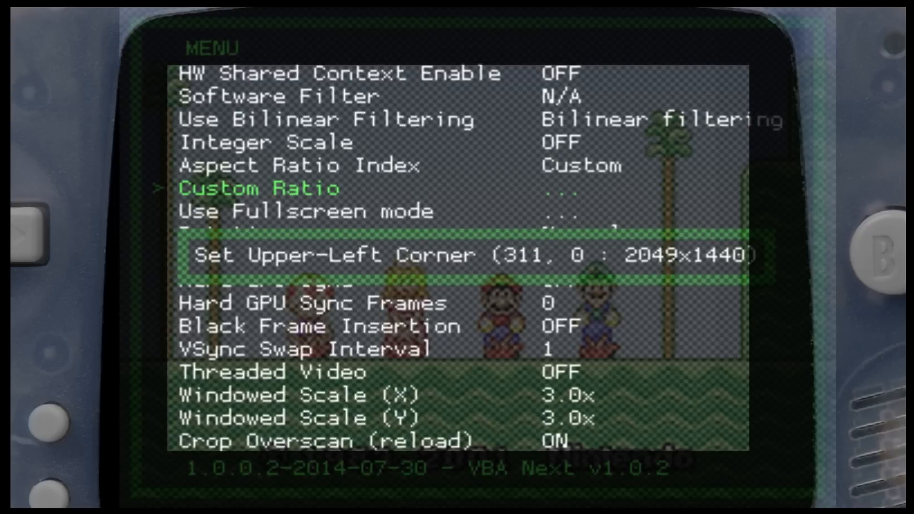
key(Right)
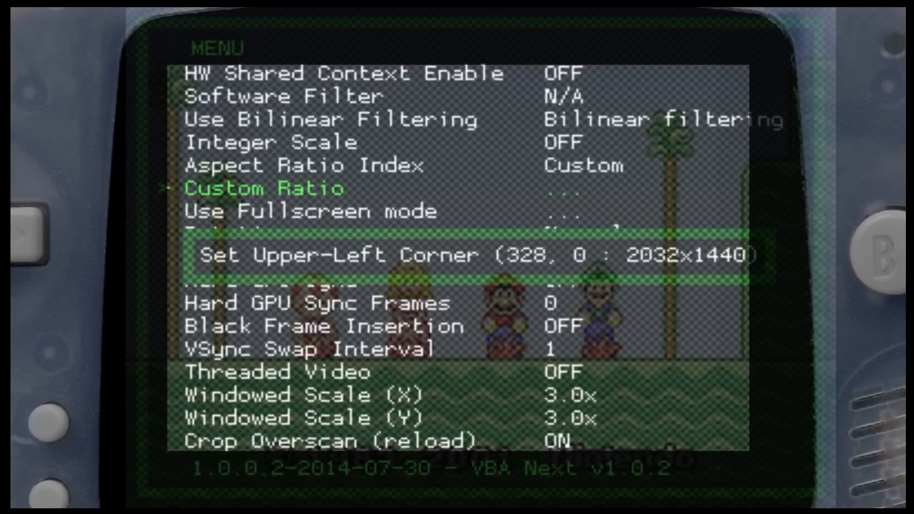
key(Right)
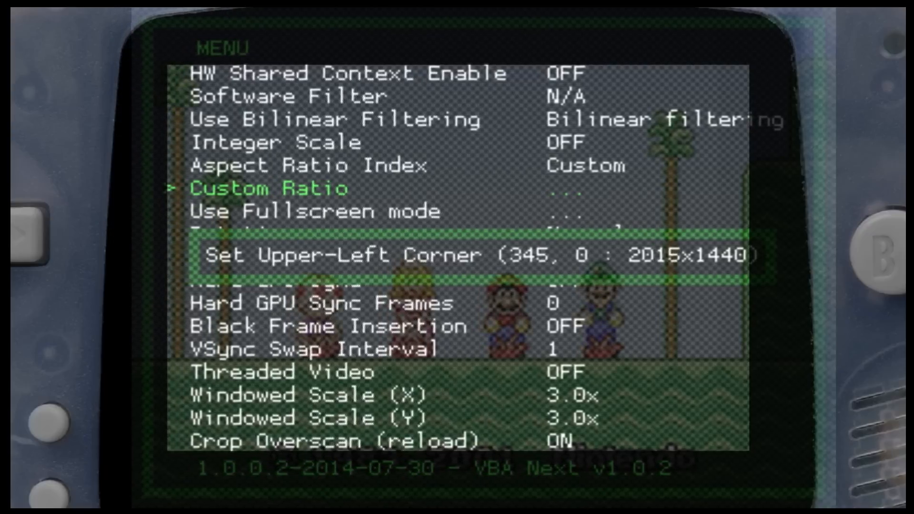
key(Right)
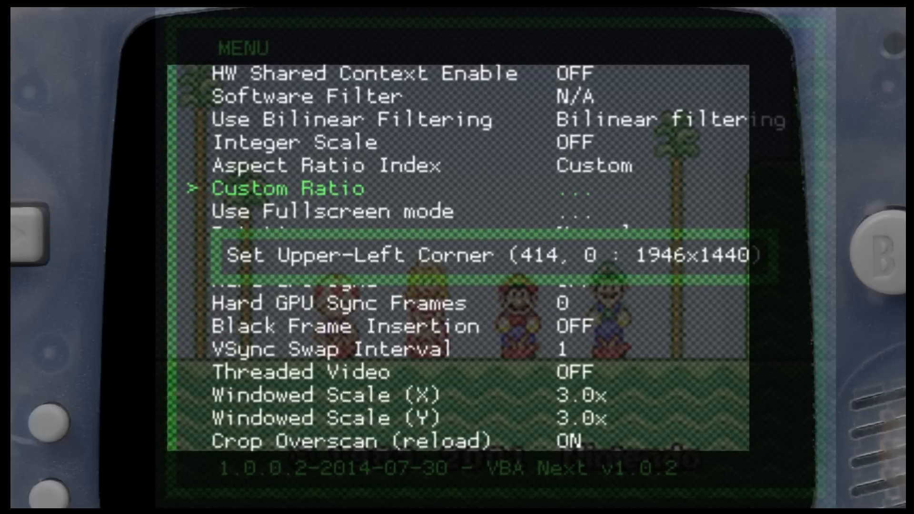
key(Right)
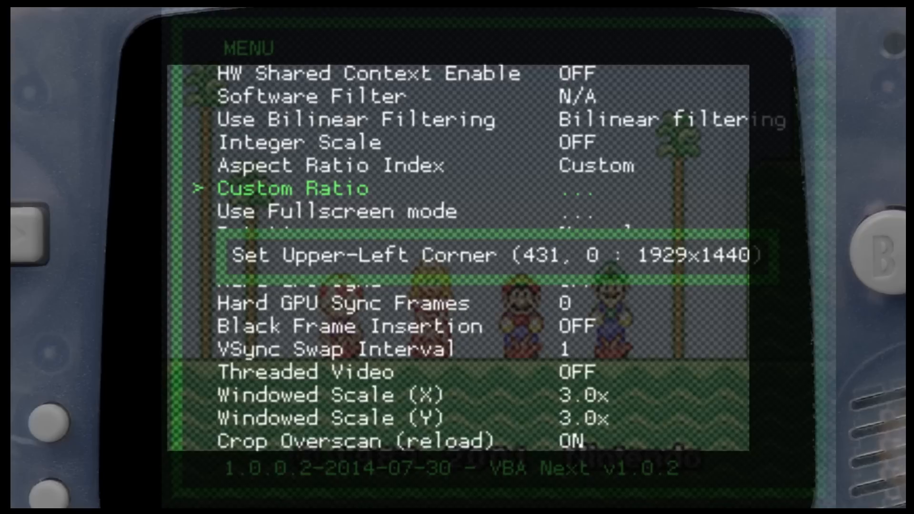
Lower the picture's upper-left corner to 166 to meet the overlay screen's top edge, then accept that corner
key(Down)
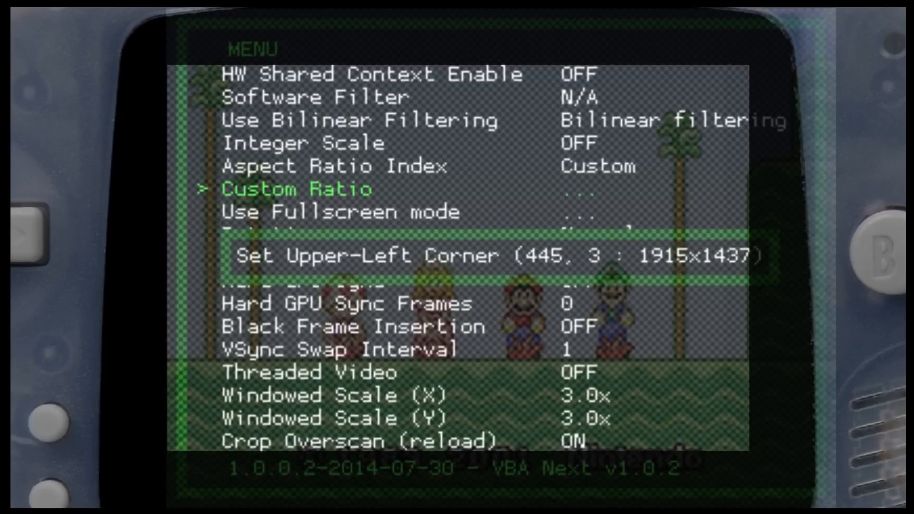
key(Down)
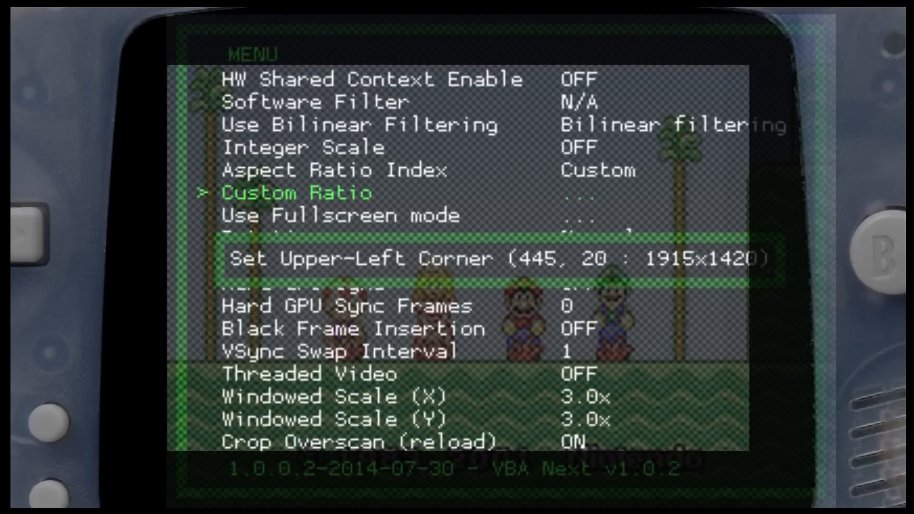
key(Down)
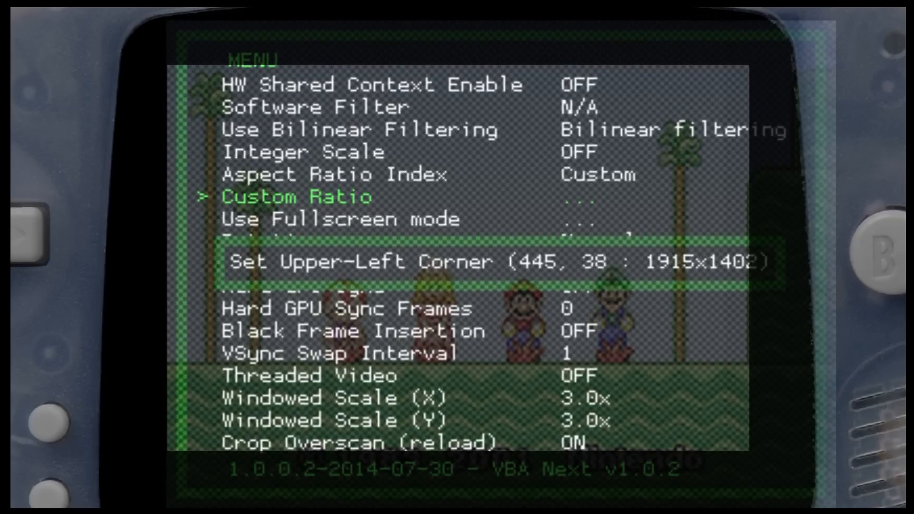
key(Down)
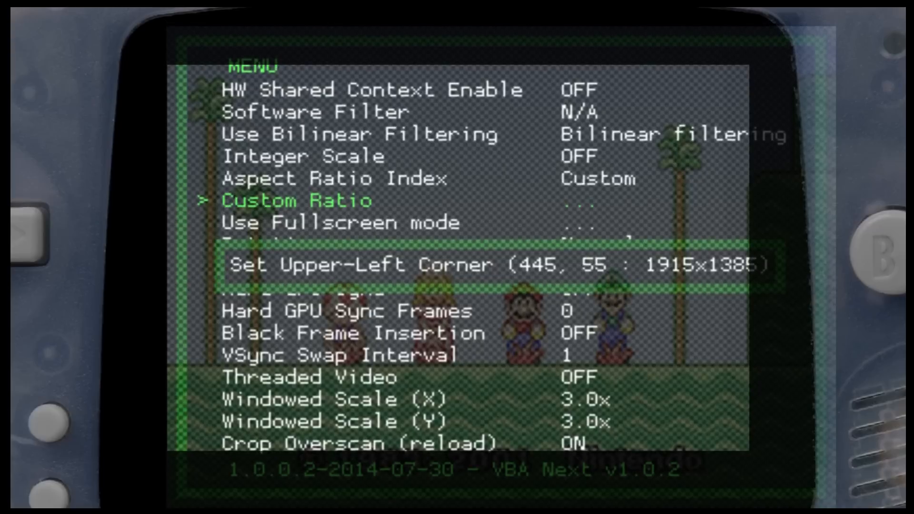
key(Down)
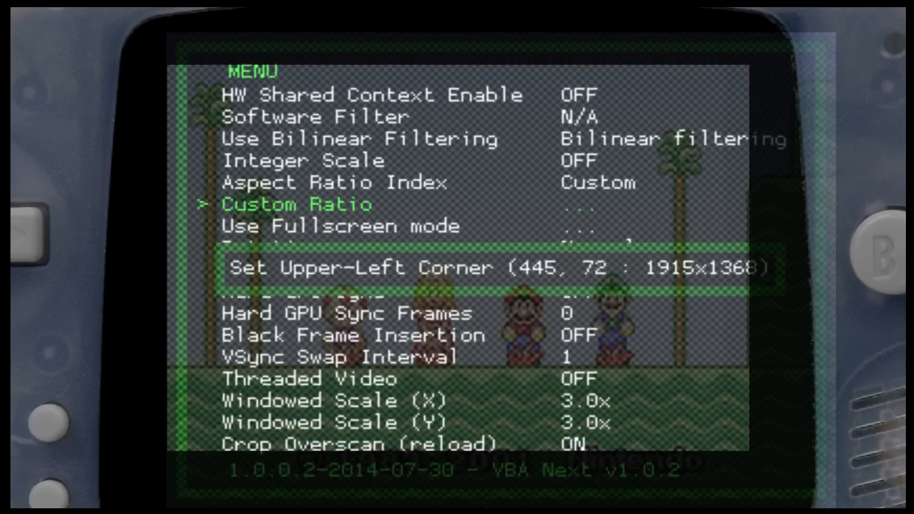
key(Down)
key(Down)
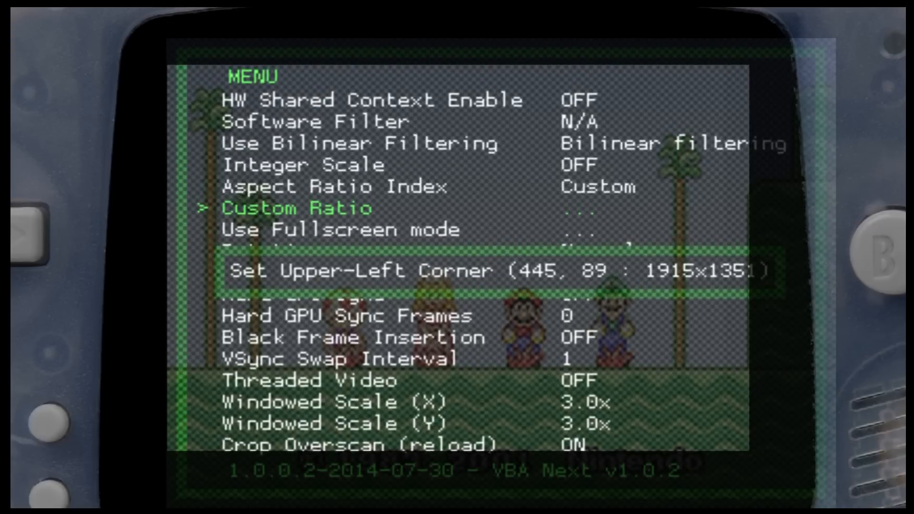
key(Down)
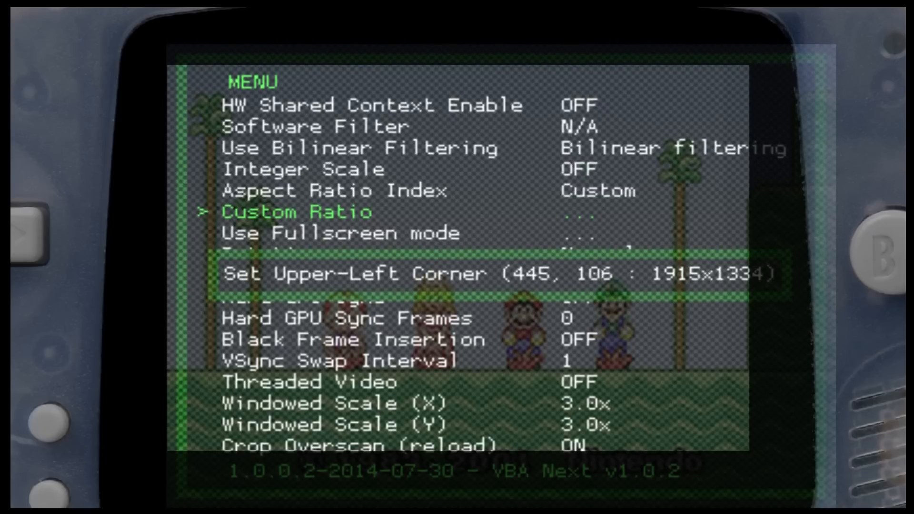
key(Down)
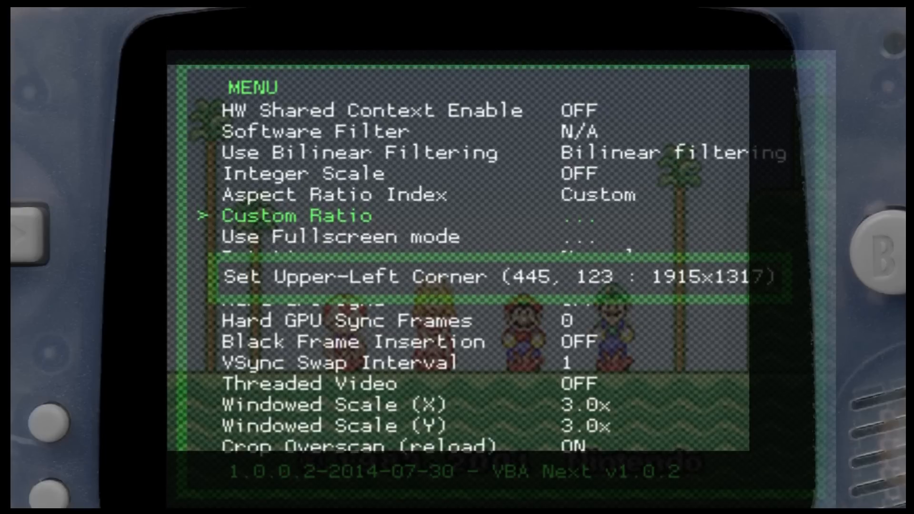
key(Down)
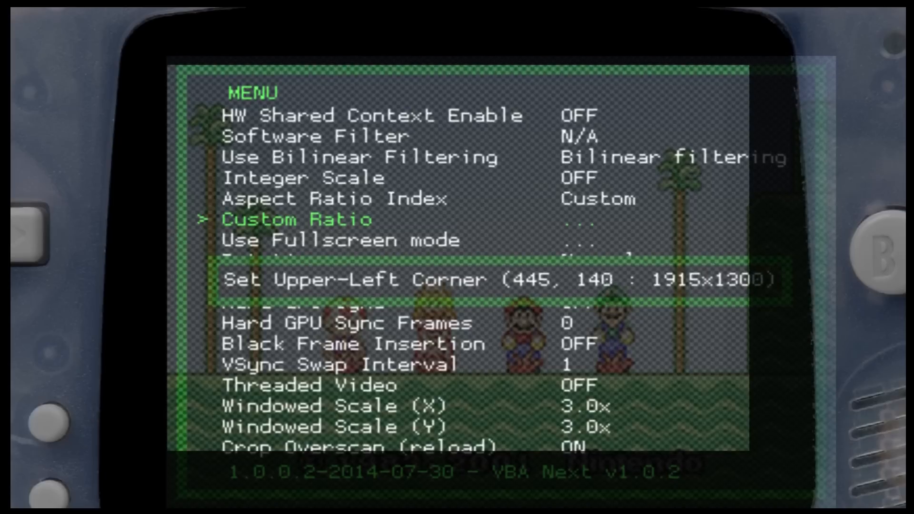
key(Down)
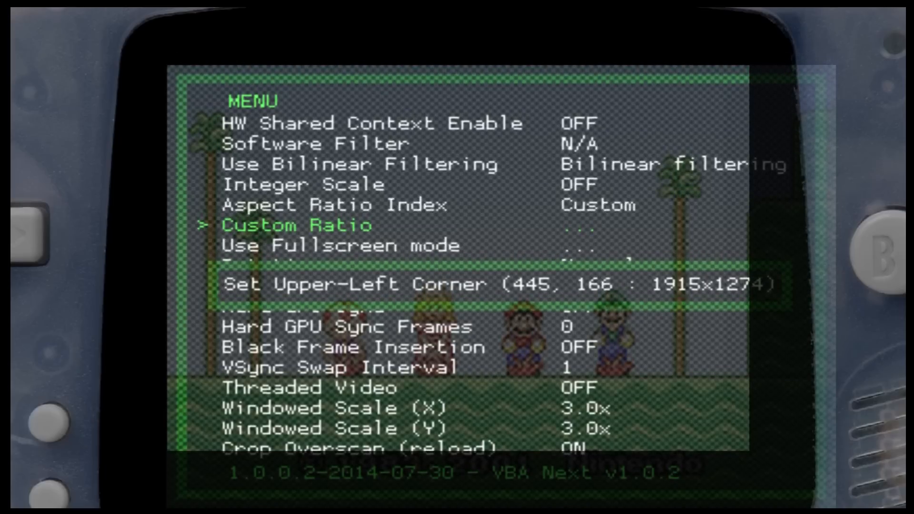
key(Return)
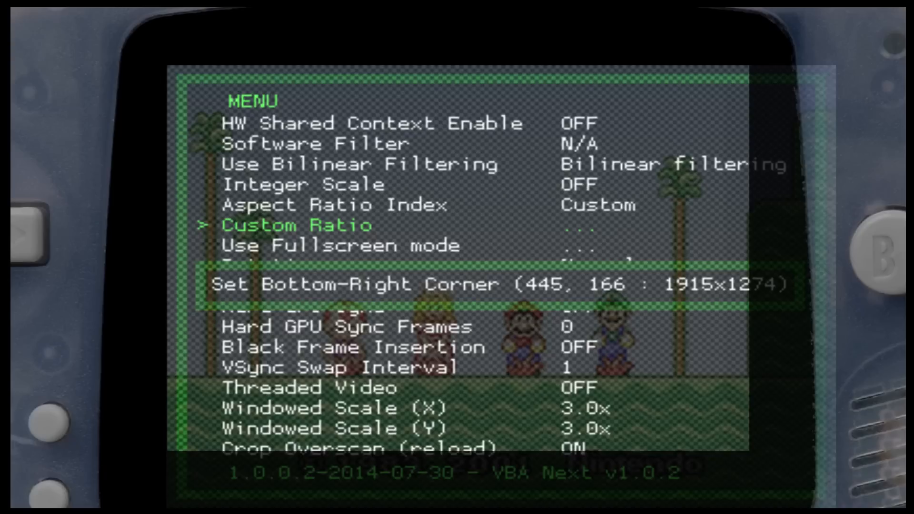
Raise the picture's bottom-right corner until the picture height is 1108, matching the overlay screen's lower edge
key(Up)
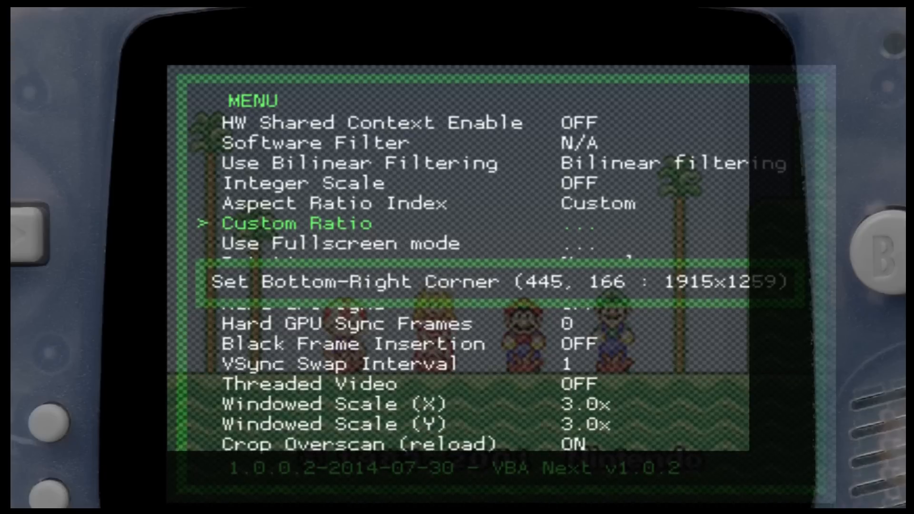
key(Up)
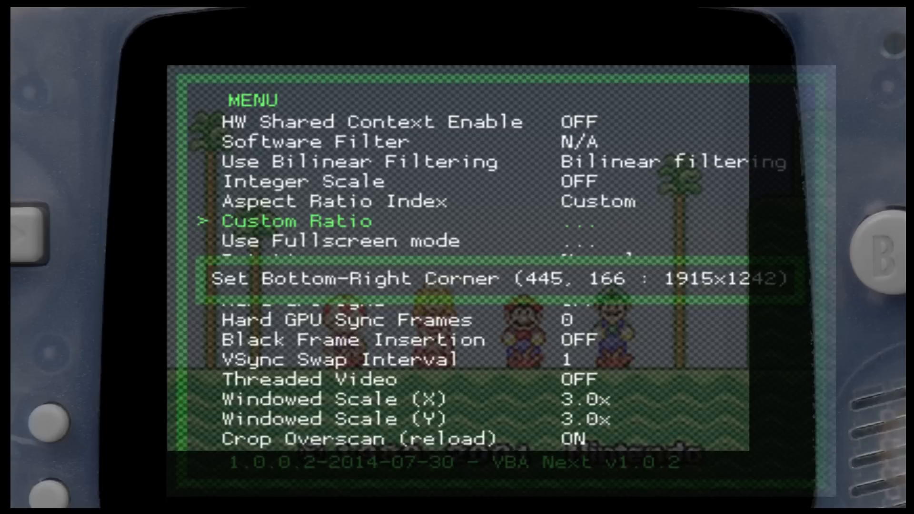
key(Up)
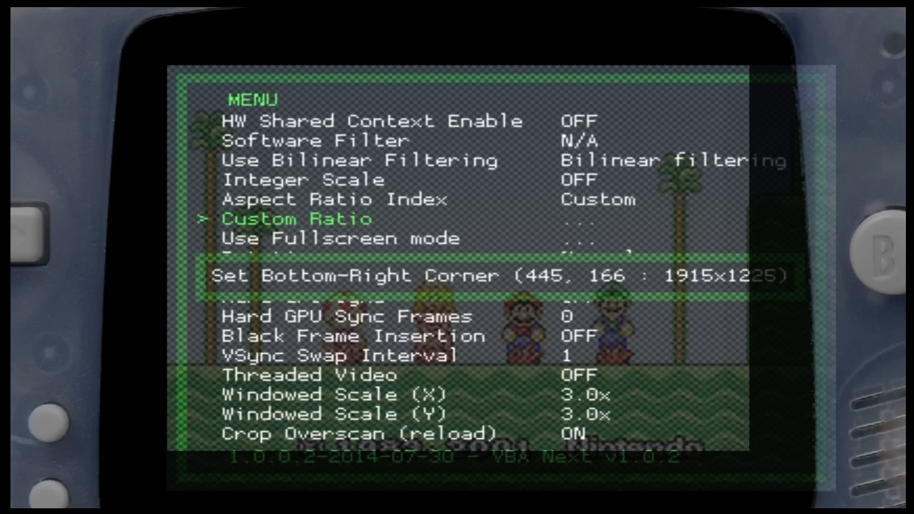
key(Up)
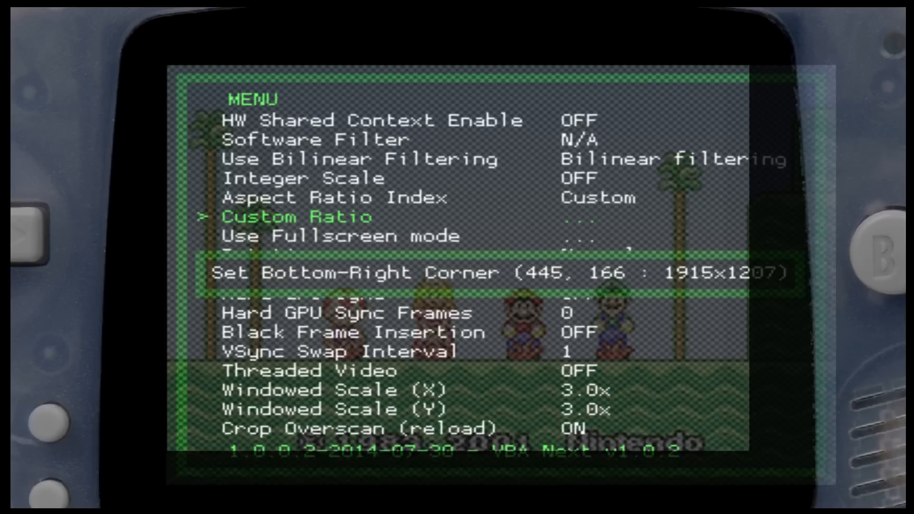
key(Up)
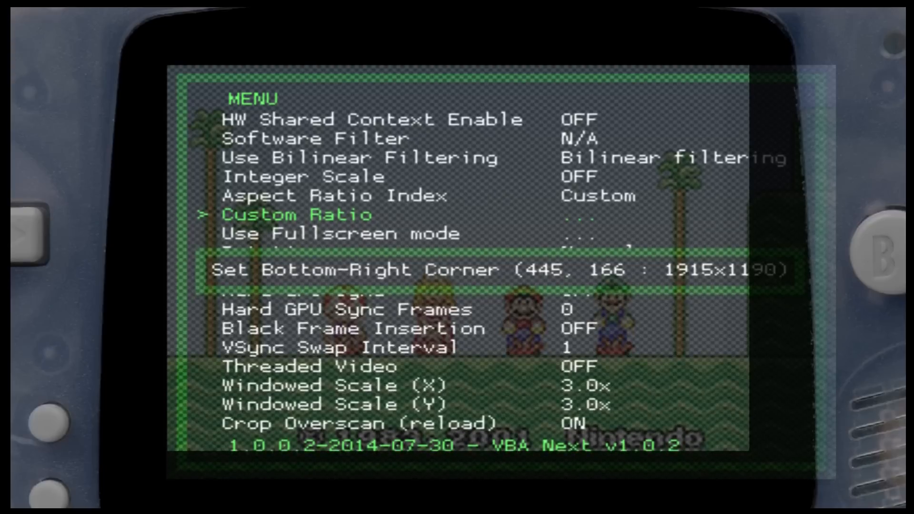
key(Up)
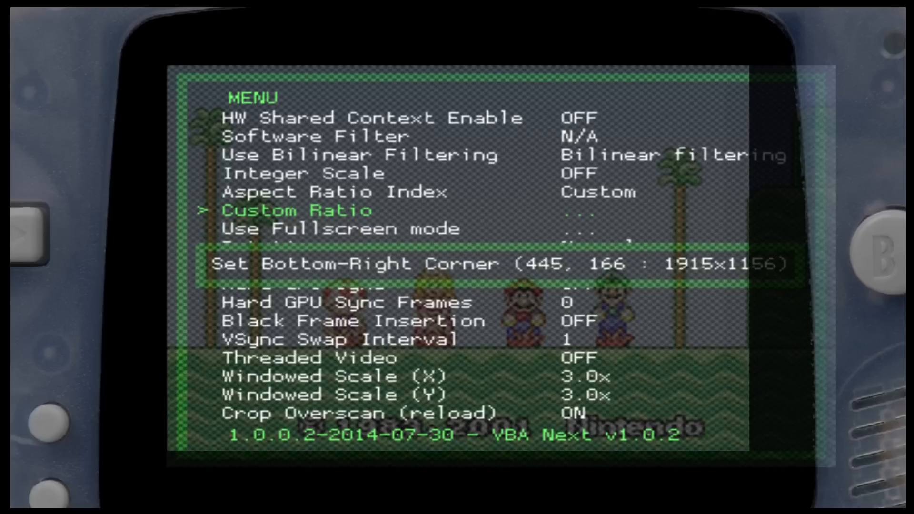
key(Up)
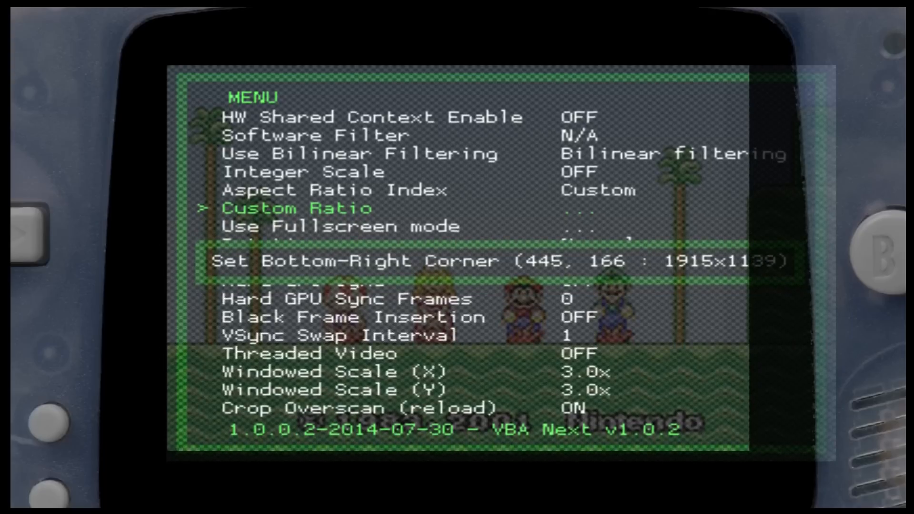
key(Up)
key(Up)
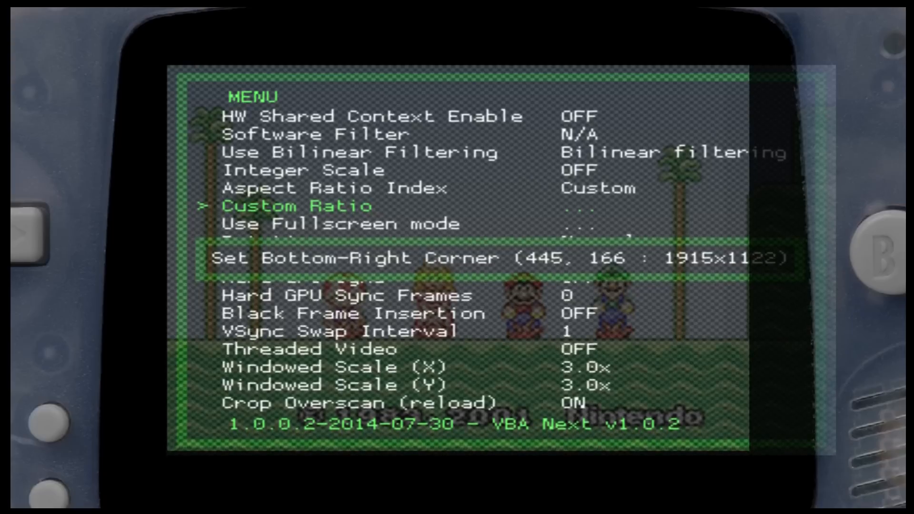
key(Up)
Bring the picture's bottom-right corner inward to a width of 1659, matching the overlay screen, then accept it and return to the game
key(Left)
key(Left)
key(Left)
key(Left)
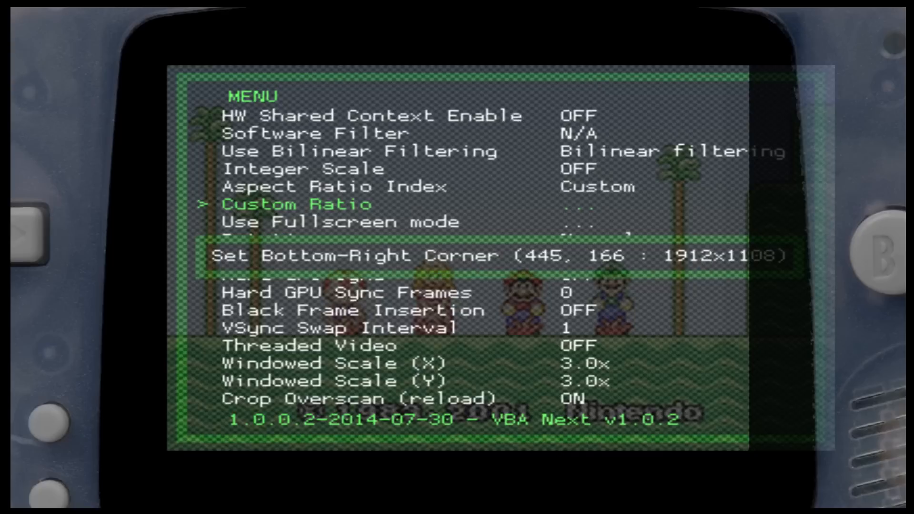
key(Left)
key(Left)
key(Left)
key(Left)
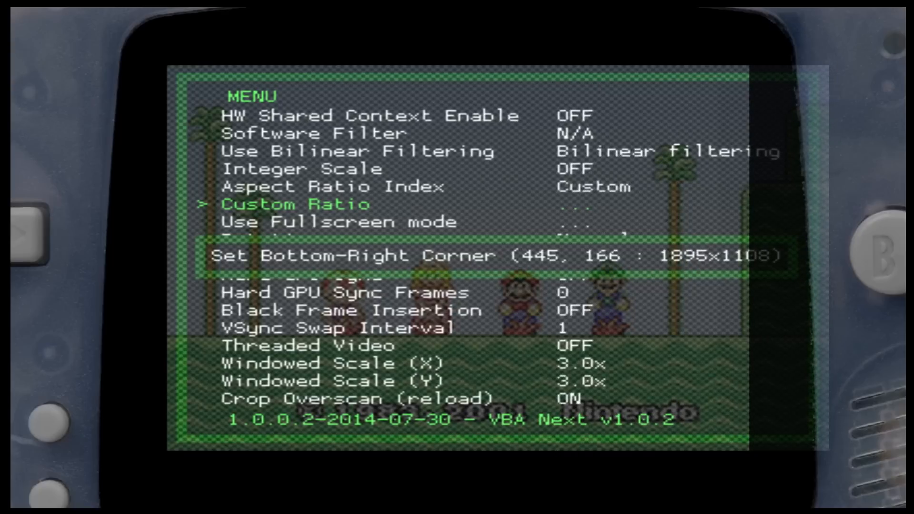
key(Left)
key(Left)
key(Left)
key(Left)
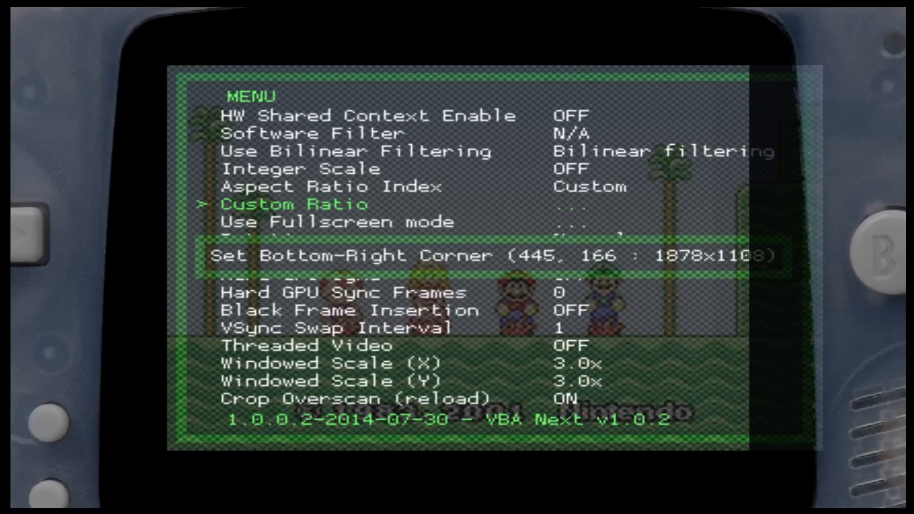
key(Left)
key(Left)
key(Left)
key(Left)
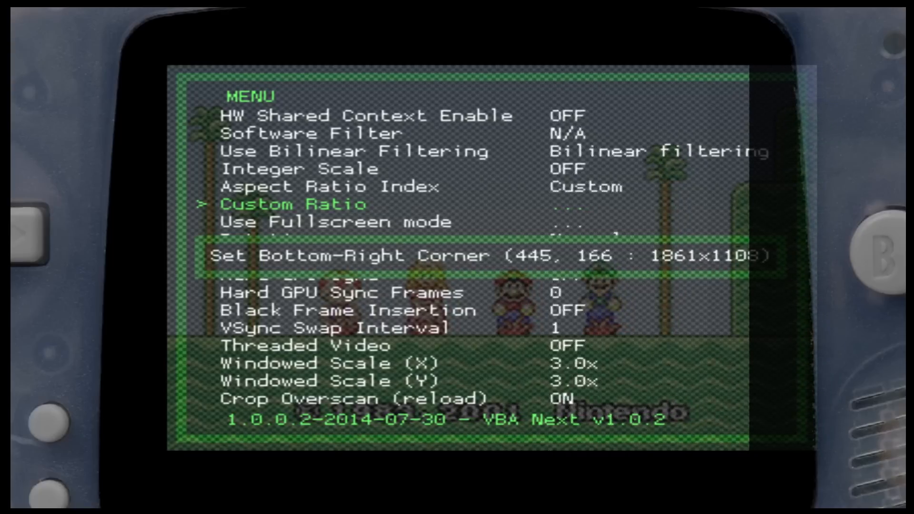
key(Left)
key(Left)
key(Left)
key(Left)
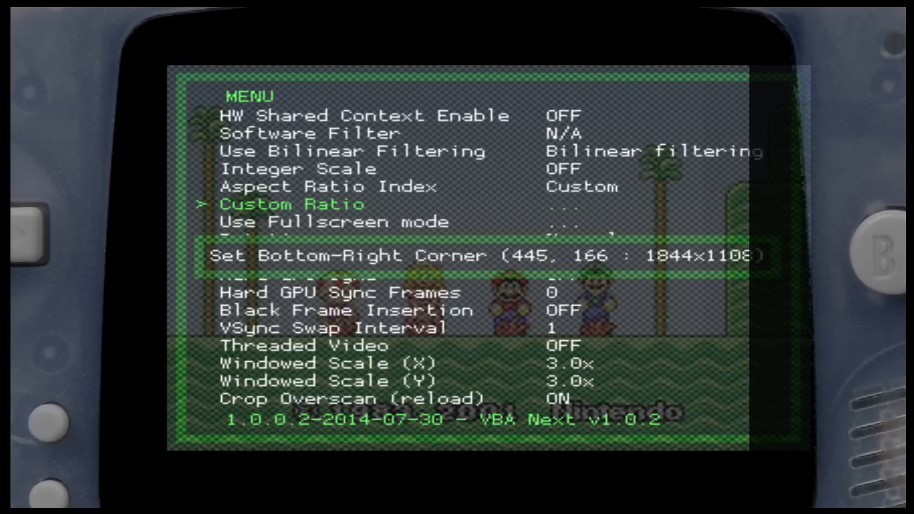
key(Left)
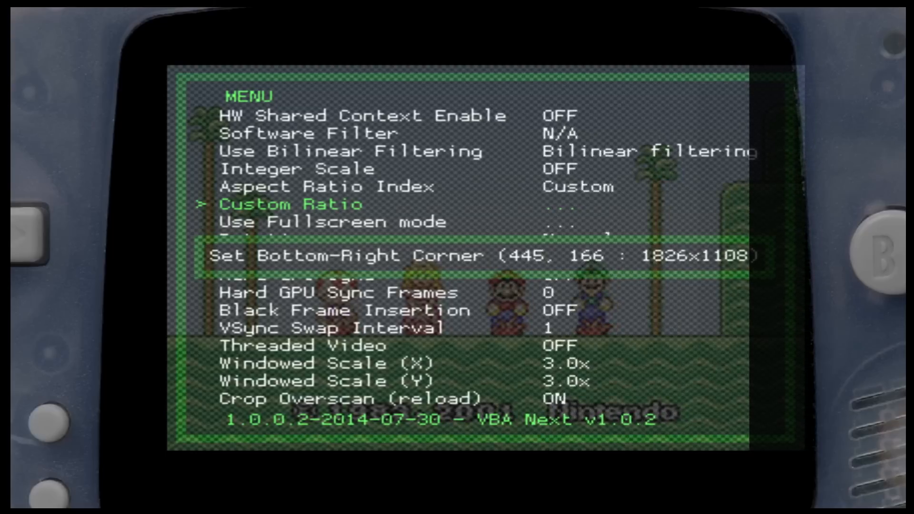
key(Left)
key(Left)
key(Left)
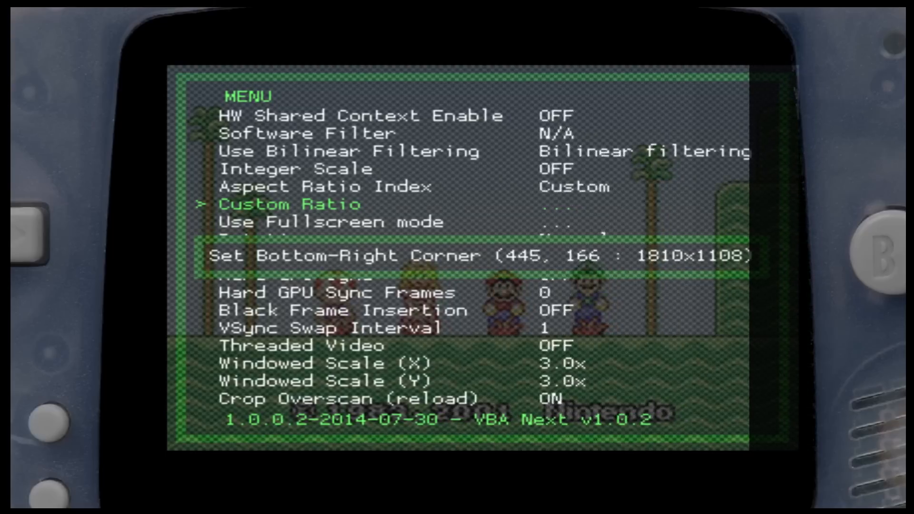
key(Left)
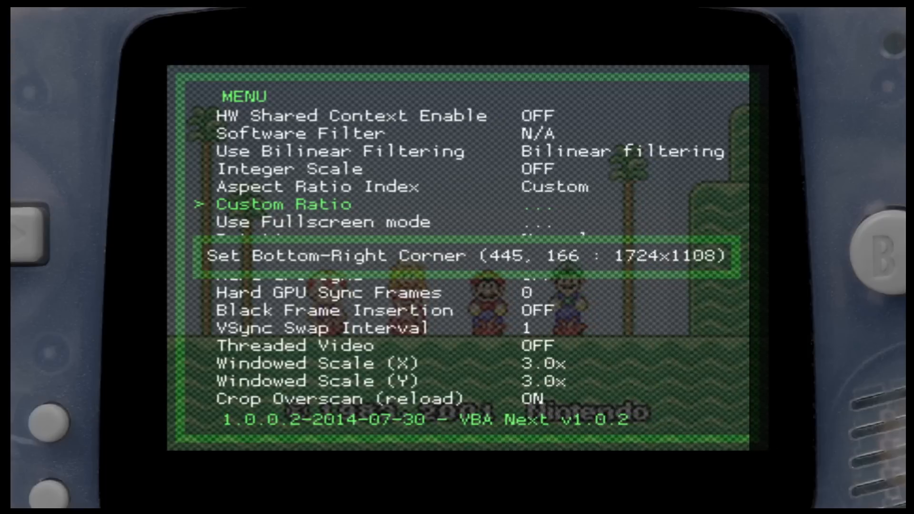
key(Left)
key(Left)
key(Left)
key(Left)
key(Left)
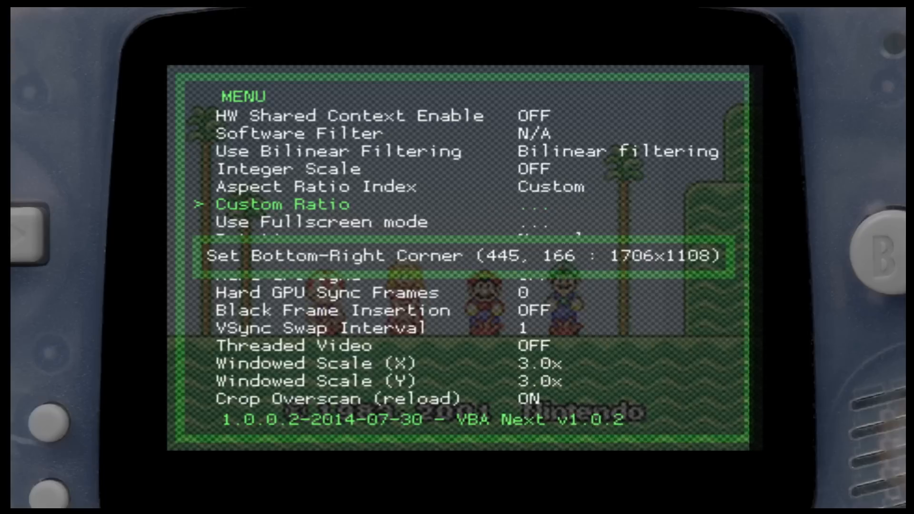
key(Left)
key(Left)
key(Left)
key(Left)
key(Left)
key(Left)
key(Left)
key(Left)
key(Left)
key(Left)
key(Left)
key(Left)
key(Left)
key(Left)
key(Left)
key(Left)
key(Left)
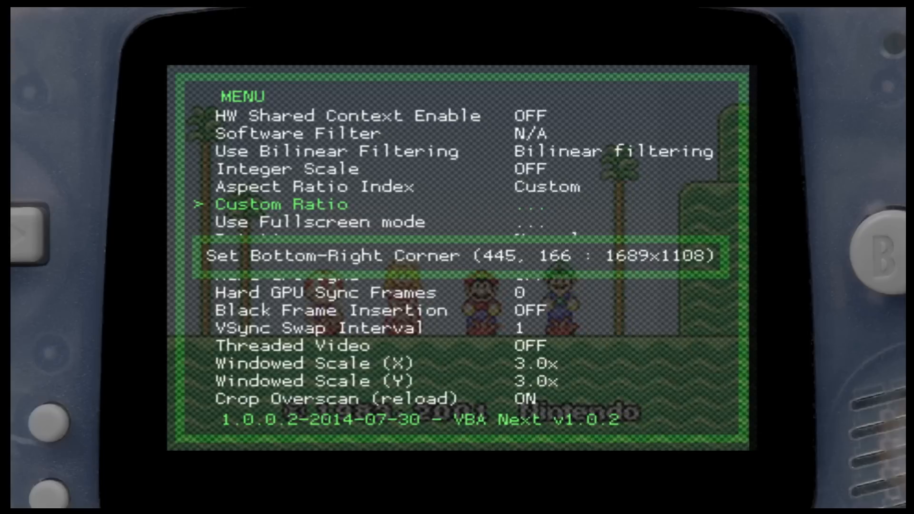
key(Left)
key(Left)
key(Left)
key(Left)
key(Left)
key(Left)
key(Left)
key(Left)
key(Left)
key(Left)
key(Left)
key(Left)
key(Left)
key(Left)
key(Left)
key(Left)
key(Left)
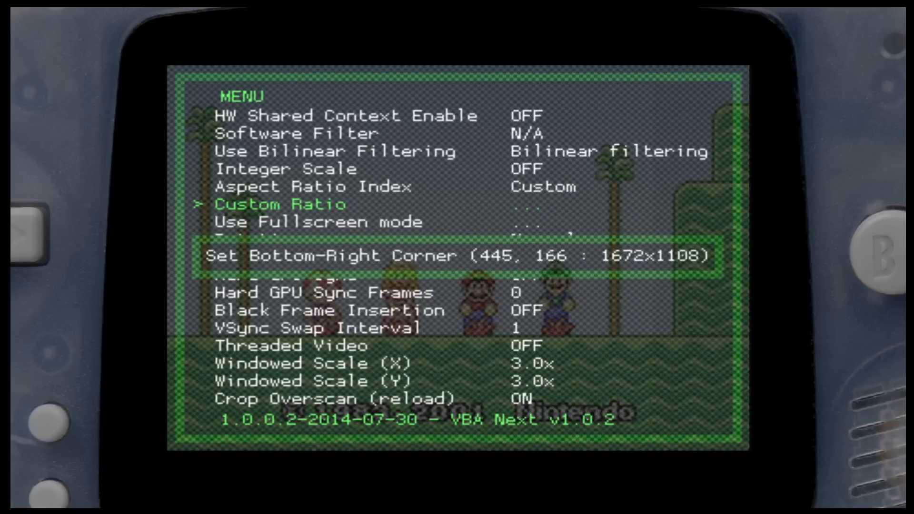
key(Left)
key(Left)
key(Left)
key(Left)
key(Left)
key(Left)
key(Left)
key(Left)
key(Left)
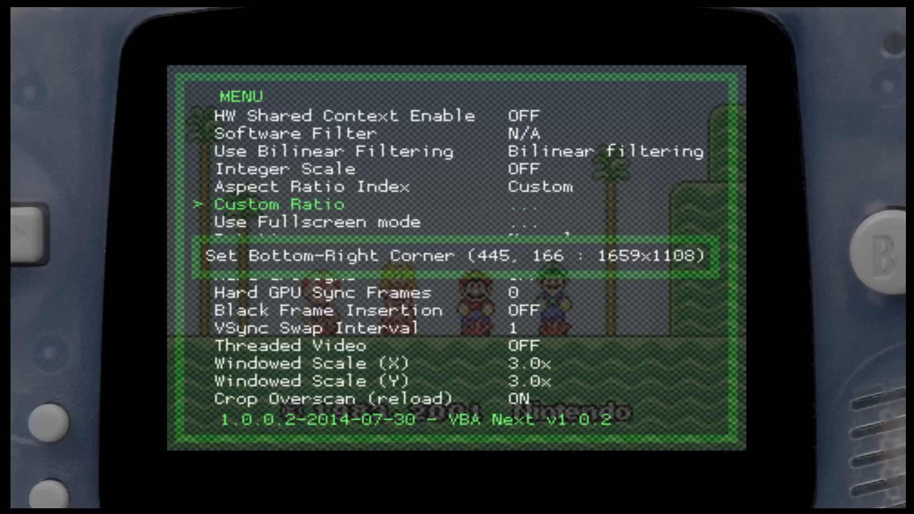
key(BackSpace)
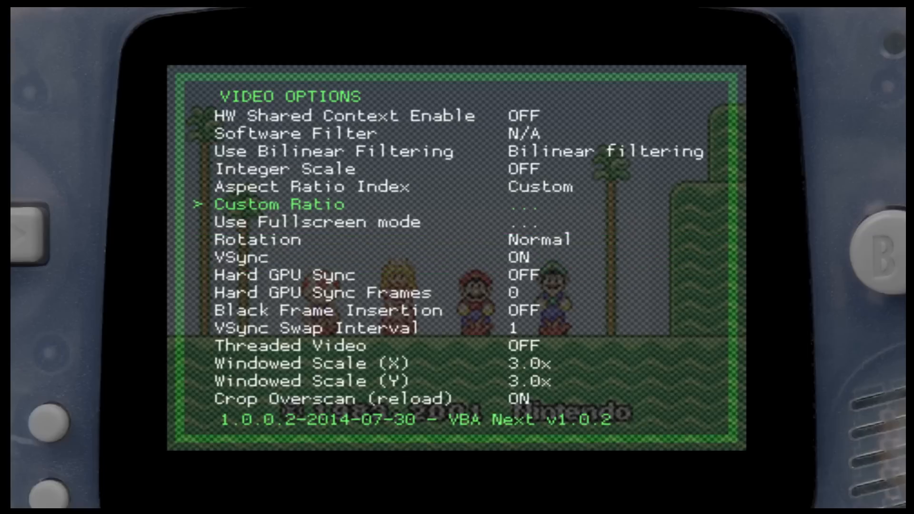
key(F1)
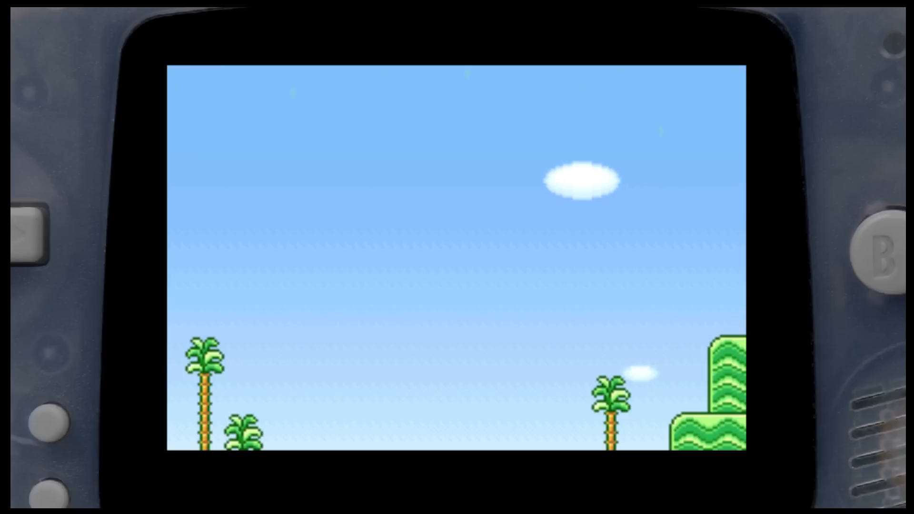
Open the Shader Options in the settings and start loading a shader preset
key(F1)
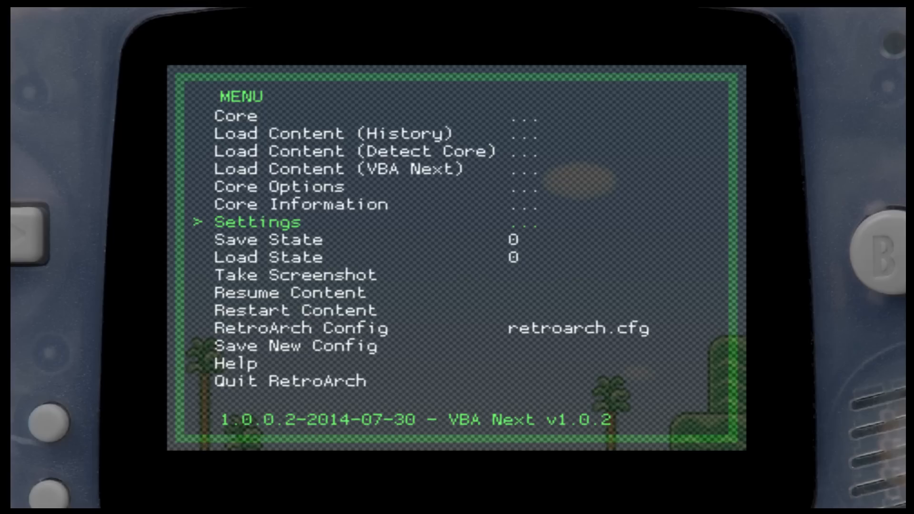
key(x)
key(Down)
key(Down)
key(Down)
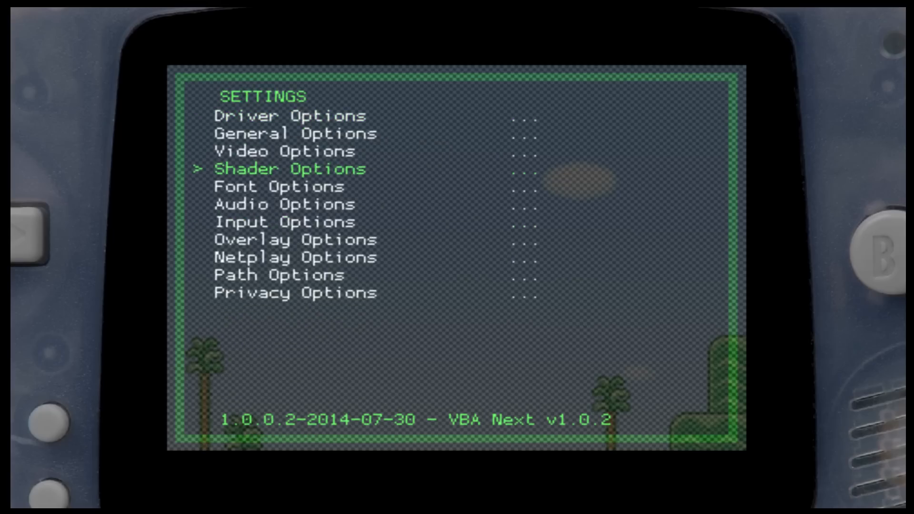
key(x)
key(Down)
key(Down)
key(Down)
key(Up)
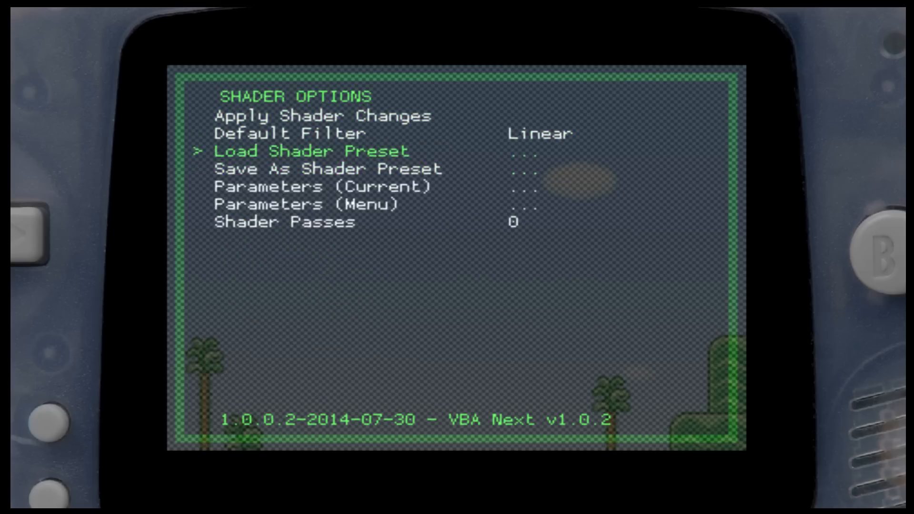
key(Up)
key(Down)
key(x)
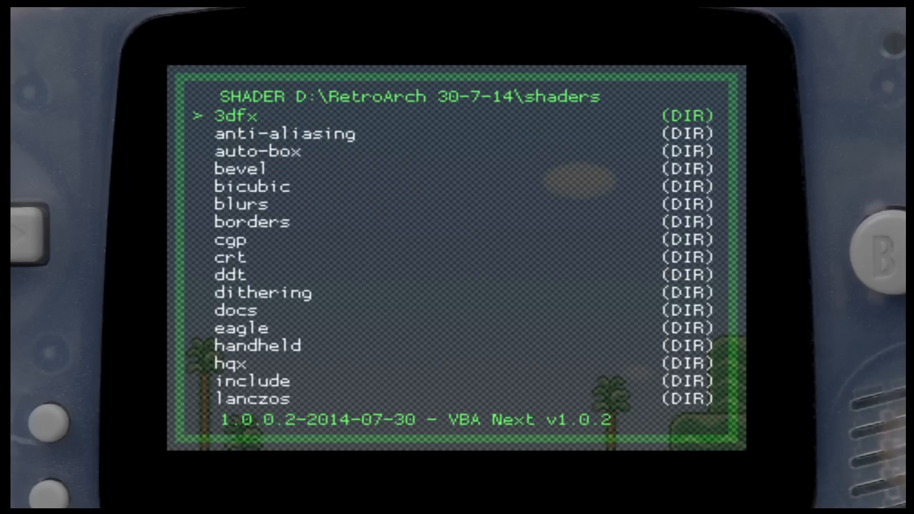
Load the lcd-cgwg.cgp preset from the handheld\lcd_cgwg shader folder and return to the running game
key(Down)
key(Down)
key(Down)
key(Down)
key(Down)
key(Down)
key(Down)
key(Down)
key(Down)
key(Down)
key(Down)
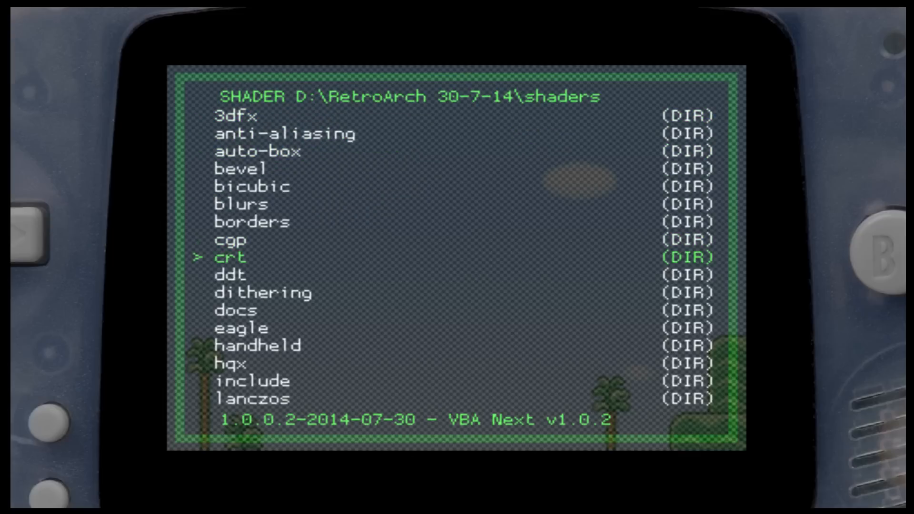
key(Down)
key(Down)
key(x)
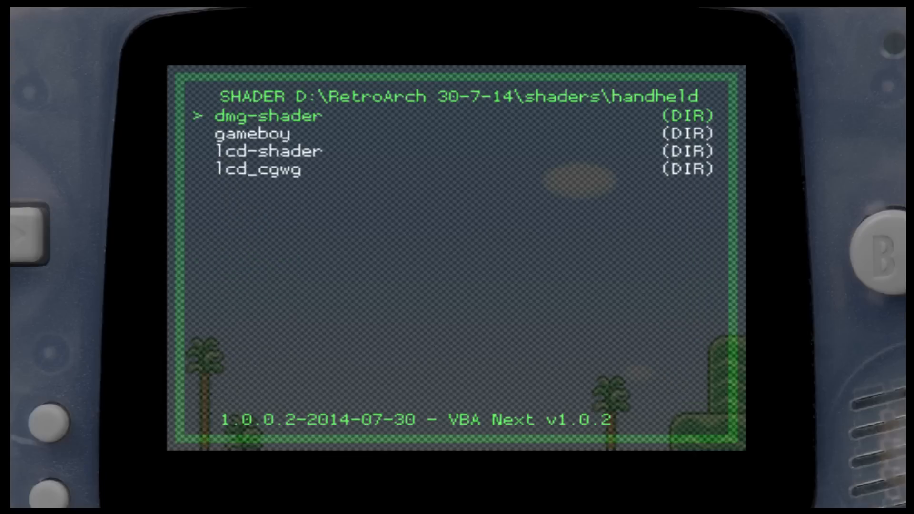
key(Down)
key(Down)
key(Down)
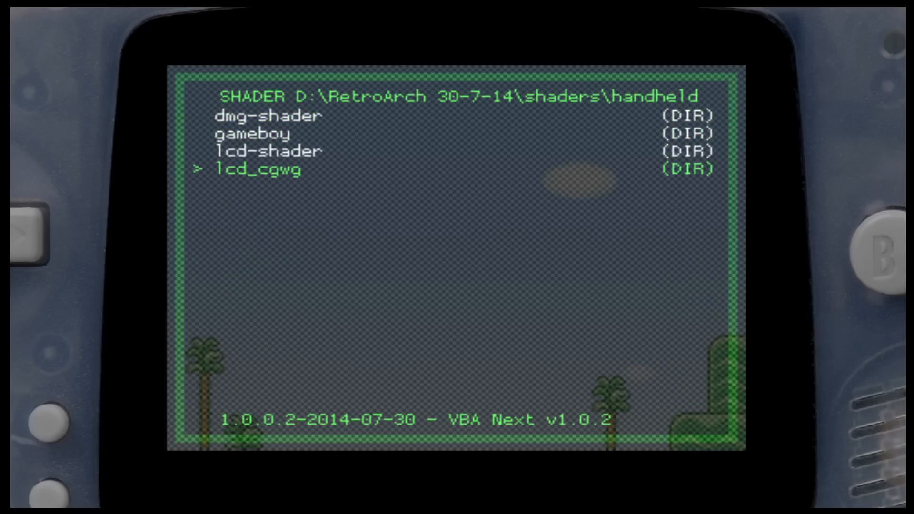
key(x)
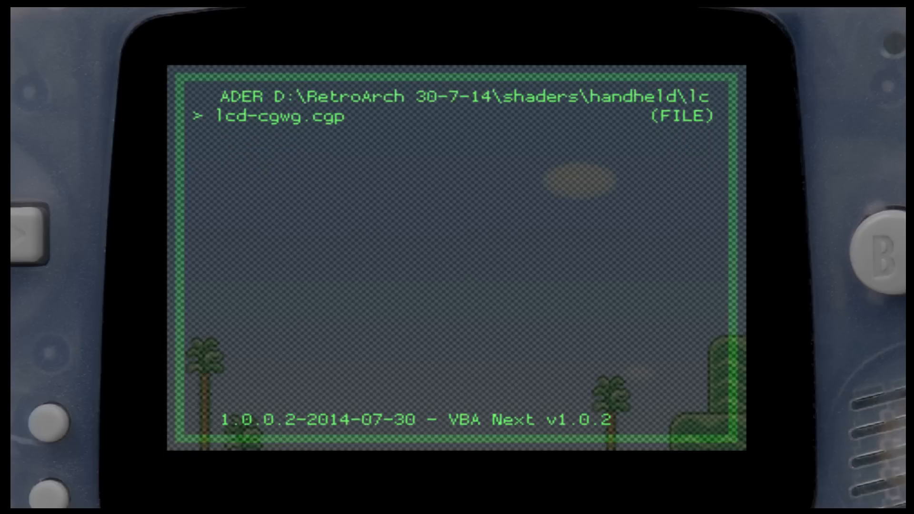
key(x)
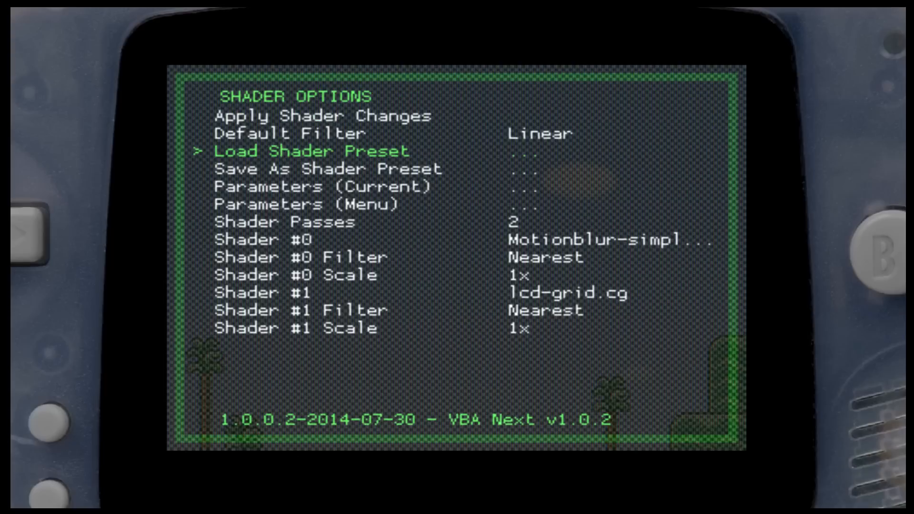
key(Up)
key(Up)
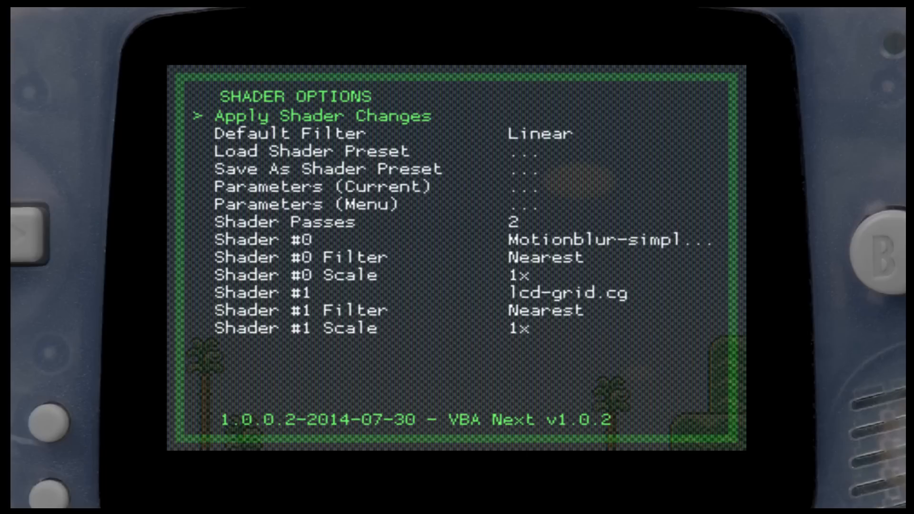
key(F1)
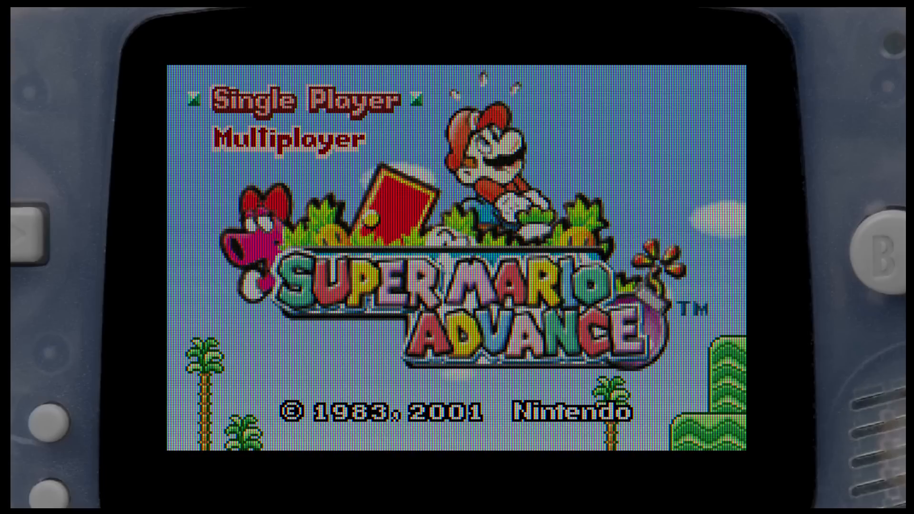
Save the current overlay, picture and shader settings as a new config
key(F1)
key(Down)
key(Down)
key(Down)
key(Down)
key(Down)
key(Down)
key(Down)
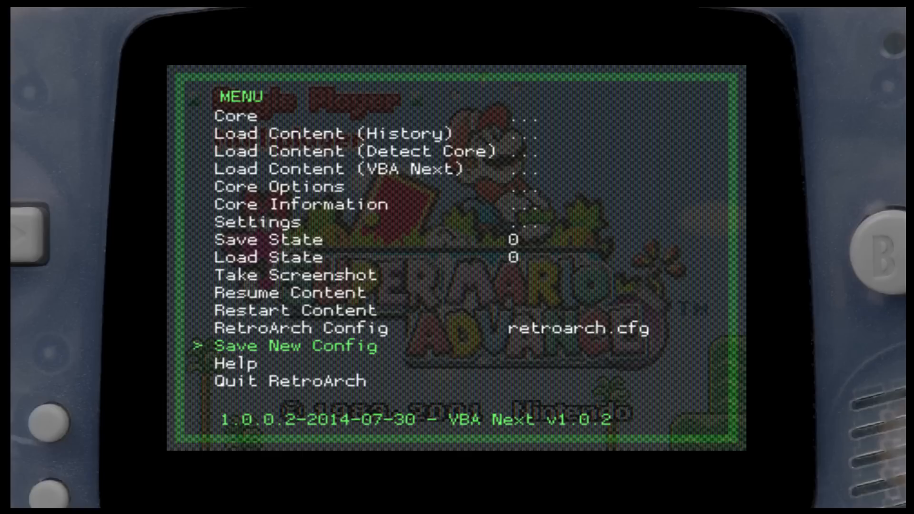
key(Return)
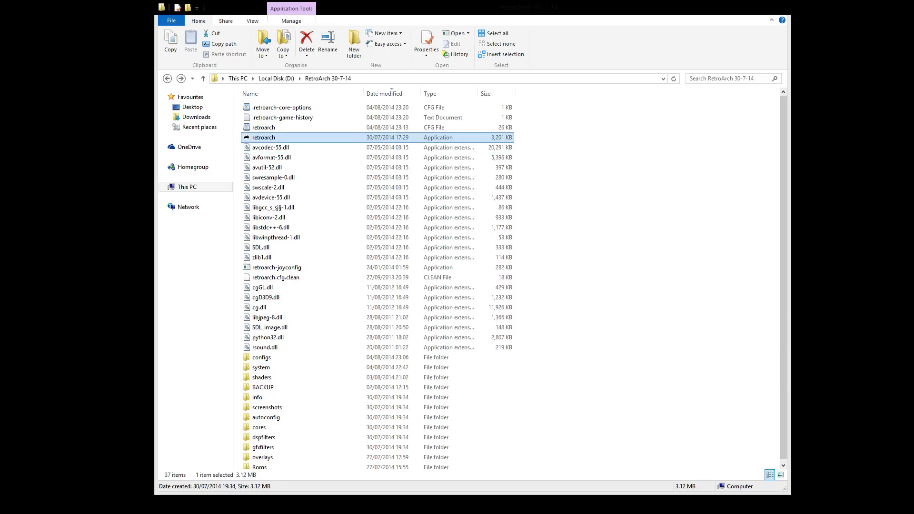
Start the retroarch application from the RetroArch 30-7-14 folder and load the Sega MS/GG/MD/CD/32X (Picodrive) core
double_click(264, 138)
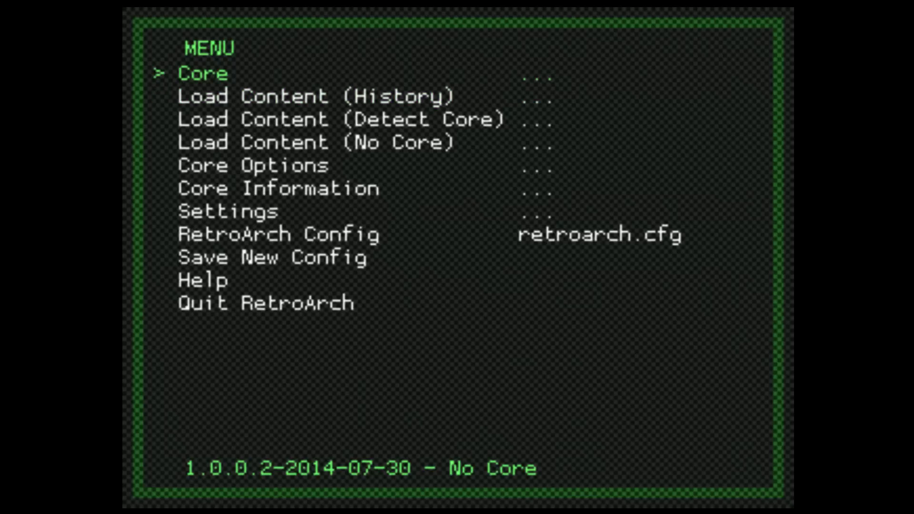
key(Return)
key(Up)
key(Up)
key(Up)
key(Up)
key(Up)
key(Up)
key(Up)
key(Up)
key(Up)
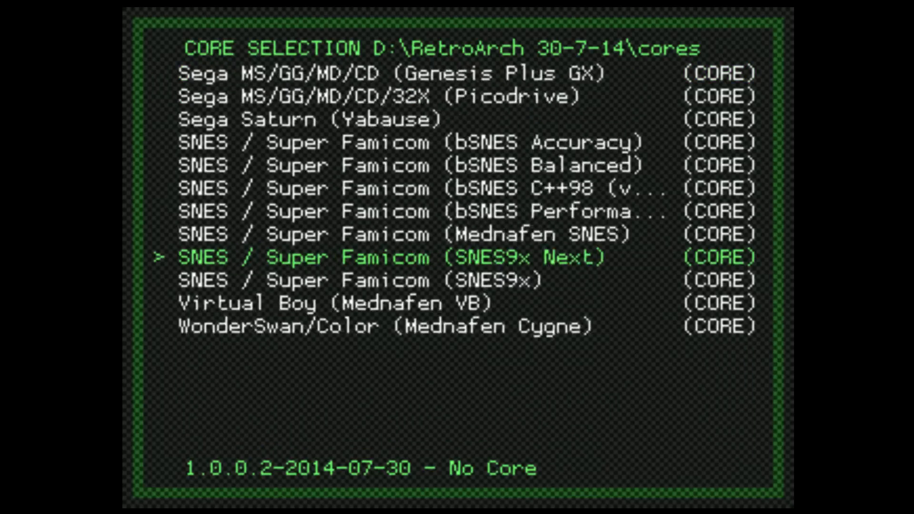
key(Up)
key(Up)
key(Up)
key(Down)
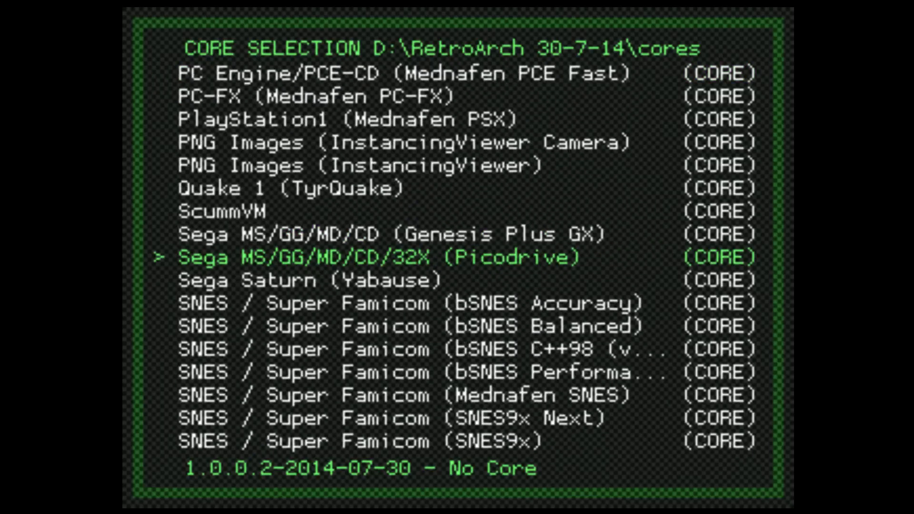
key(Return)
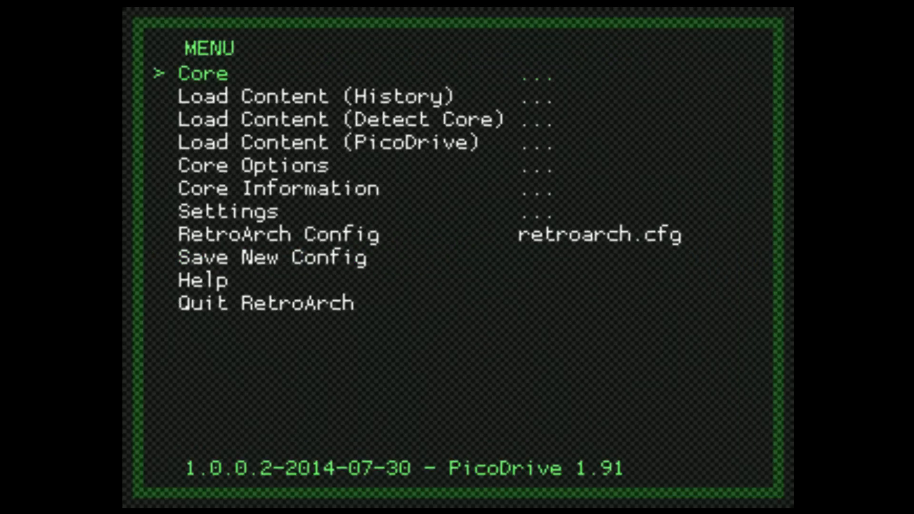
Open the Path Options in the settings
key(Down)
key(Down)
key(Down)
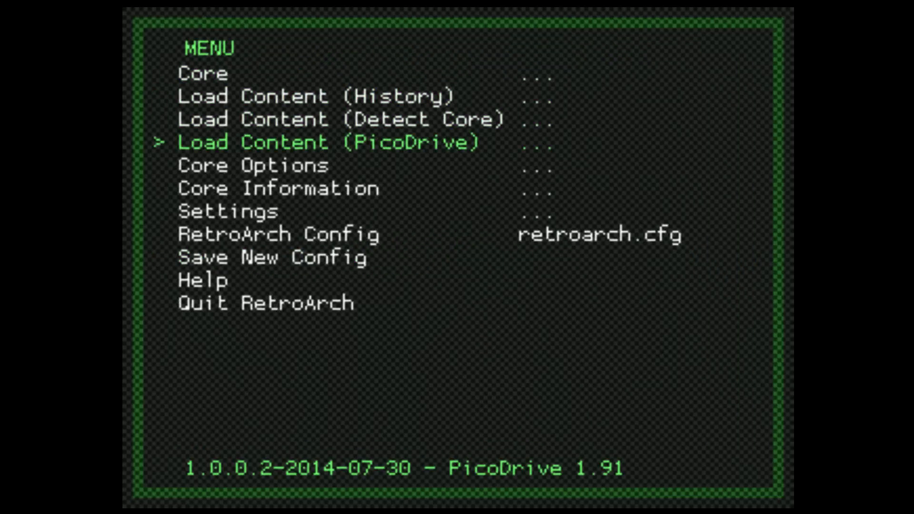
key(Down)
key(Down)
key(Down)
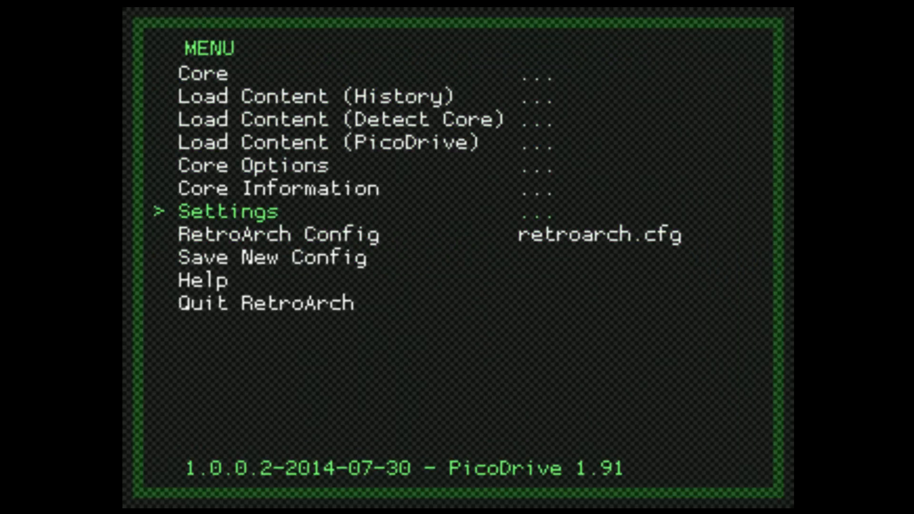
key(Return)
key(Down)
key(Down)
key(Down)
key(Down)
key(Down)
key(Down)
key(Down)
key(Down)
key(Down)
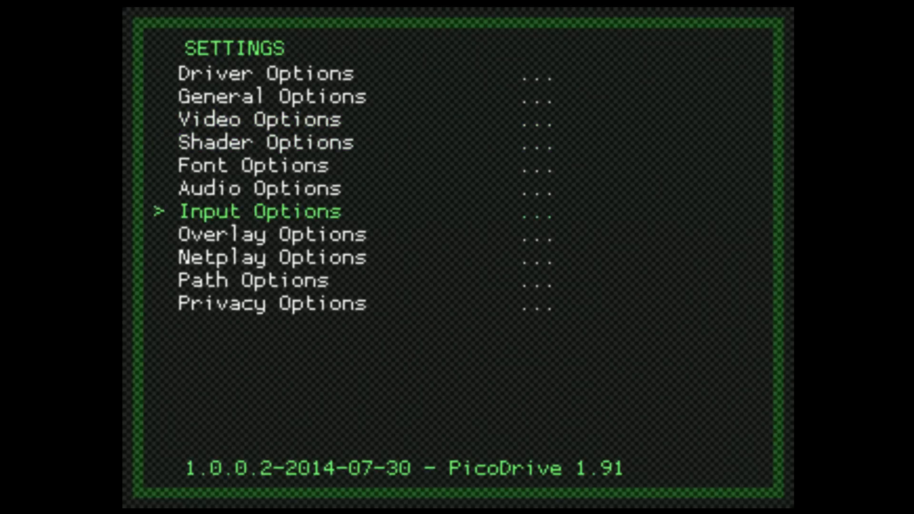
key(Return)
Set the Browser Directory to D:\RetroArch 30-7-14\Roms\MegaDrive and return to the main menu
key(Down)
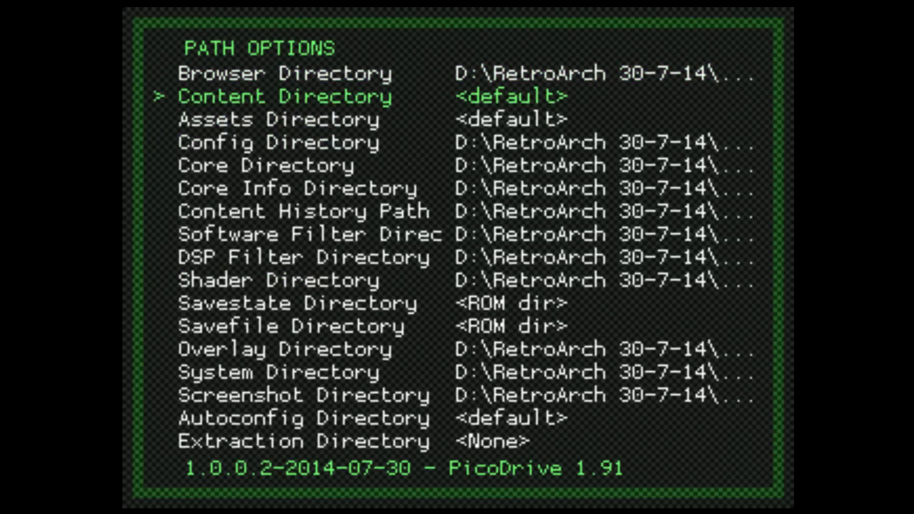
key(Up)
key(Return)
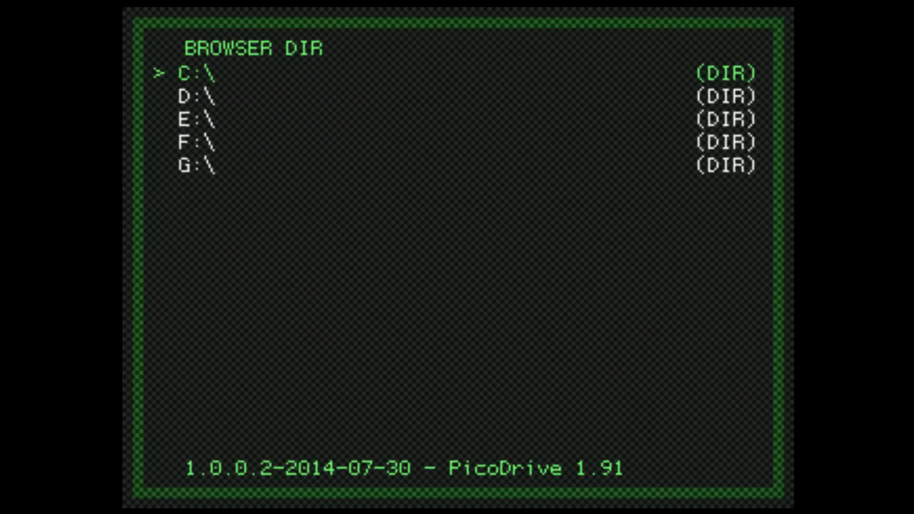
key(Down)
key(Return)
key(Down)
key(Down)
key(Down)
key(Down)
key(Down)
key(Down)
key(Down)
key(Down)
key(Down)
key(Down)
key(Down)
key(Down)
key(Down)
key(Down)
key(Down)
key(Down)
key(Down)
key(Down)
key(Down)
key(Down)
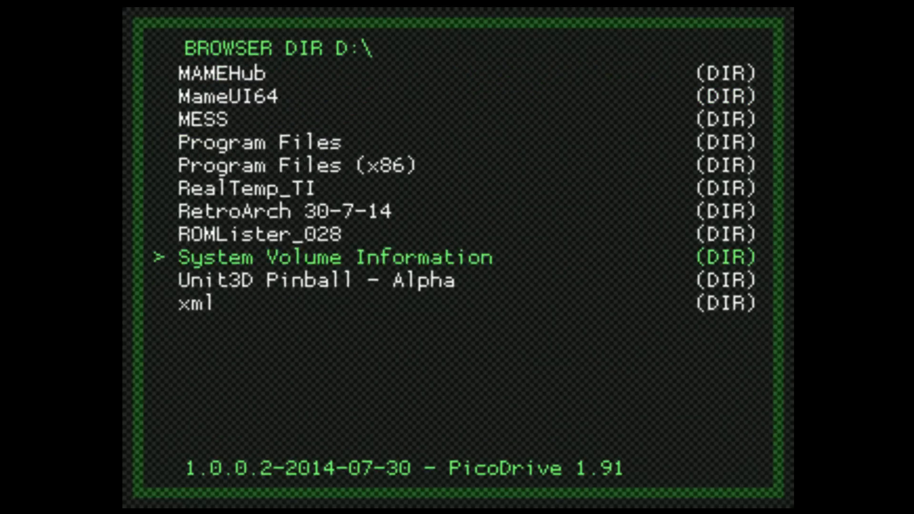
key(Up)
key(Up)
key(Return)
key(Down)
key(Down)
key(Down)
key(Down)
key(Down)
key(Down)
key(Down)
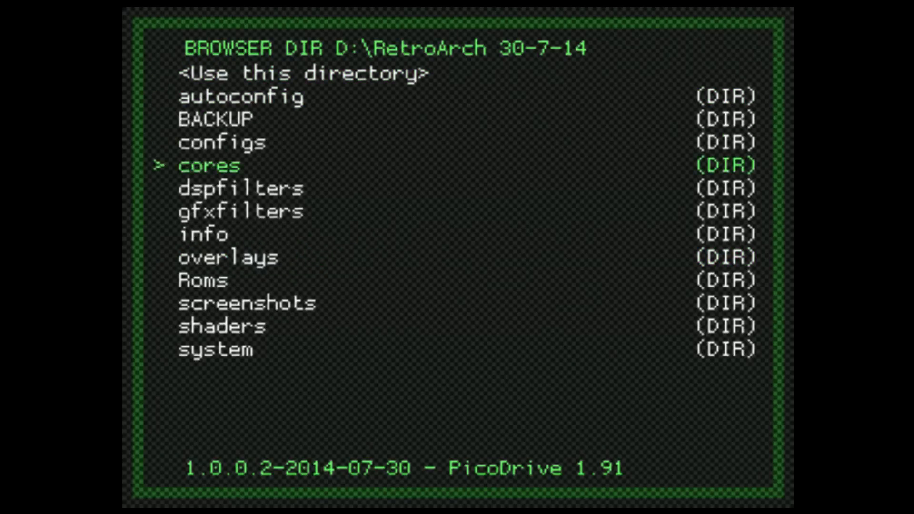
key(Down)
key(Down)
key(Return)
key(Down)
key(Down)
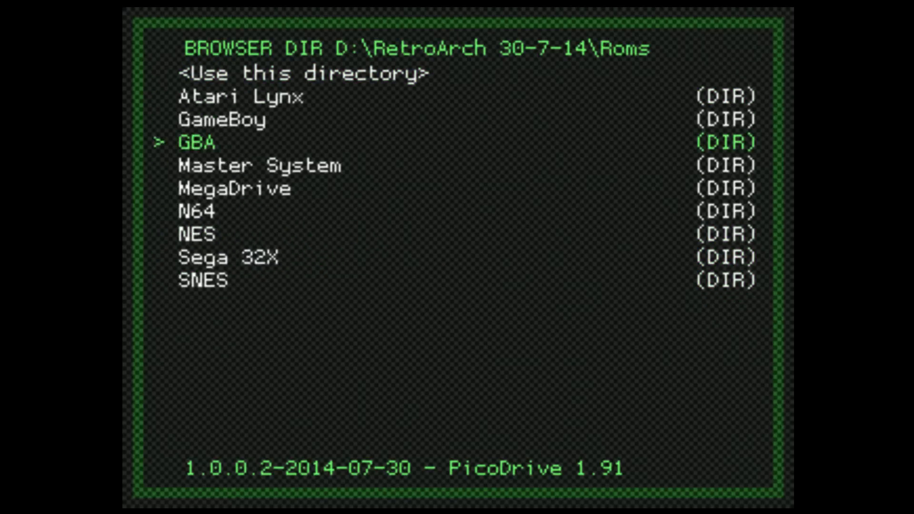
key(Down)
key(Down)
key(Return)
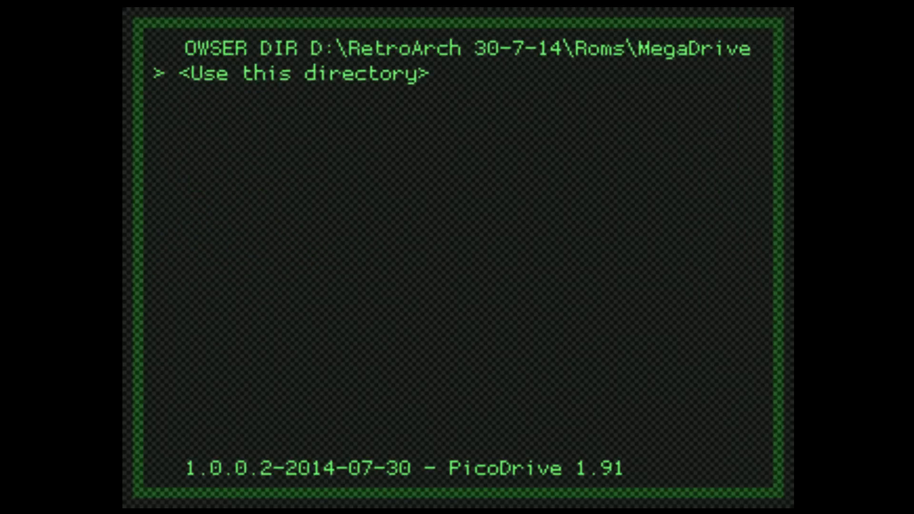
key(Return)
key(BackSpace)
key(BackSpace)
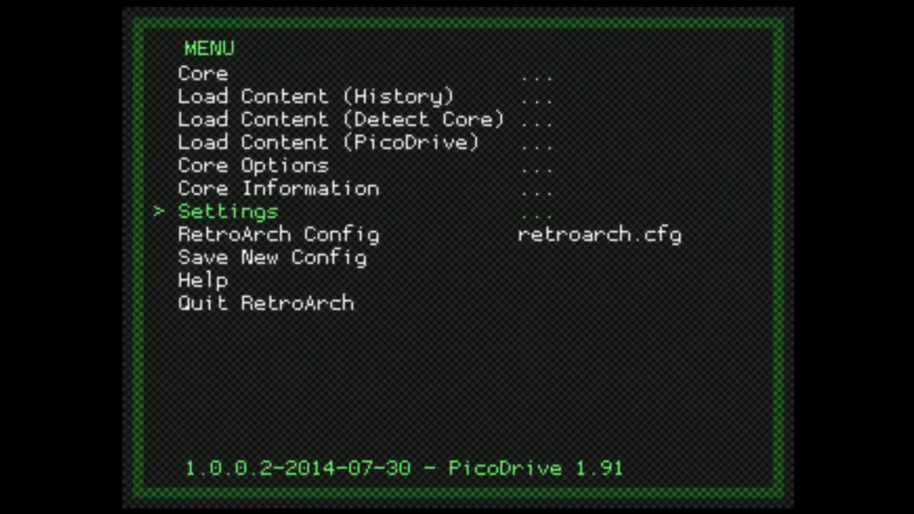
Load Contra - Hard Corps (USA, Korea).md with the PicoDrive core and lower the volume to -4.0 dB
key(Up)
key(Up)
key(Up)
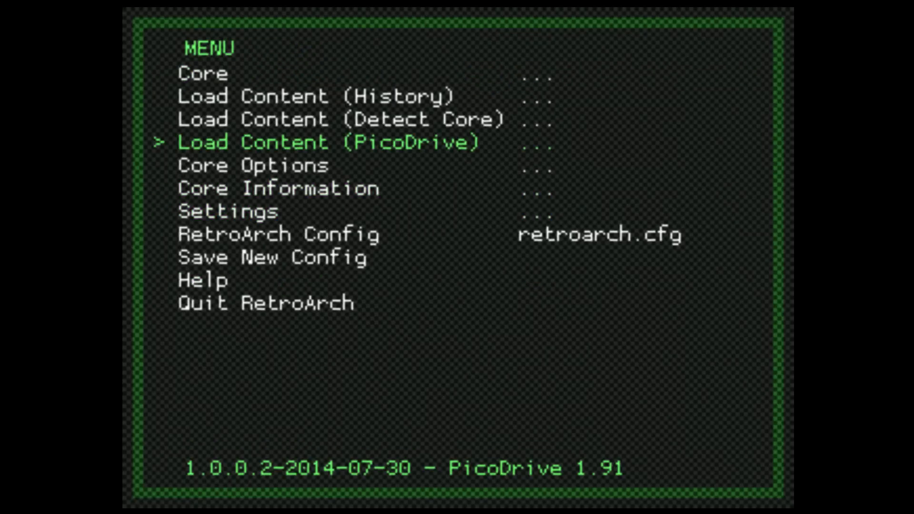
key(Return)
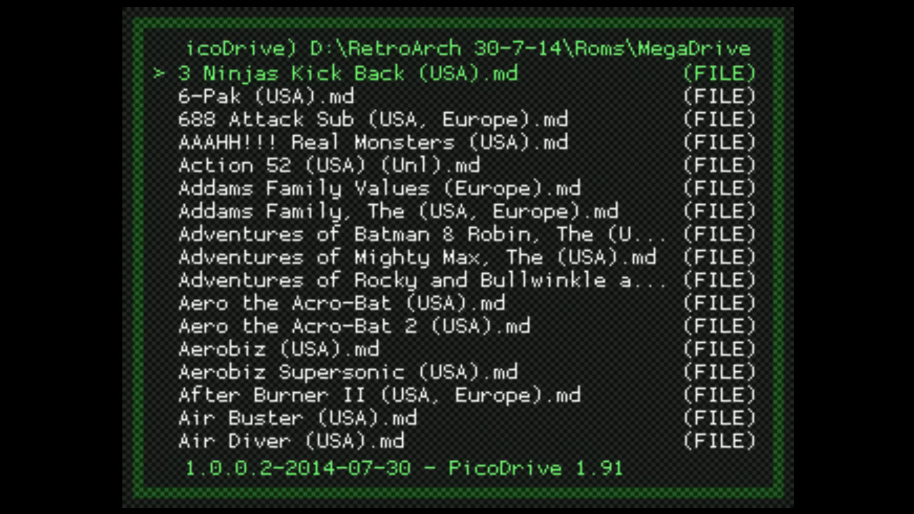
key(Down)
key(Down)
key(Down)
key(Down)
key(Down)
key(Down)
key(Down)
key(Down)
key(Down)
key(Down)
key(Down)
key(Down)
key(Down)
key(Down)
key(Down)
key(Down)
key(Down)
key(Down)
key(Down)
key(Down)
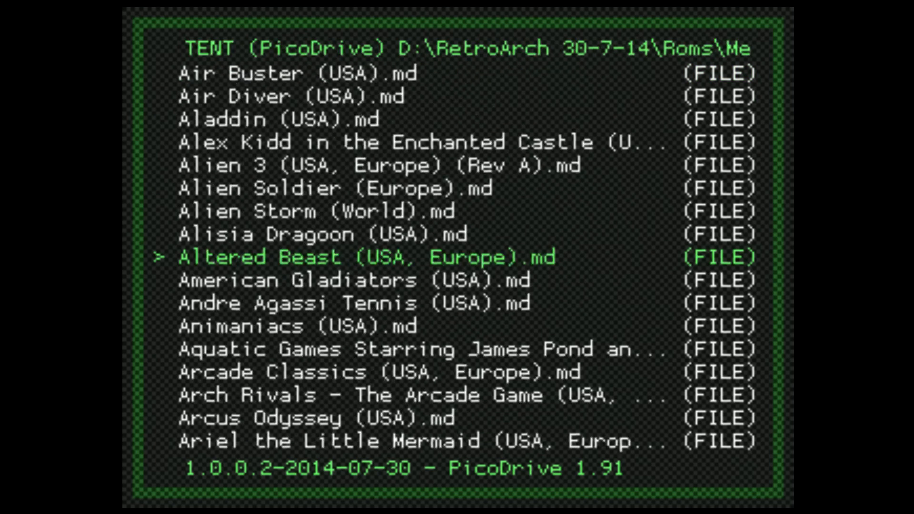
key(Down)
key(Down)
key(Down)
key(Down)
key(Down)
key(Down)
key(Down)
key(Down)
key(Down)
key(Down)
key(Down)
key(Down)
key(Down)
key(Down)
key(Down)
key(Down)
key(Down)
key(Down)
key(Down)
key(Down)
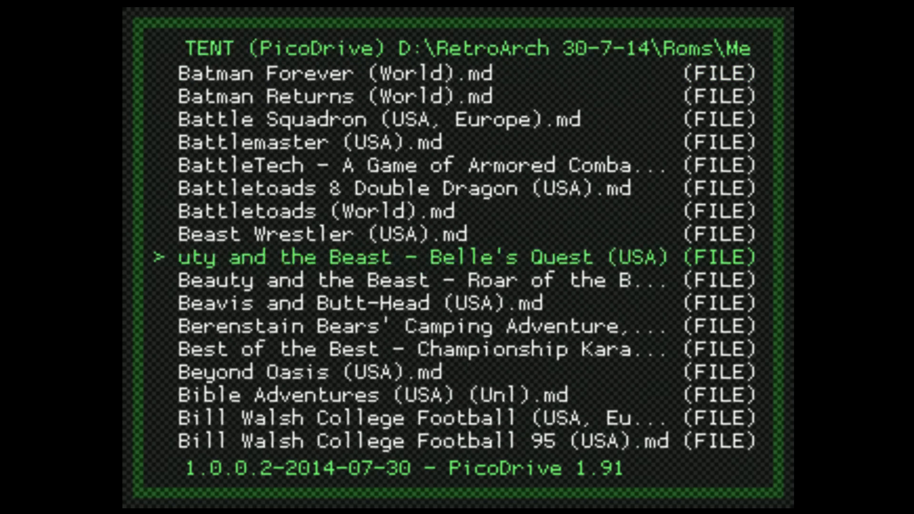
key(Down)
key(Down)
key(Down)
key(Down)
key(Down)
key(Down)
key(Down)
key(Down)
key(Down)
key(Down)
key(Down)
key(Down)
key(Down)
key(Down)
key(Down)
key(Down)
key(Down)
key(Down)
key(Down)
key(Down)
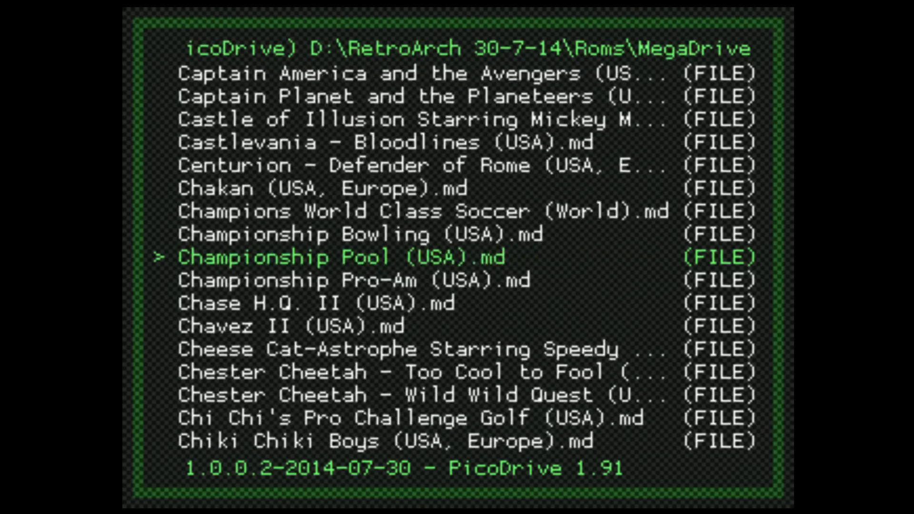
key(Down)
key(Down)
key(Down)
key(Down)
key(Down)
key(Down)
key(Down)
key(Down)
key(Down)
key(Down)
key(Down)
key(Down)
key(Down)
key(Down)
key(Down)
key(Down)
key(Down)
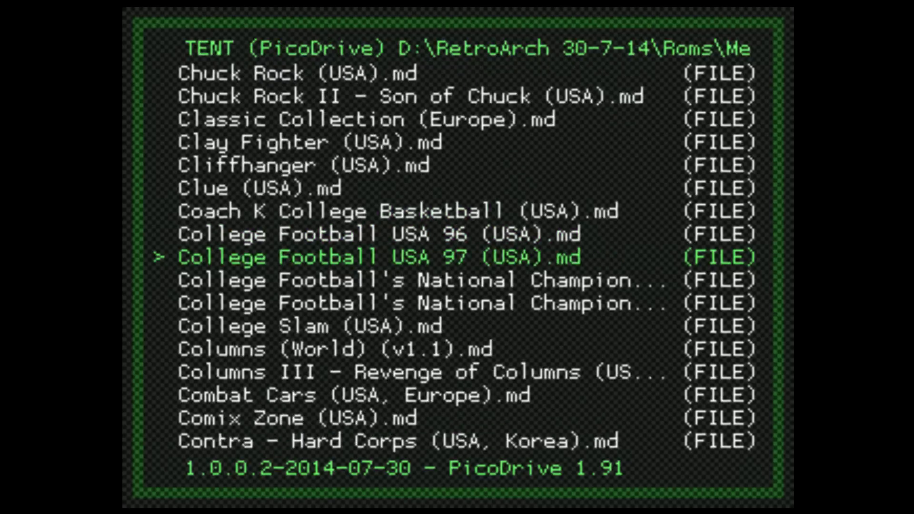
key(Down)
key(Down)
key(Down)
key(Down)
key(Down)
key(Down)
key(Down)
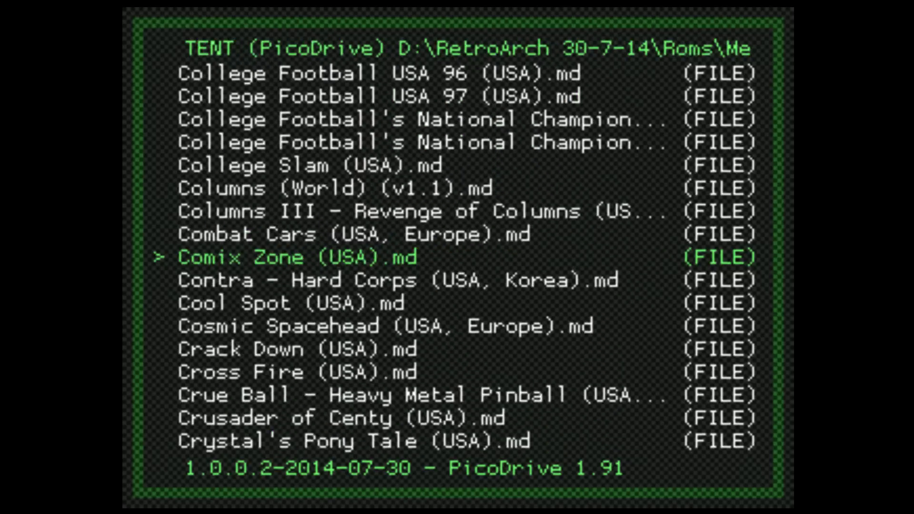
key(Down)
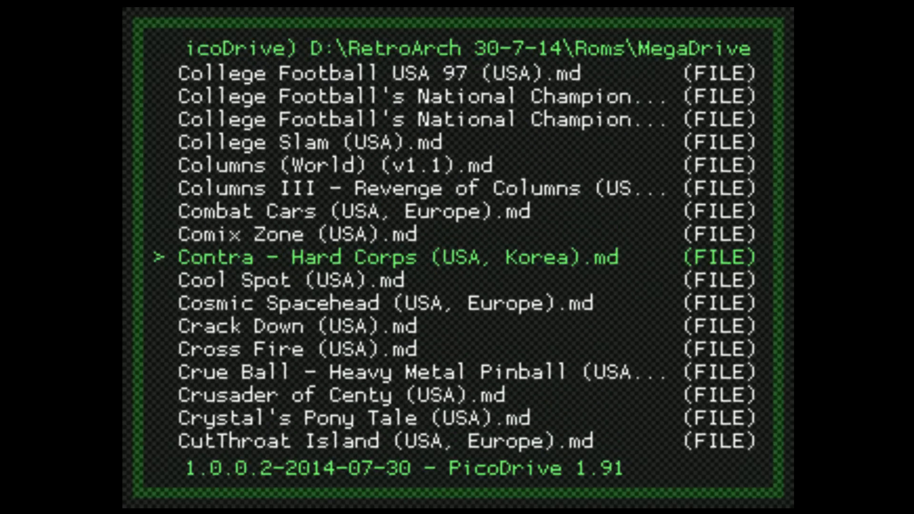
key(Return)
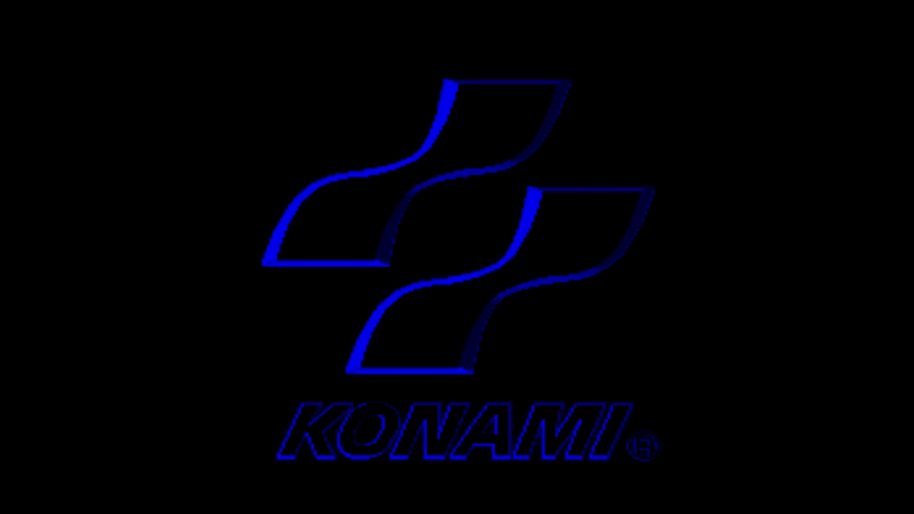
key(KP_Subtract)
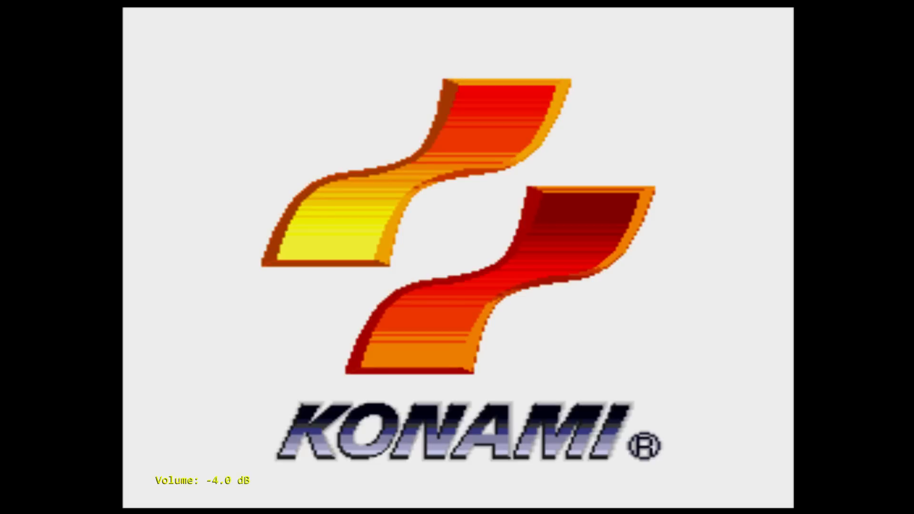
Lower the game's audio volume to -27.5 dB
key(KP_Subtract)
key(KP_Subtract)
key(KP_Subtract)
key(KP_Subtract)
key(KP_Subtract)
key(KP_Subtract)
key(KP_Subtract)
key(KP_Subtract)
key(KP_Subtract)
key(KP_Subtract)
key(KP_Subtract)
key(KP_Subtract)
key(KP_Subtract)
key(KP_Subtract)
key(KP_Subtract)
key(KP_Subtract)
key(KP_Subtract)
key(KP_Subtract)
key(KP_Subtract)
key(KP_Subtract)
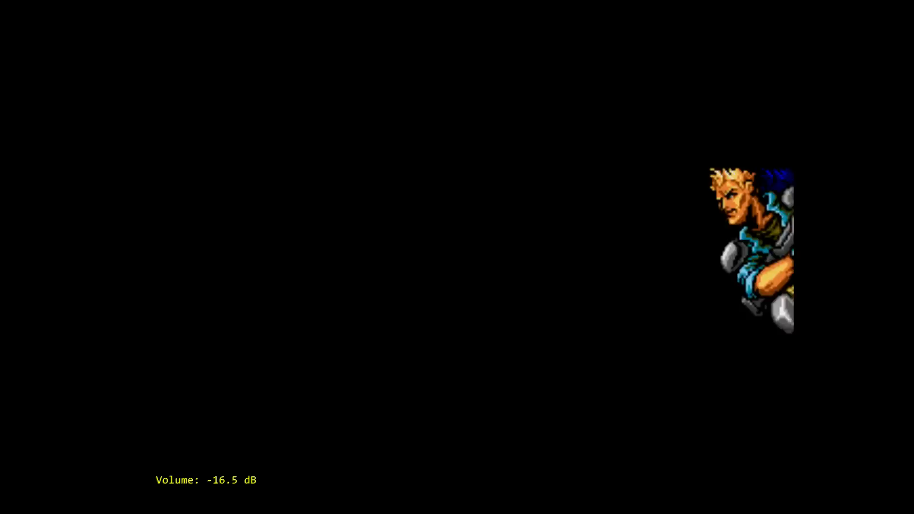
key(KP_Subtract)
key(KP_Subtract)
key(KP_Subtract)
key(KP_Subtract)
key(KP_Subtract)
key(KP_Subtract)
key(KP_Subtract)
key(KP_Subtract)
key(KP_Subtract)
key(KP_Subtract)
key(KP_Subtract)
key(KP_Subtract)
key(KP_Subtract)
key(KP_Subtract)
key(KP_Subtract)
key(KP_Subtract)
key(KP_Subtract)
key(KP_Subtract)
key(KP_Subtract)
key(KP_Subtract)
key(KP_Subtract)
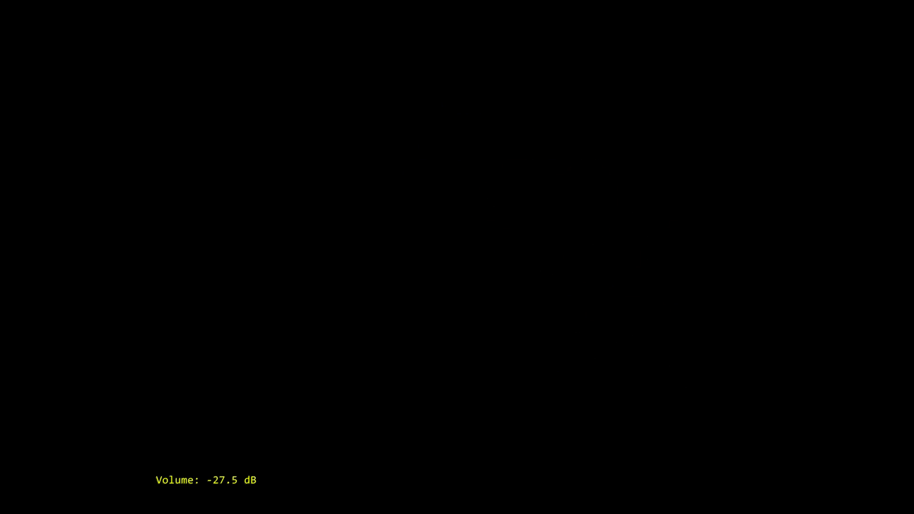
Bring up the RetroArch menu over the running game and open the Shader Options in the settings
key(F1)
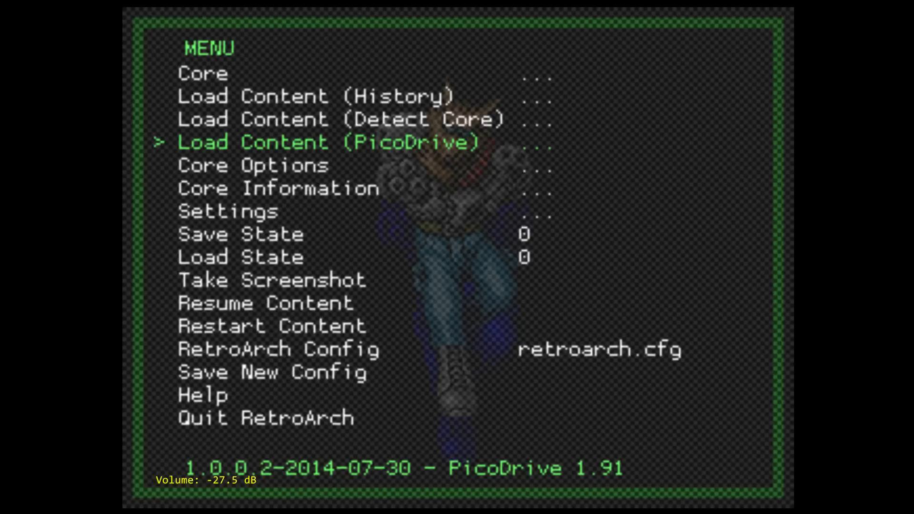
key(Down)
key(Down)
key(Down)
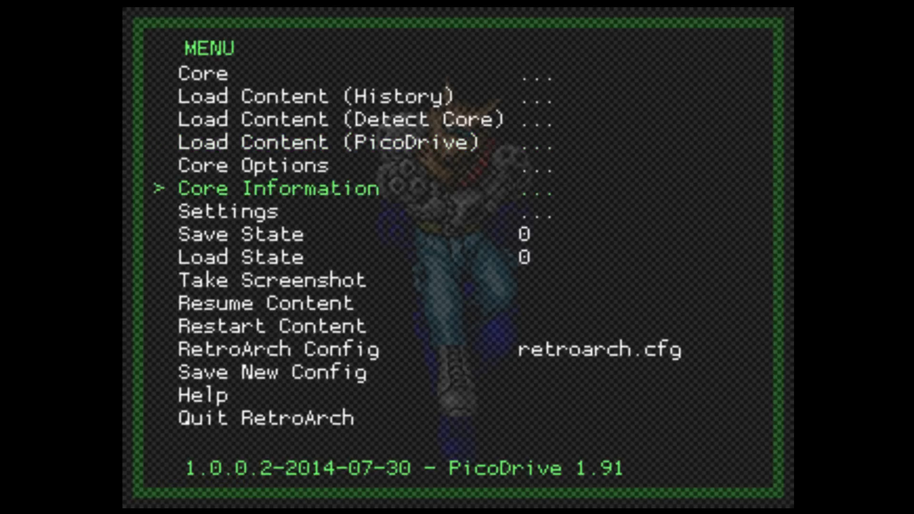
key(Return)
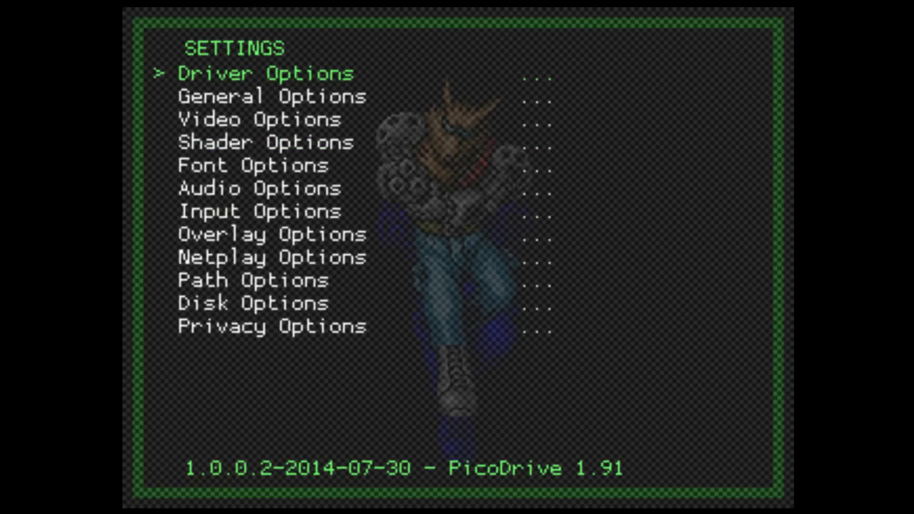
key(Down)
key(Down)
key(Down)
key(Return)
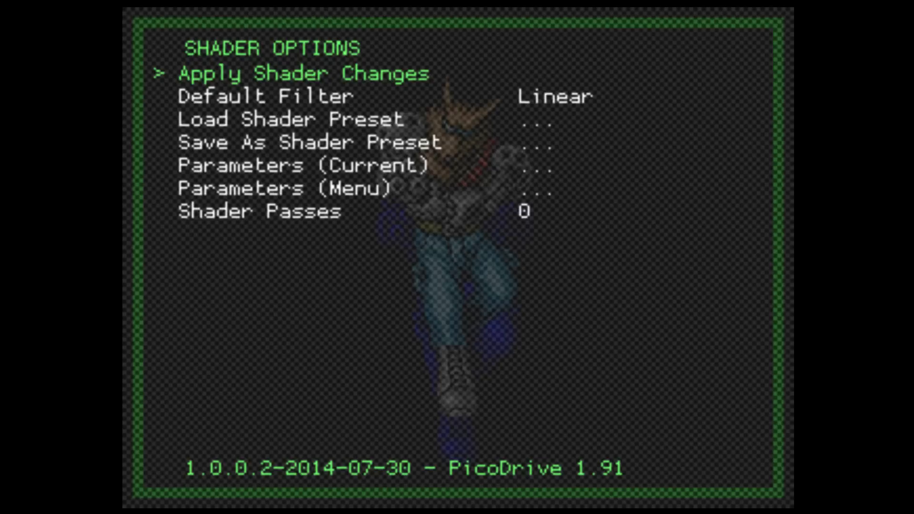
Start loading a shader preset and browse to the shaders\crt\crt-royale folder
key(Down)
key(Down)
key(Down)
key(Up)
key(Return)
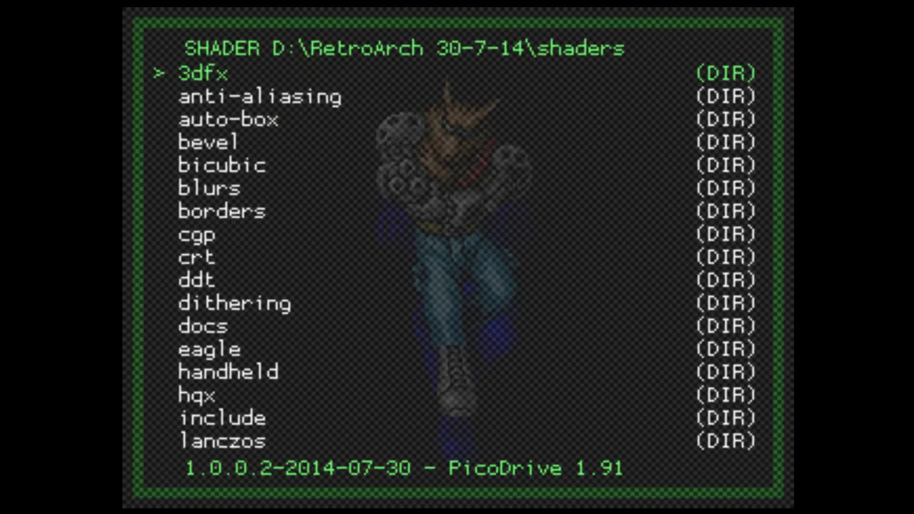
key(Down)
key(Down)
key(Down)
key(Down)
key(Down)
key(Down)
key(Down)
key(Down)
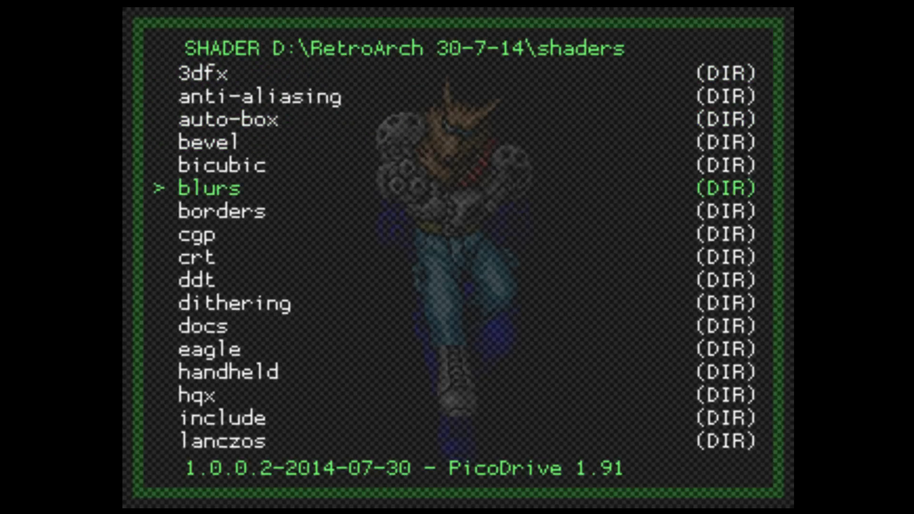
key(Up)
key(Down)
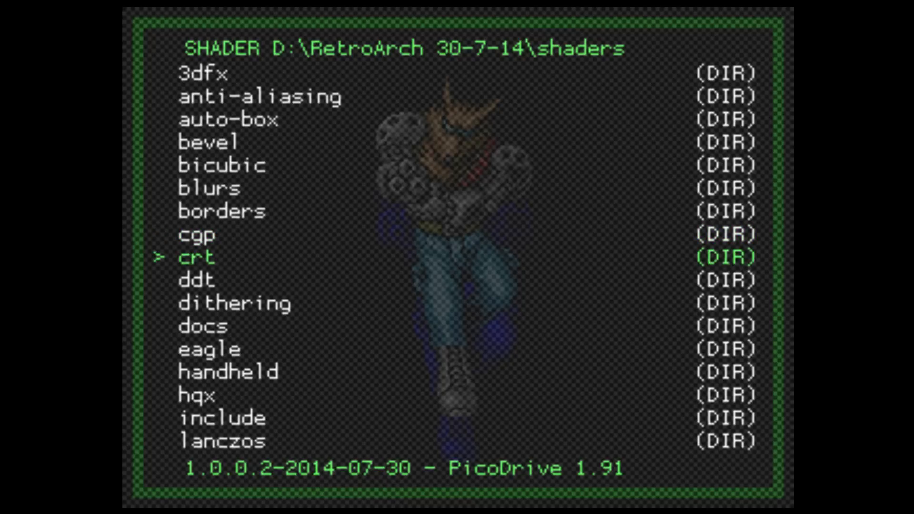
key(Return)
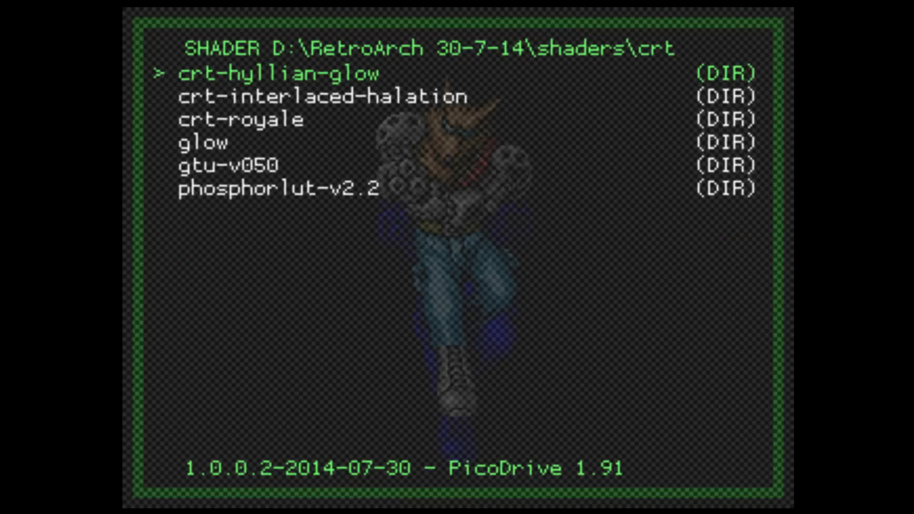
key(Down)
key(Down)
key(Down)
key(Down)
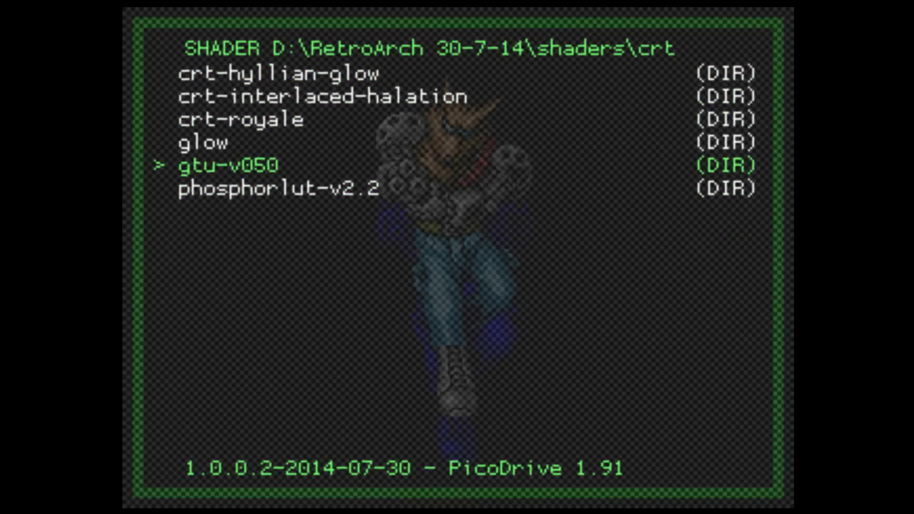
key(Up)
key(Up)
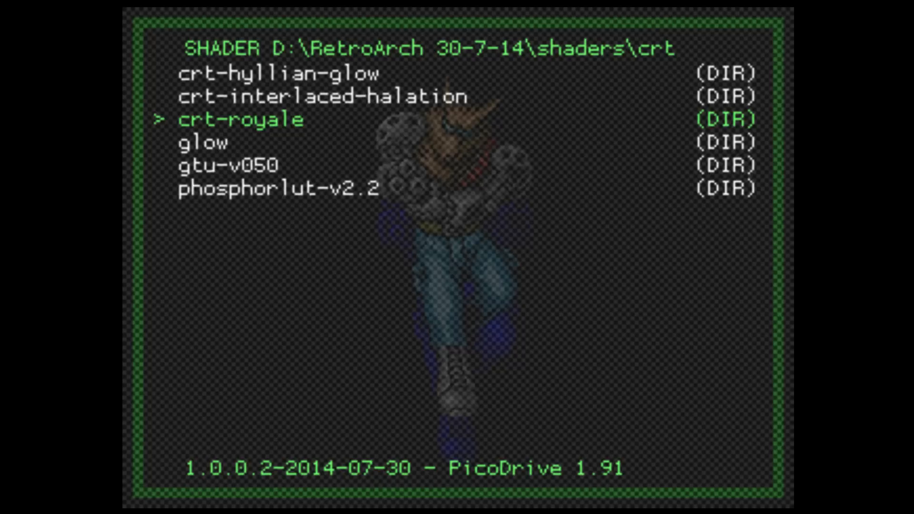
key(Return)
Load the crt-royale-intel.cgp shader preset and go to Apply Shader Changes
key(Down)
key(Down)
key(Down)
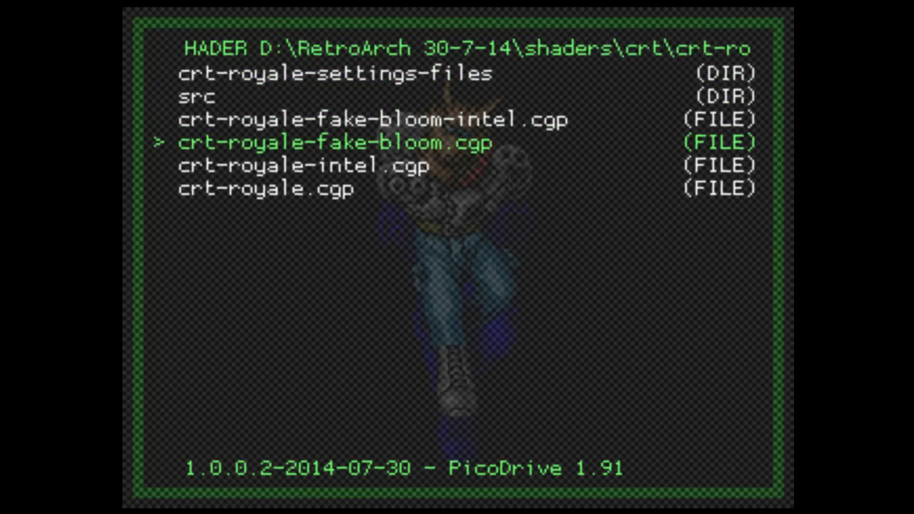
key(Down)
key(Down)
key(Up)
key(Up)
key(Up)
key(Up)
key(Up)
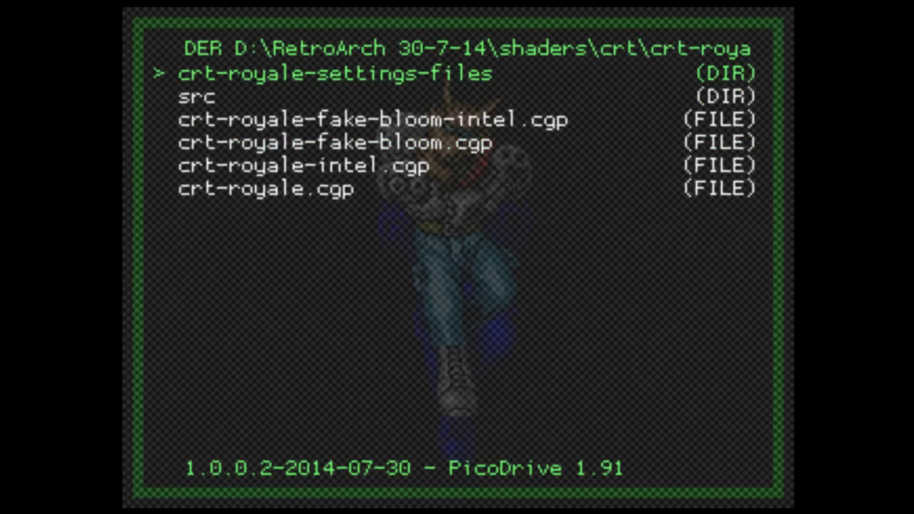
key(Down)
key(Down)
key(Down)
key(Down)
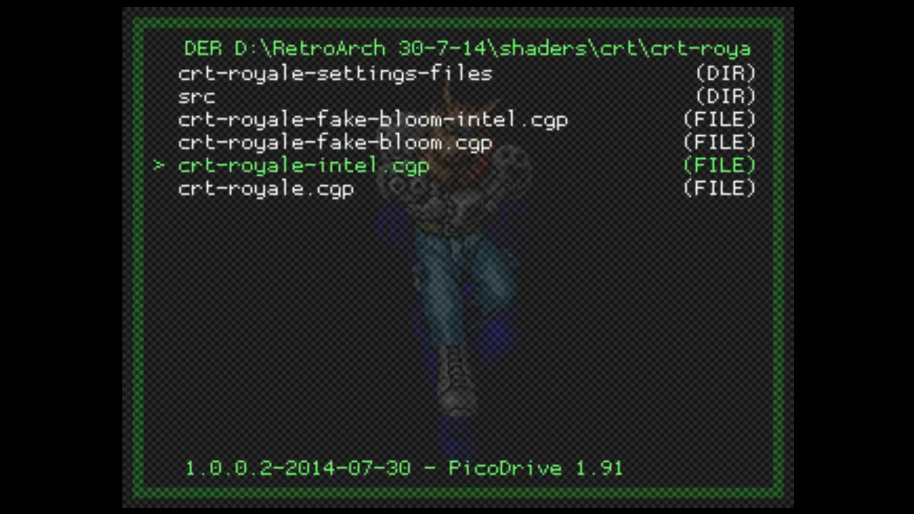
key(Down)
key(Up)
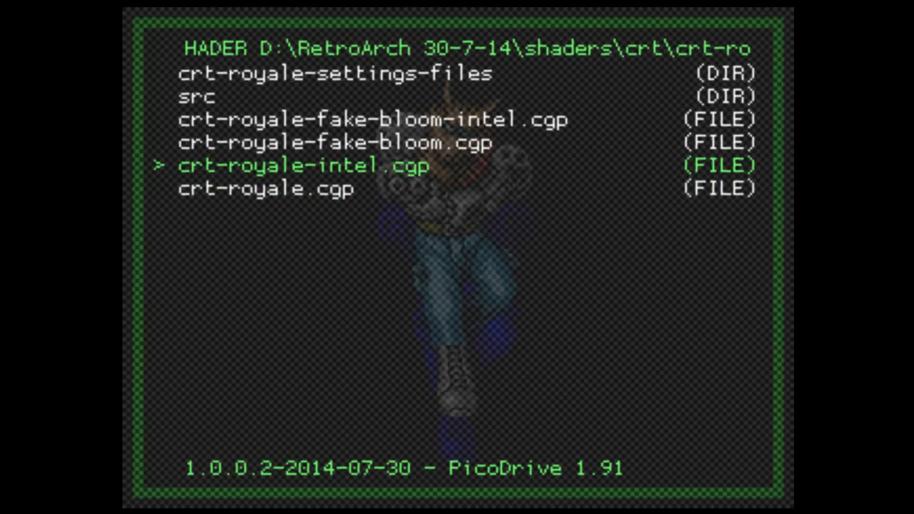
key(Up)
key(Down)
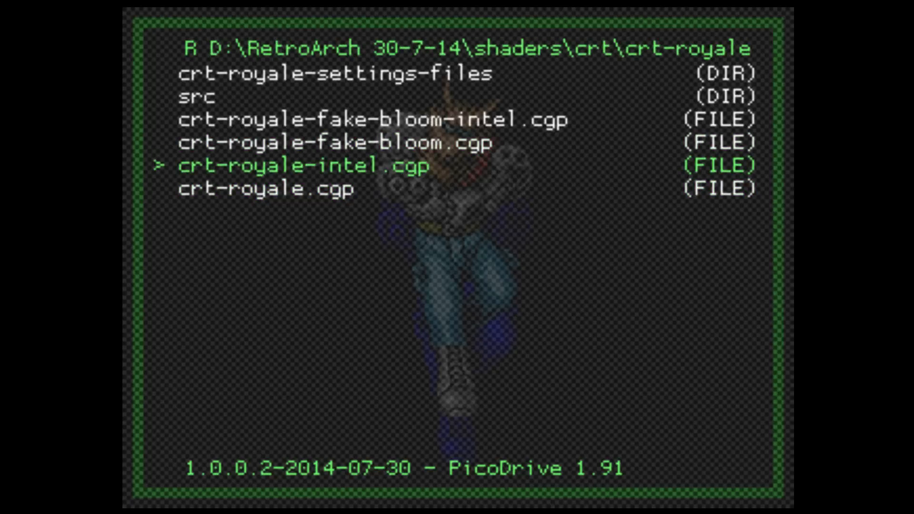
key(Return)
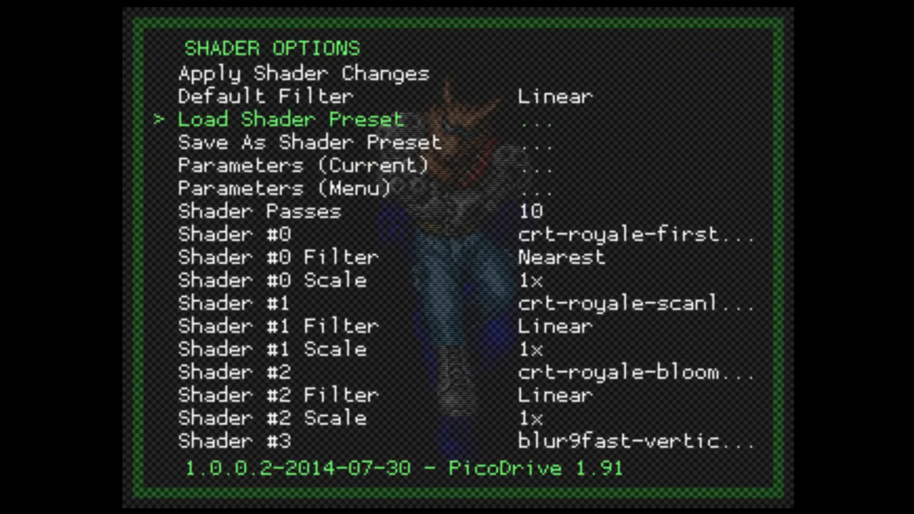
key(Up)
key(Up)
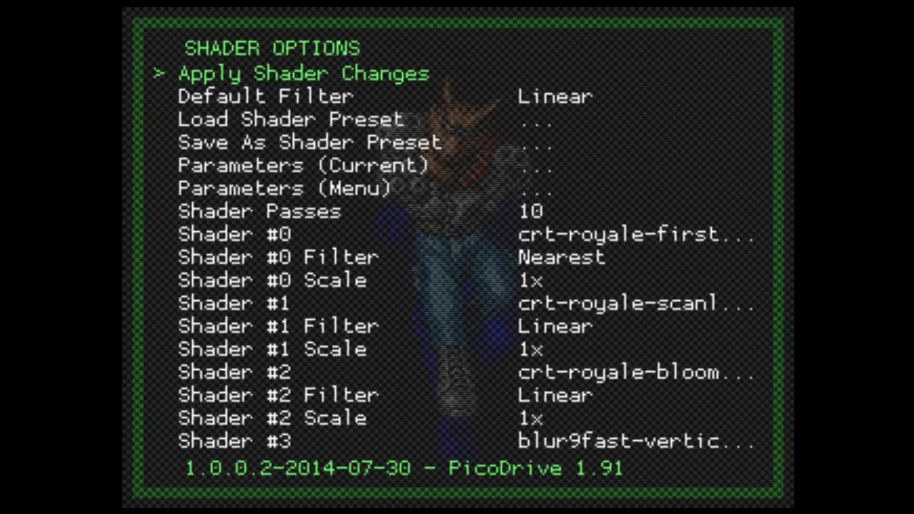
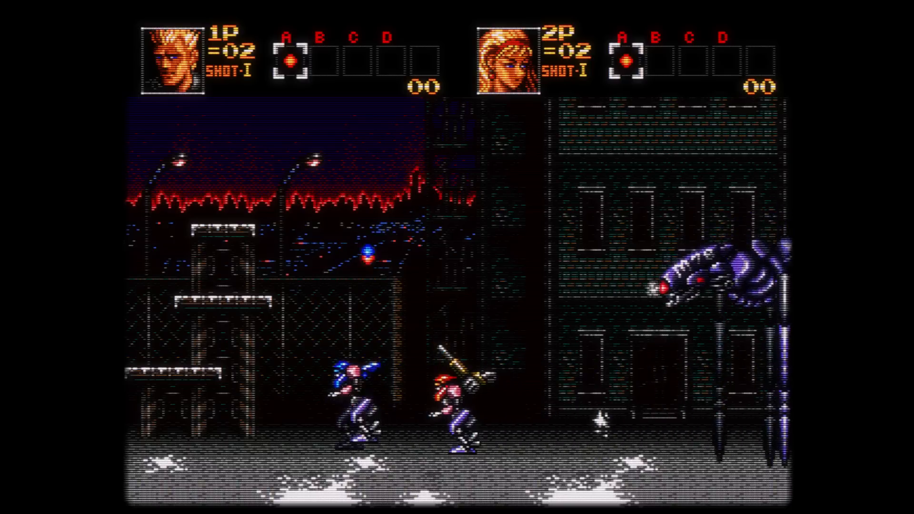
Return from the game to the Shader Options and open the shader parameters of the menu preset
key(F1)
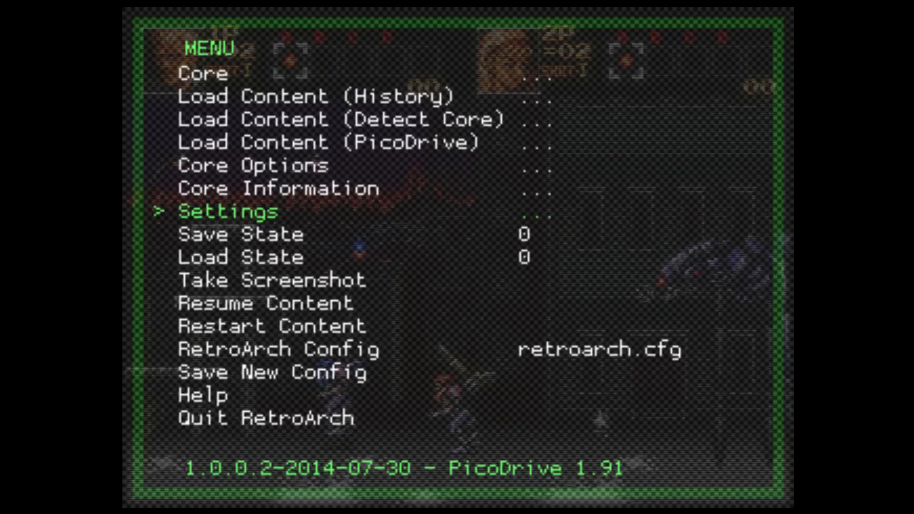
key(Return)
key(Down)
key(Down)
key(Down)
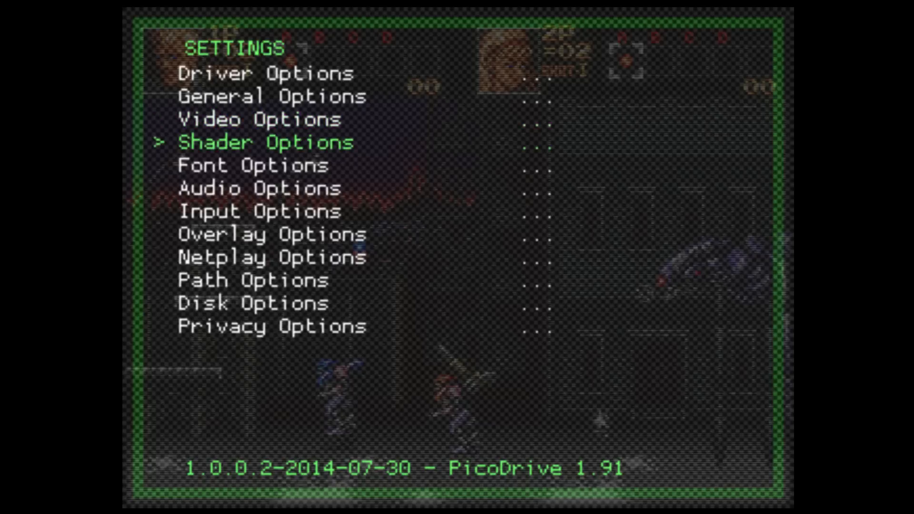
key(Return)
key(Down)
key(Down)
key(Down)
key(Down)
key(Down)
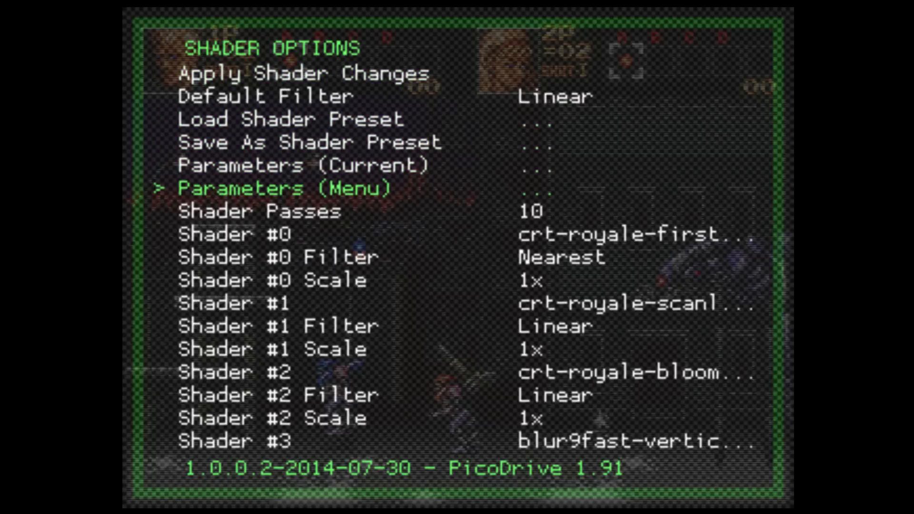
key(Up)
key(Down)
key(Return)
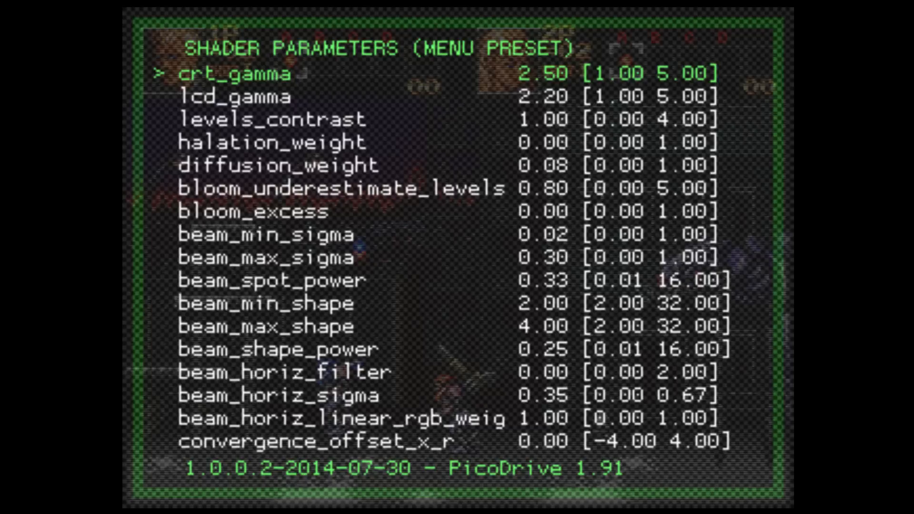
Look through the full list of crt-royale shader parameters, from crt_gamma to interlace_1080i
key(Down)
key(Down)
key(Down)
key(Down)
key(Down)
key(Down)
key(Down)
key(Down)
key(Down)
key(Down)
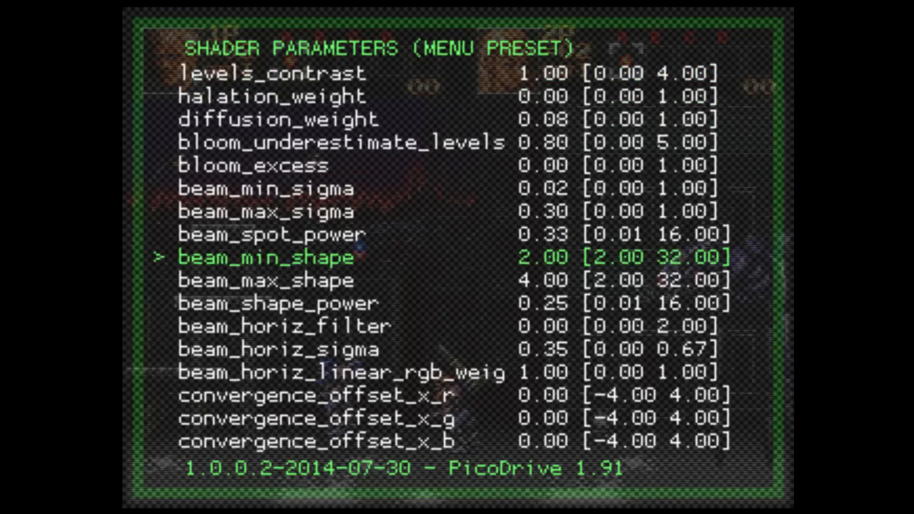
key(Down)
key(Down)
key(Down)
key(Down)
key(Down)
key(Down)
key(Down)
key(Down)
key(Down)
key(Down)
key(Down)
key(Down)
key(Down)
key(Down)
key(Down)
key(Down)
key(Down)
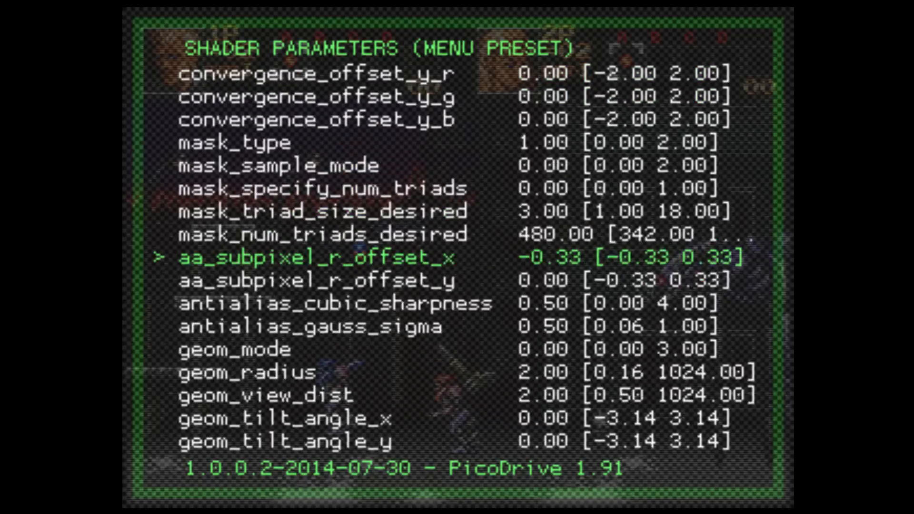
key(Down)
key(Down)
key(Down)
key(Down)
key(Down)
key(Down)
key(Down)
key(Down)
key(Down)
key(Down)
key(Down)
key(Down)
key(Down)
key(Down)
key(Down)
key(Down)
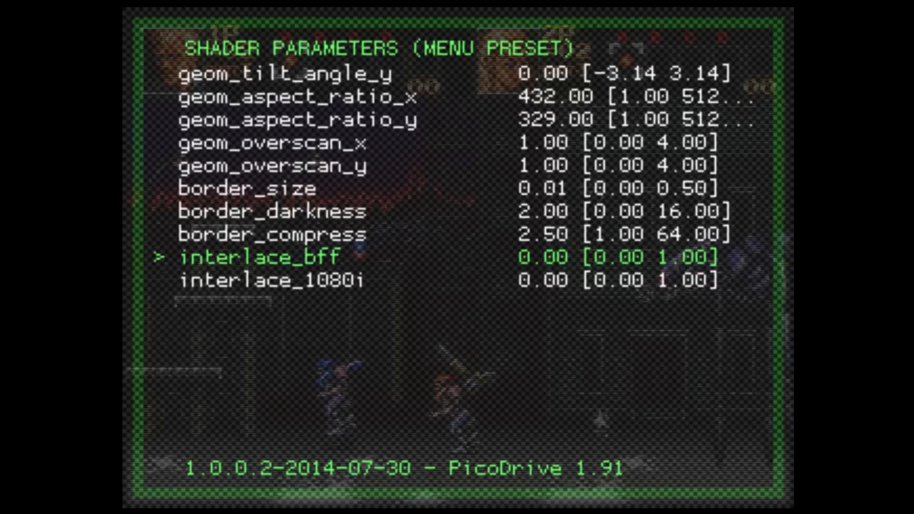
key(Down)
key(Down)
key(Down)
key(Down)
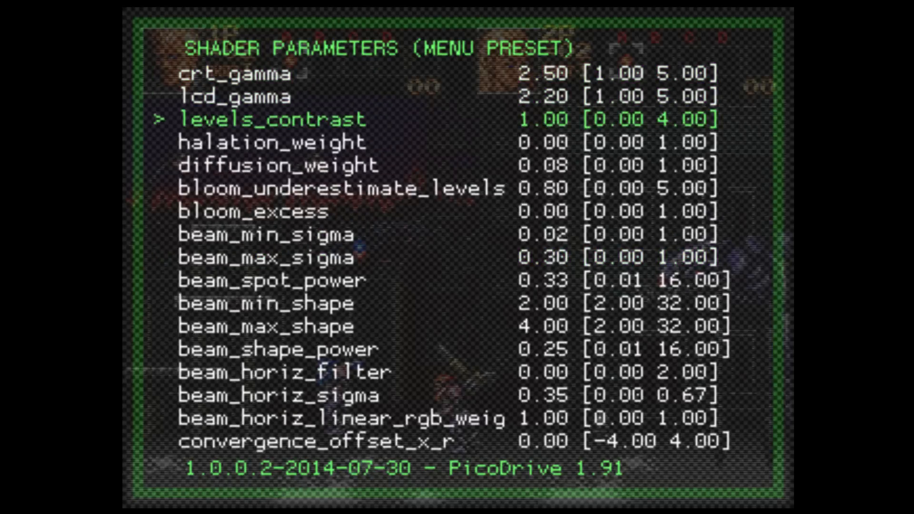
Look over the levels_contrast, halation, diffusion and bloom parameters of the crt-royale shader
key(Down)
key(Down)
key(Up)
key(Up)
key(Down)
key(Down)
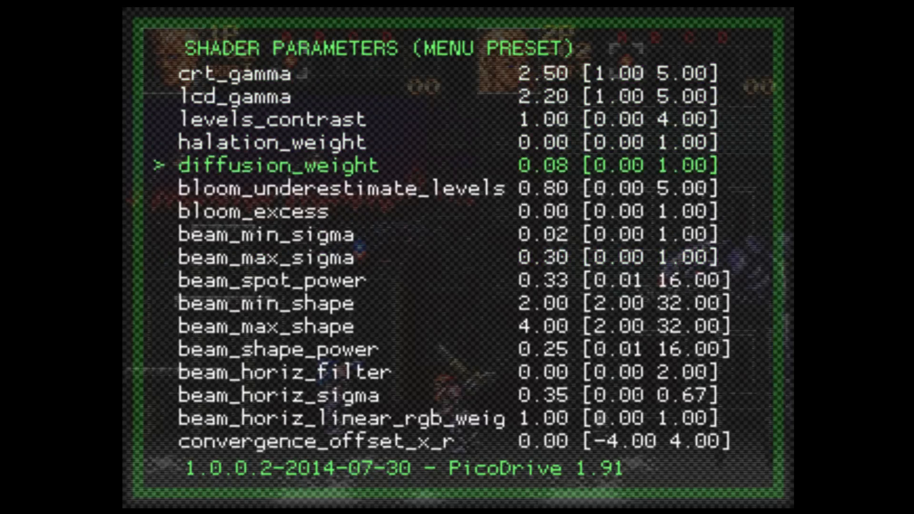
key(Down)
key(Down)
key(Down)
key(Up)
key(Up)
key(Up)
key(Up)
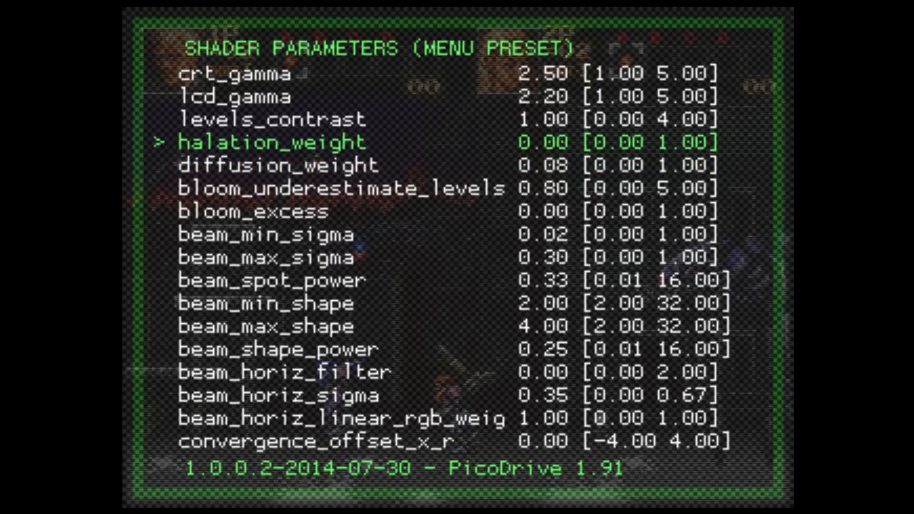
key(Up)
key(Up)
key(Down)
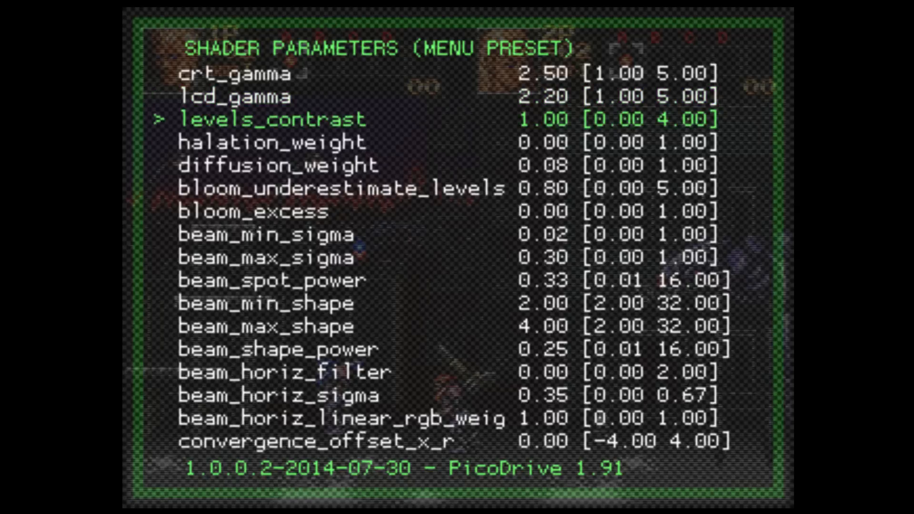
Set the diffusion_weight shader parameter to 0.15
key(Down)
key(Down)
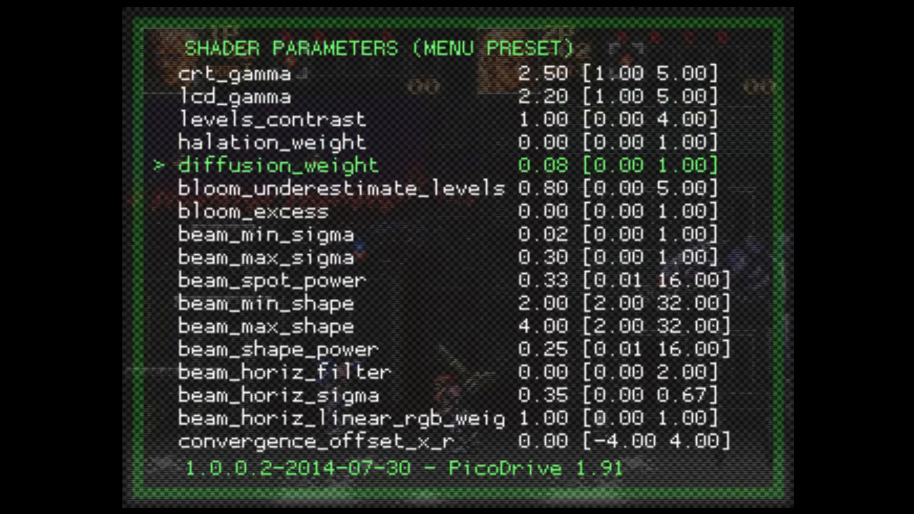
key(Right)
key(Right)
key(Right)
key(Right)
key(Right)
key(Right)
key(Right)
Set the bloom_underestimate_levels shader parameter to 0.55
key(Down)
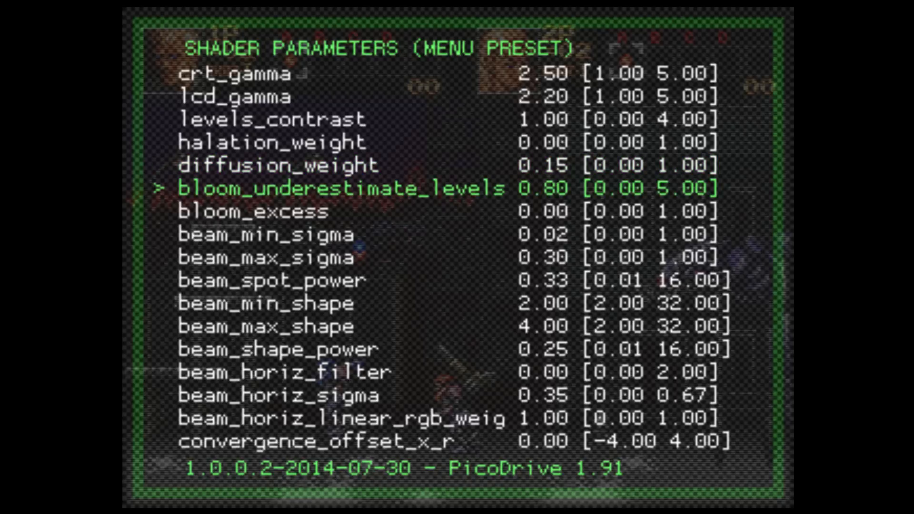
key(Right)
key(Right)
key(Right)
key(Right)
key(Right)
key(Right)
key(Left)
key(Left)
key(Left)
key(Left)
key(Left)
key(Left)
key(Left)
key(Left)
key(Left)
key(Left)
key(Left)
key(Left)
key(Left)
key(Left)
key(Left)
key(Left)
key(Left)
key(Left)
key(Left)
key(Left)
key(Left)
key(Left)
key(Left)
key(Left)
key(Left)
key(Left)
key(Left)
key(Left)
key(Left)
key(Left)
key(Left)
key(Left)
key(Right)
Set the bloom_excess shader parameter to 0.35
key(Down)
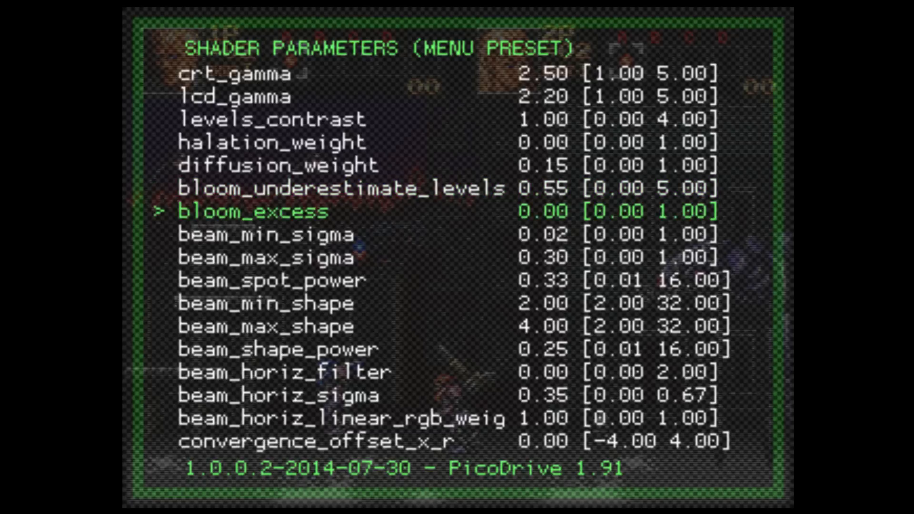
key(Right)
key(Right)
key(Right)
key(Right)
key(Right)
key(Right)
key(Right)
key(Right)
key(Right)
key(Right)
key(Right)
key(Right)
key(Right)
key(Right)
key(Right)
key(Right)
key(Right)
key(Right)
key(Right)
key(Right)
key(Right)
key(Right)
key(Right)
key(Right)
key(Right)
key(Right)
key(Right)
key(Right)
key(Right)
key(Right)
key(Right)
key(Right)
key(Right)
key(Right)
key(Right)
Set the beam_max_sigma shader parameter to 0.21, leaving beam_min_sigma as it is
key(Down)
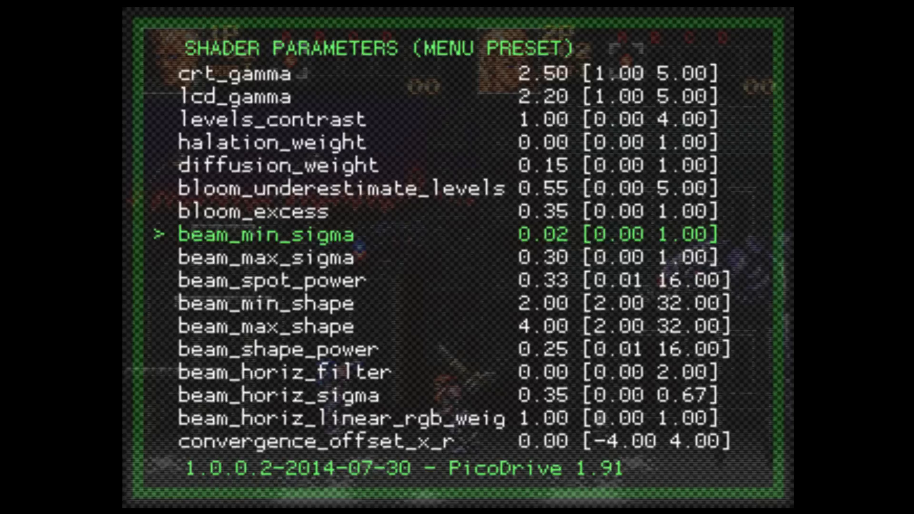
key(Down)
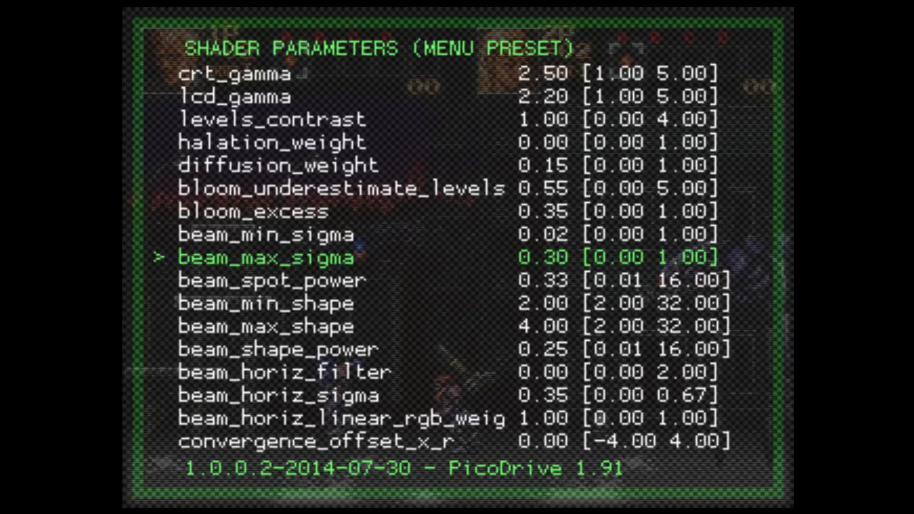
key(Left)
key(Left)
key(Left)
key(Left)
key(Left)
key(Left)
key(Left)
key(Left)
key(Left)
Set the beam_max_shape shader parameter to 2.50 and go on to beam_shape_power
key(Down)
key(Down)
key(Down)
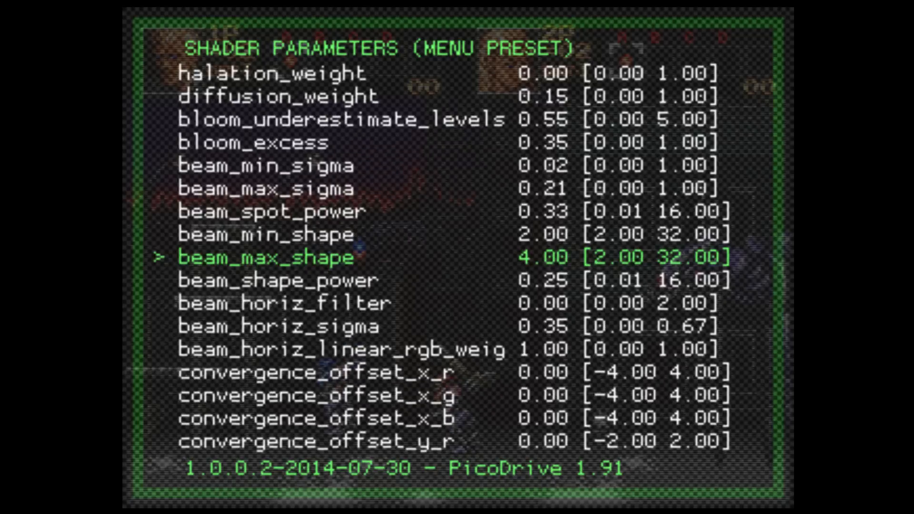
key(Left)
key(Left)
key(Left)
key(Left)
key(Left)
key(Left)
key(Left)
key(Left)
key(Left)
key(Left)
key(Left)
key(Left)
key(Left)
key(Left)
key(Left)
key(Left)
key(Left)
key(Left)
key(Left)
key(Left)
key(Right)
key(Right)
key(Right)
key(Right)
key(Right)
key(Down)
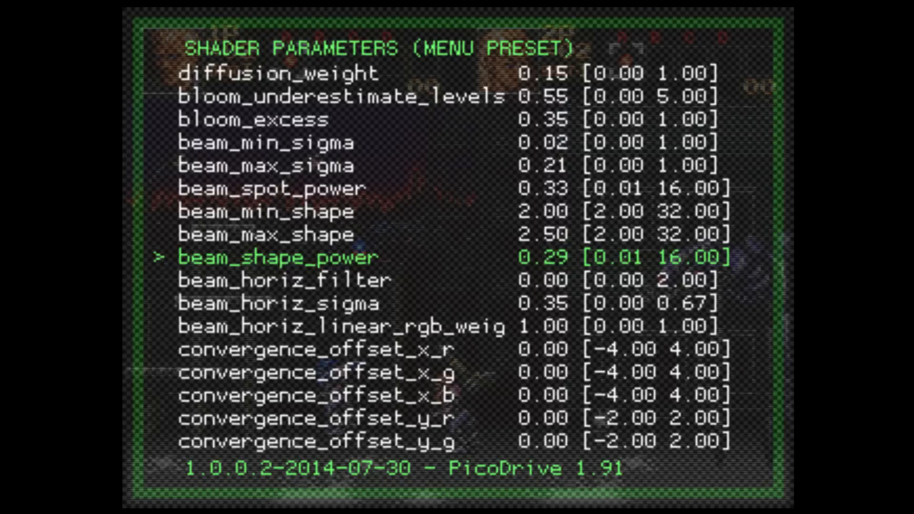
Set the beam_shape_power shader parameter to 0.80
key(Right)
key(Right)
key(Right)
key(Right)
key(Right)
key(Right)
key(Right)
key(Right)
key(Right)
key(Right)
key(Right)
key(Right)
key(Right)
key(Right)
key(Right)
key(Right)
key(Right)
key(Right)
key(Right)
Set the border_size shader parameter to 0.00, leaving the convergence, mask, antialias and geometry parameters as they are
key(Down)
key(Down)
key(Down)
key(Down)
key(Down)
key(Down)
key(Down)
key(Down)
key(Down)
key(Down)
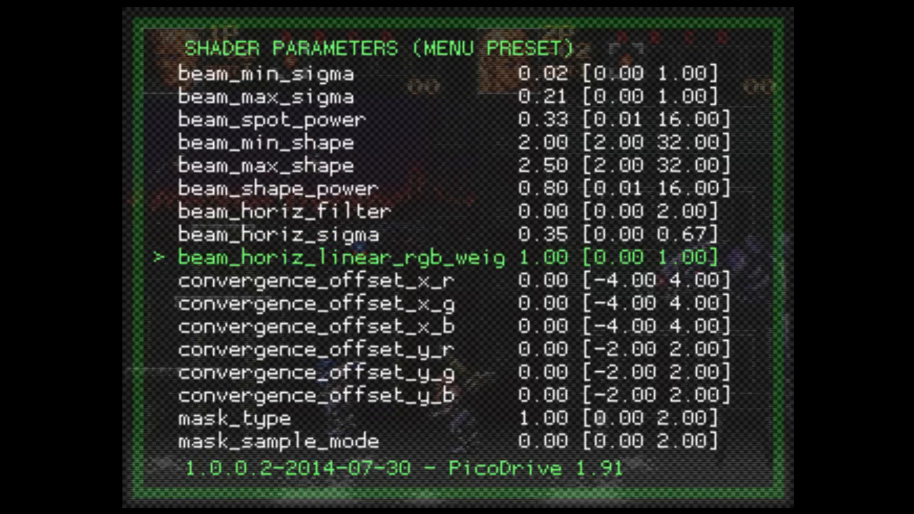
key(Down)
key(Down)
key(Down)
key(Down)
key(Down)
key(Down)
key(Down)
key(Down)
key(Down)
key(Down)
key(Down)
key(Down)
key(Down)
key(Down)
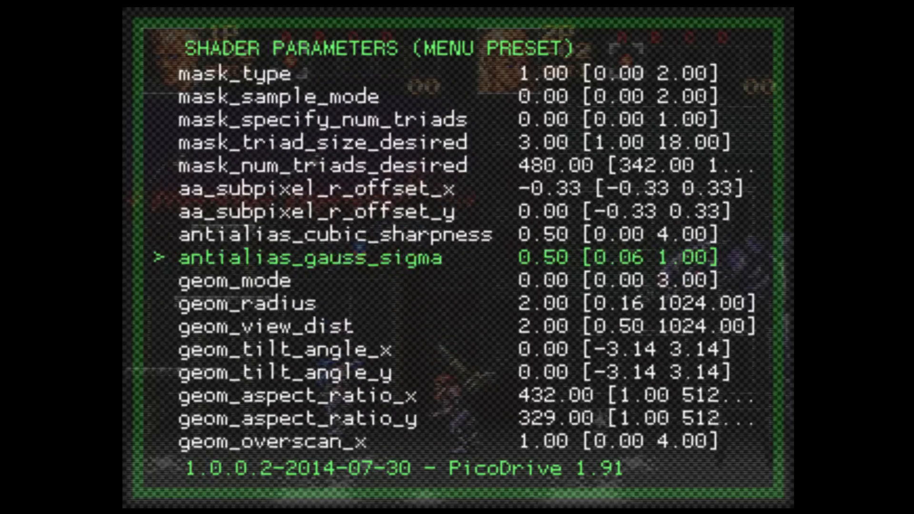
key(Down)
key(Down)
key(Down)
key(Down)
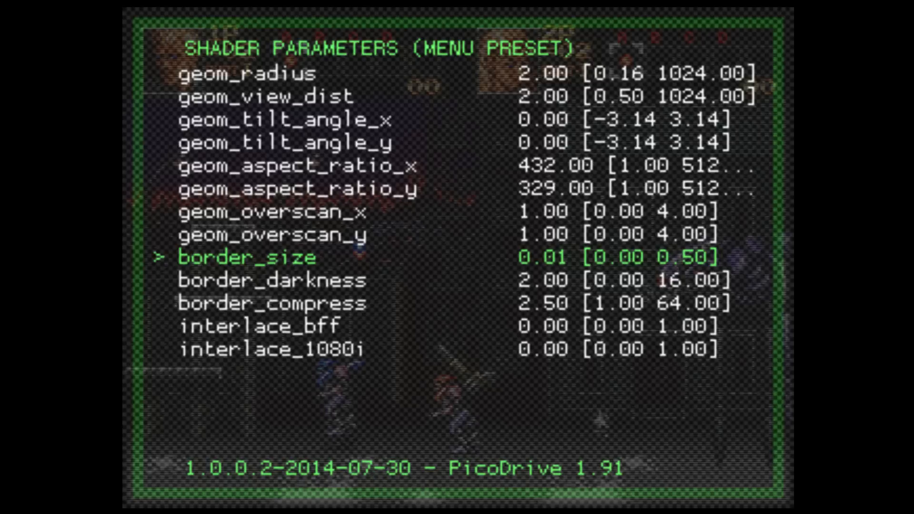
key(Left)
Look back over the border, geometry and antialias shader parameters
key(Down)
key(Up)
key(Up)
key(Up)
key(Up)
key(Up)
key(Up)
key(Up)
key(Up)
key(Up)
key(Up)
key(Up)
key(Up)
key(Up)
key(Up)
key(Up)
key(Up)
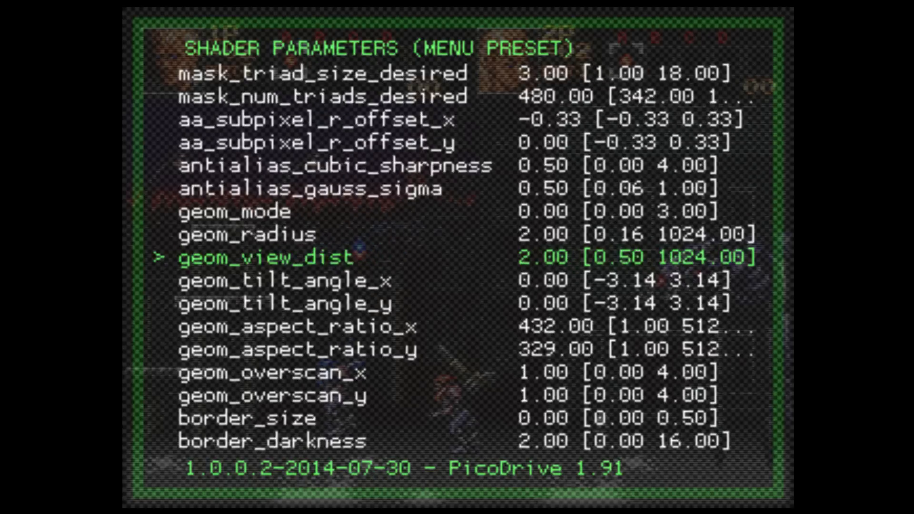
Leave the menu preset's parameters and go back to Apply Shader Changes in the shader options
key(BackSpace)
key(Up)
key(Up)
key(Up)
key(Up)
key(Up)
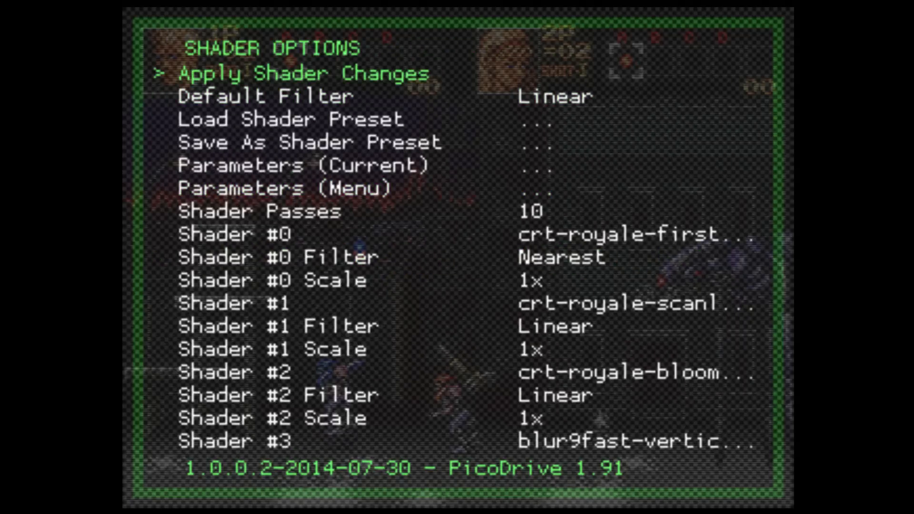
Save the shader setup as a preset named CRT-ROYALE_BLOCKABOOTS
key(Down)
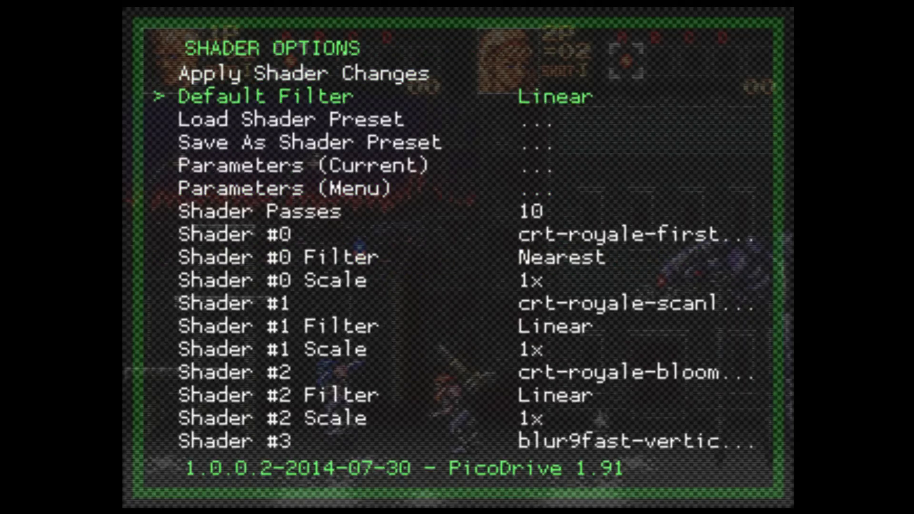
key(Down)
key(Down)
key(Up)
key(Down)
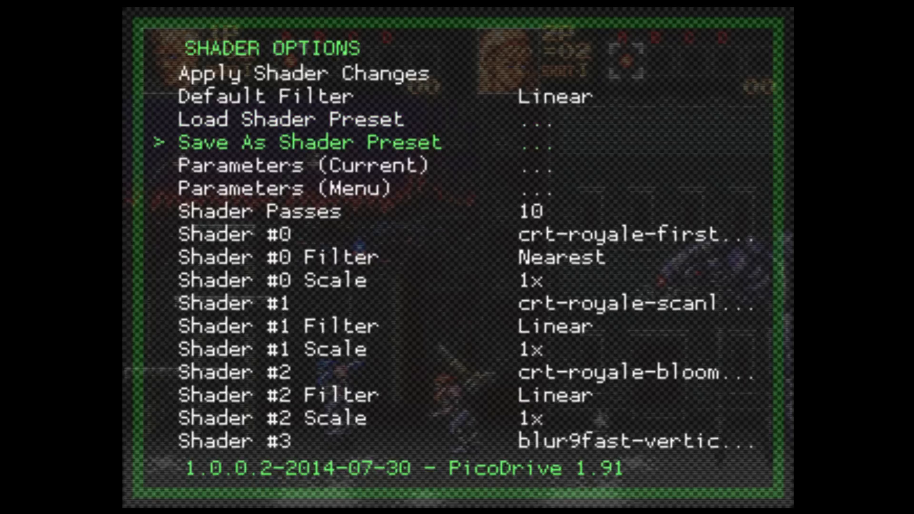
key(Up)
key(Up)
key(Down)
key(Down)
key(Up)
key(Down)
key(Return)
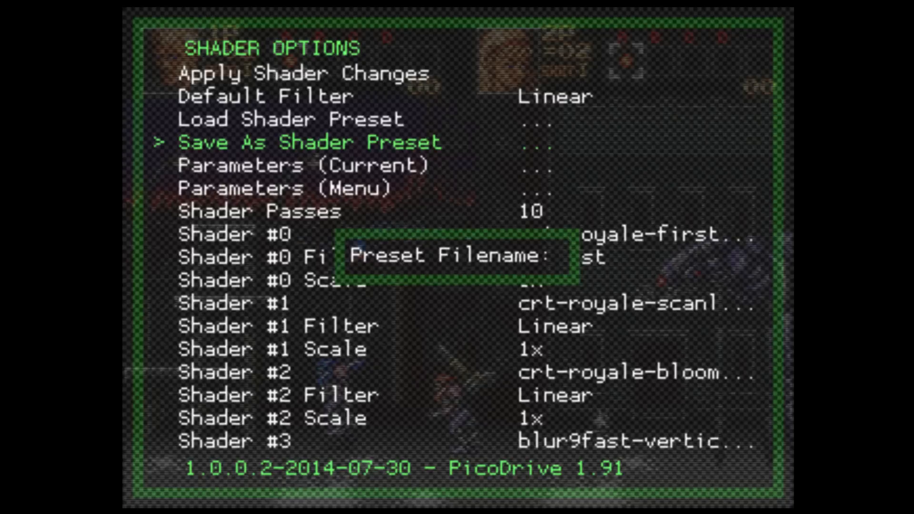
text(CRT)
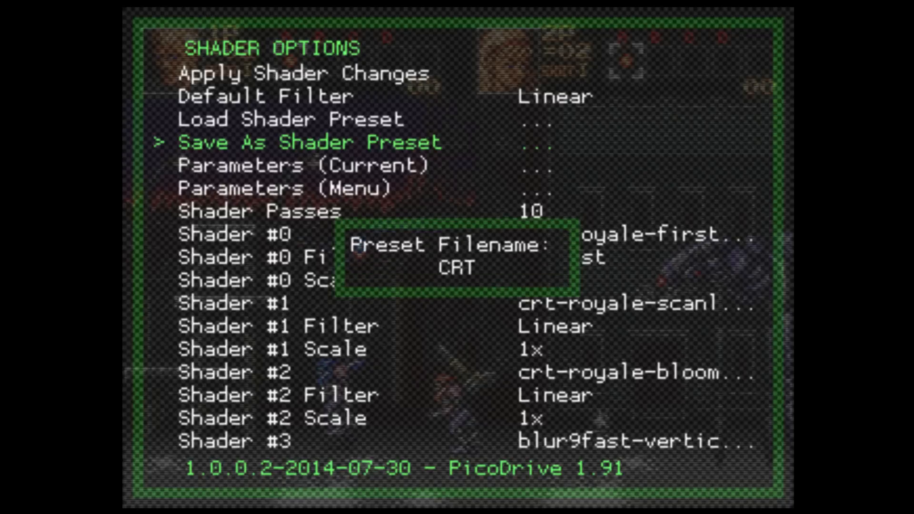
text(-ROT)
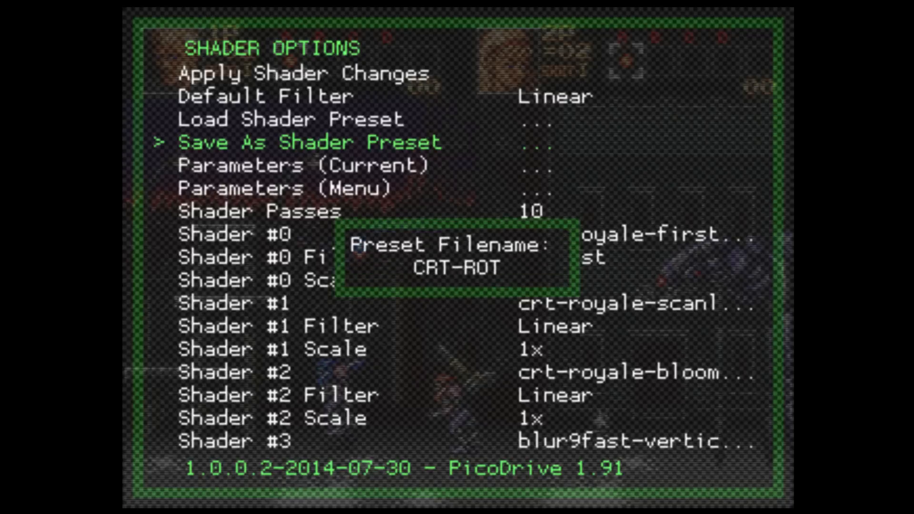
key(BackSpace)
text(YALE)
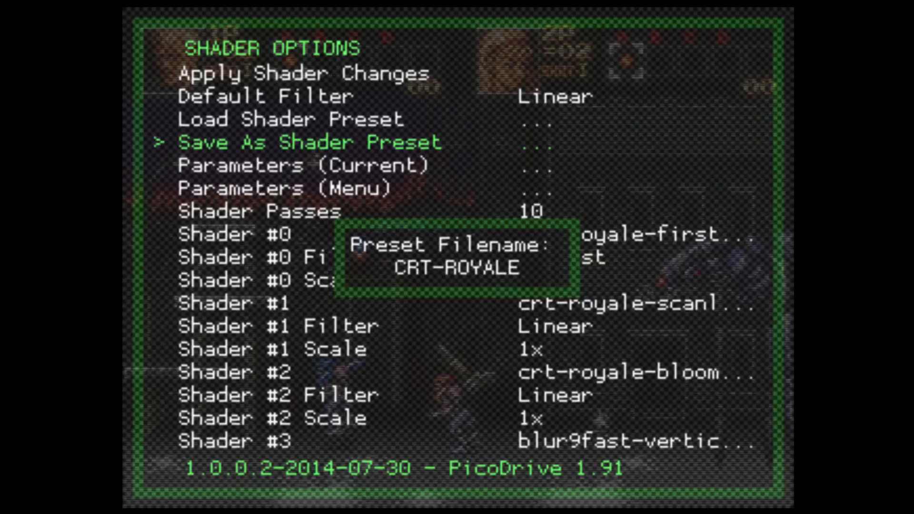
text(_BLOCK)
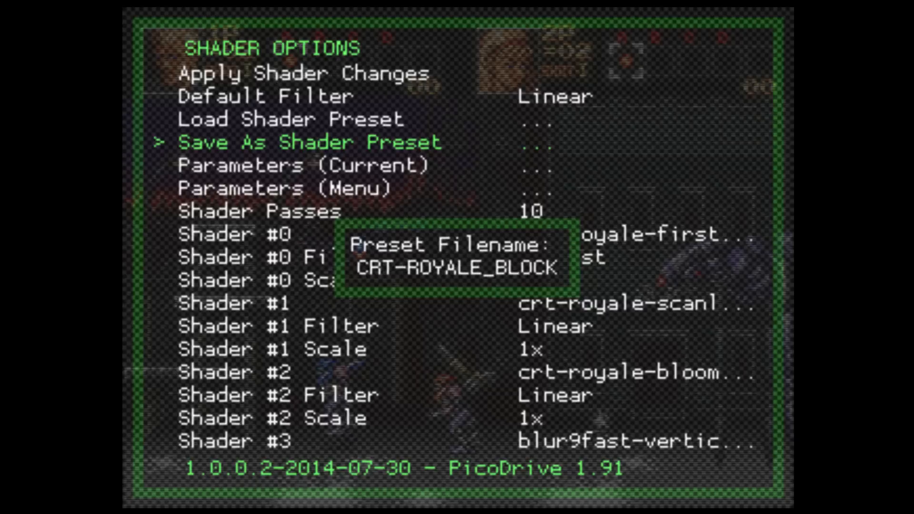
text(ABOOT)
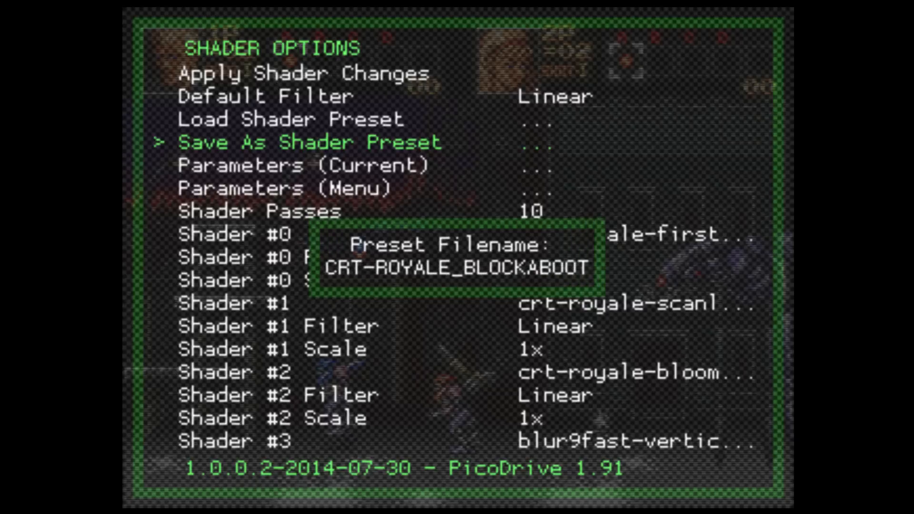
text(S)
key(Return)
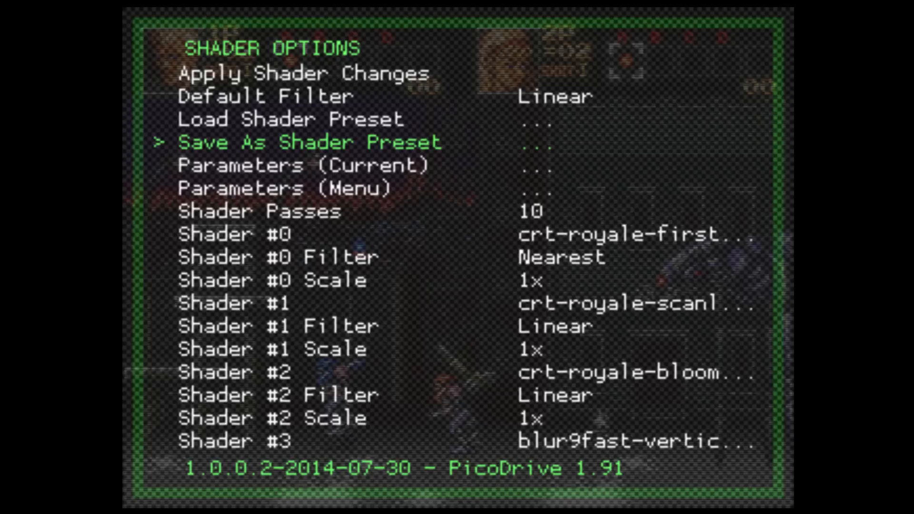
Go back to Apply Shader Changes and return to the running game to check the shader's look
key(Up)
key(Up)
key(Up)
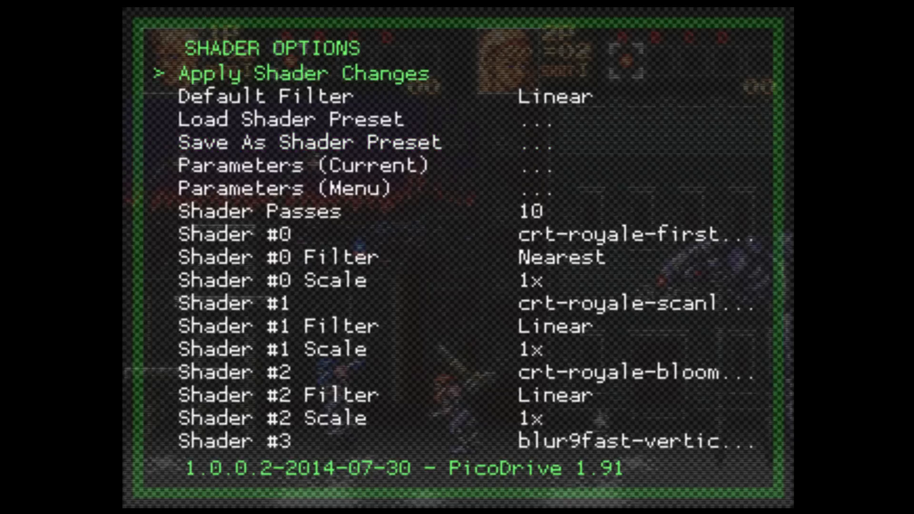
key(F1)
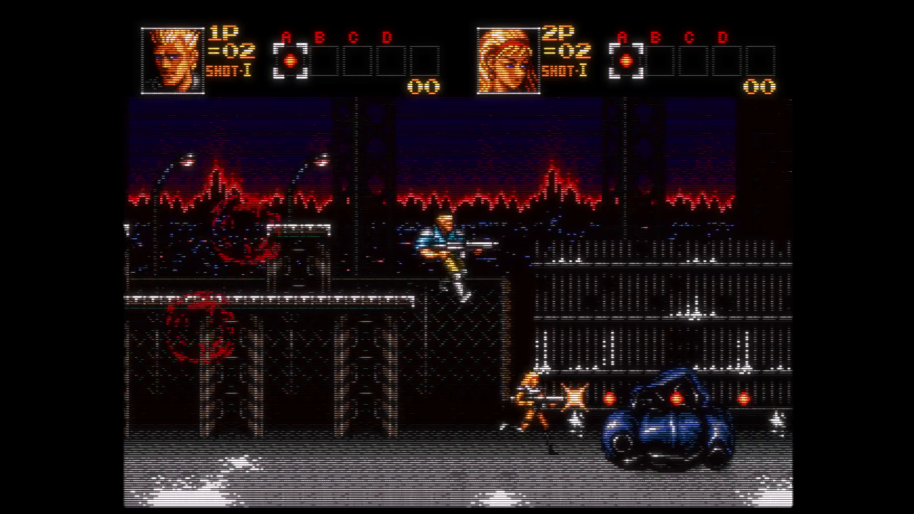
Save the current settings as a new config for the PicoDrive core
key(F1)
key(Down)
key(Down)
key(Down)
key(Down)
key(Down)
key(Down)
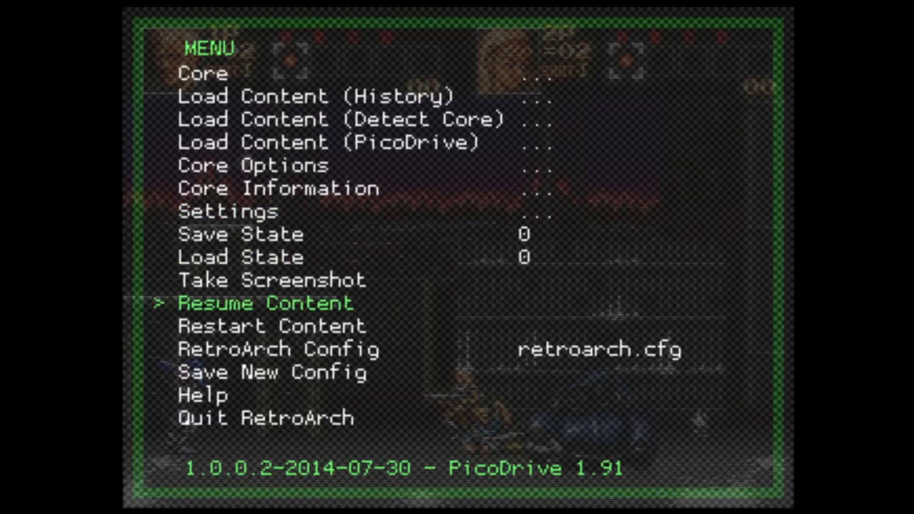
key(Down)
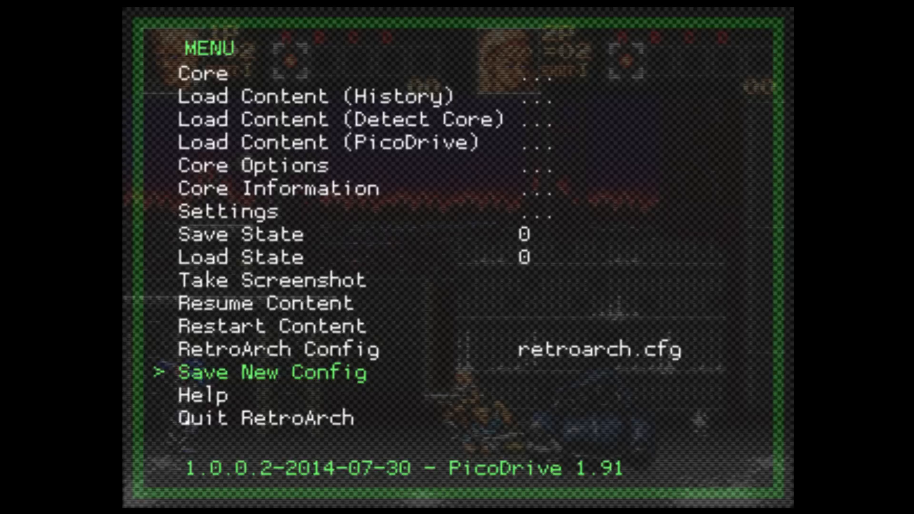
key(Return)
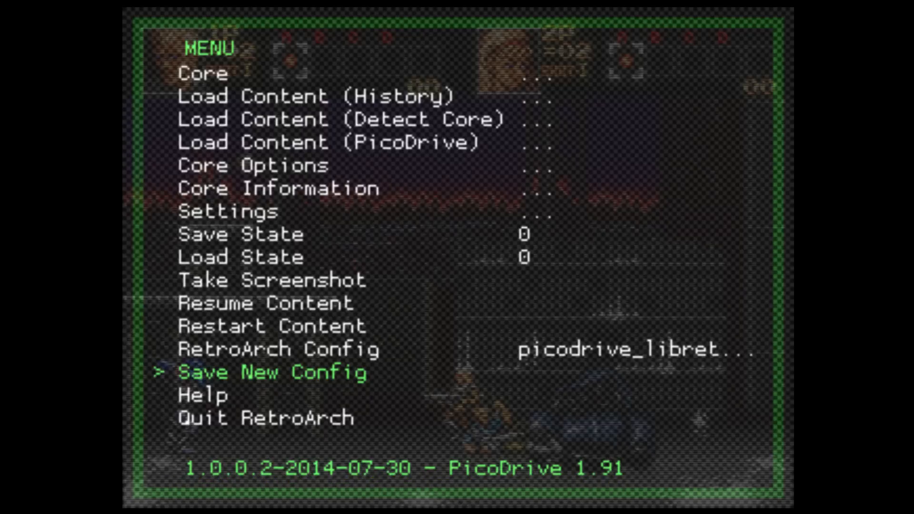
Quit RetroArch and relaunch it from the RetroArch 30-7-14 folder
key(Down)
key(Down)
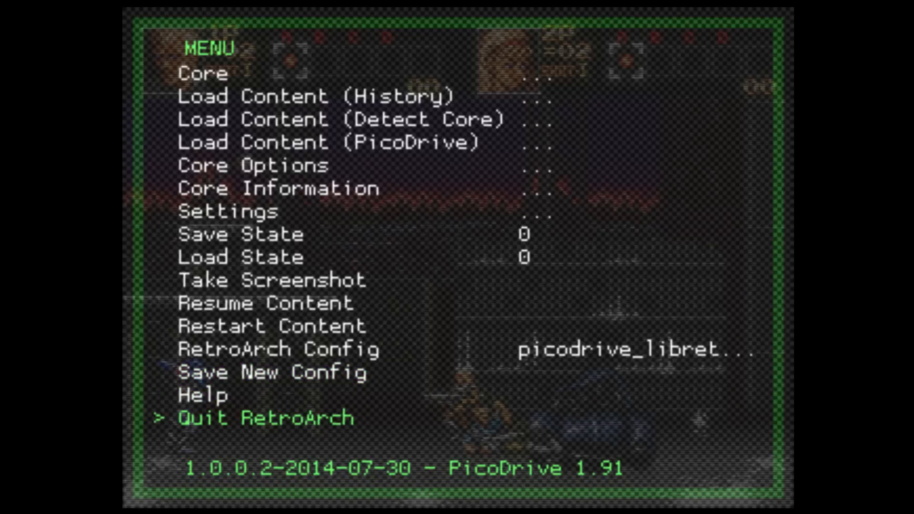
key(Return)
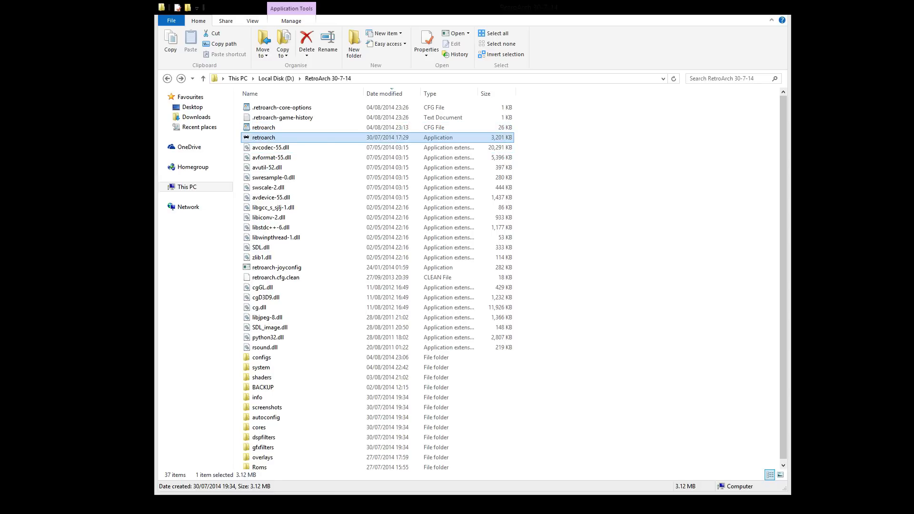
double_click(264, 138)
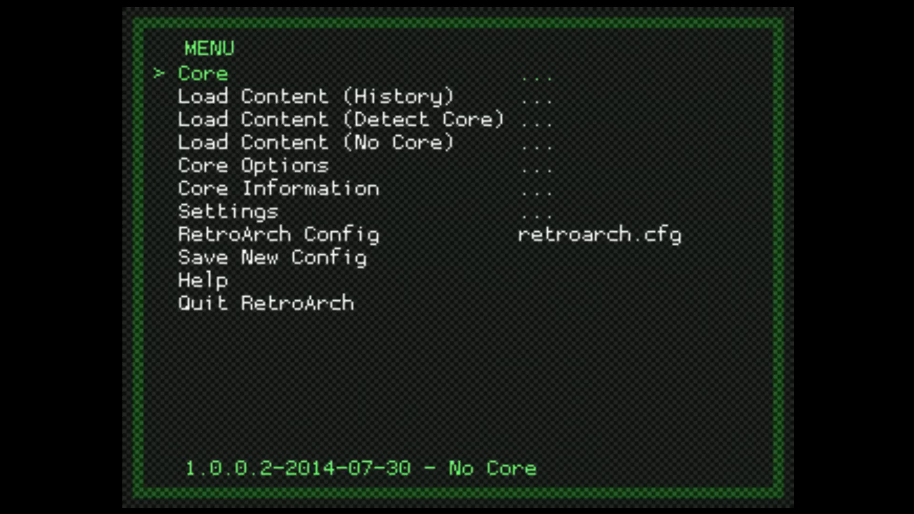
Open the RetroArch Config file list to choose a saved per-core config
key(Down)
key(Down)
key(Down)
key(Down)
key(Down)
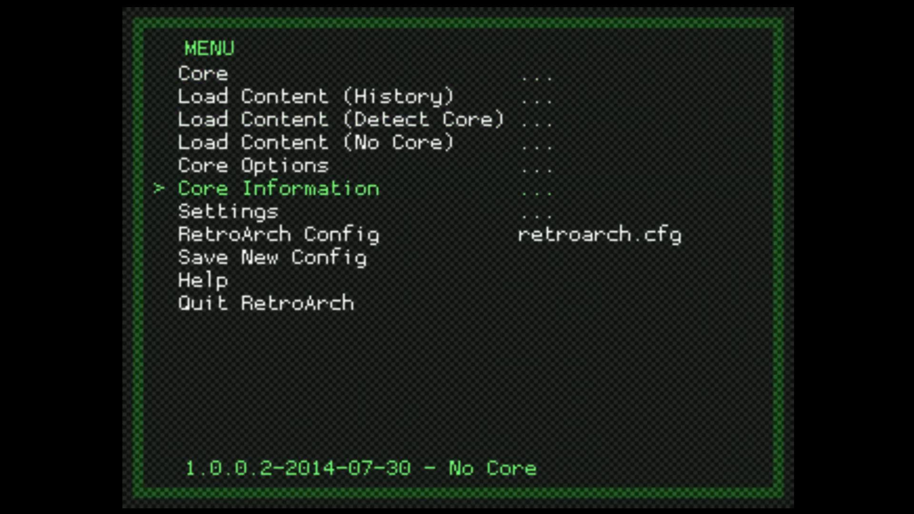
key(Up)
key(Up)
key(Up)
key(Up)
key(Down)
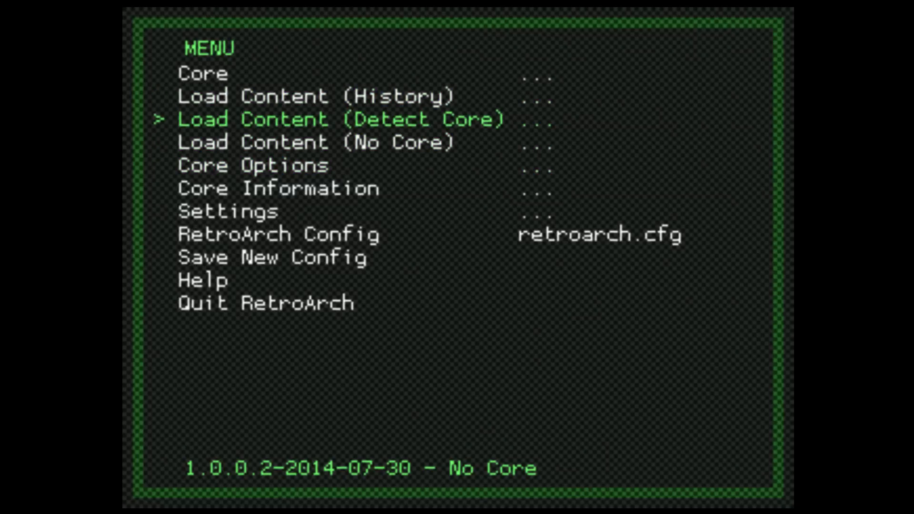
key(Down)
key(Down)
key(Down)
key(Down)
key(Down)
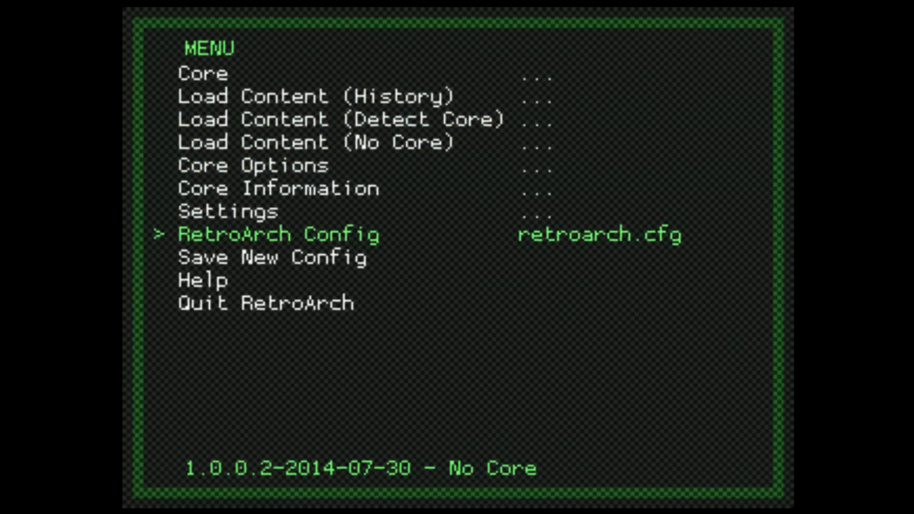
key(Return)
Look through the saved picodrive and vba_next config files in the configs folder
key(Down)
key(Down)
key(Down)
key(Down)
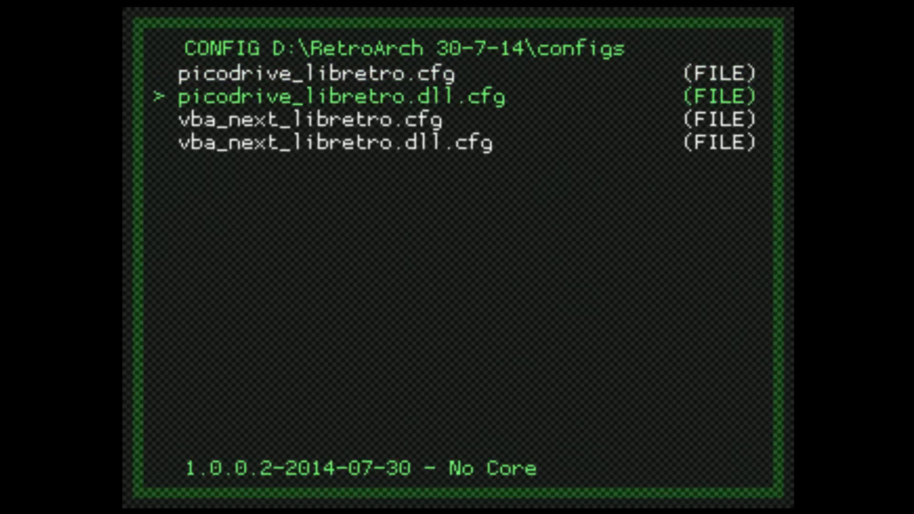
key(Down)
key(Down)
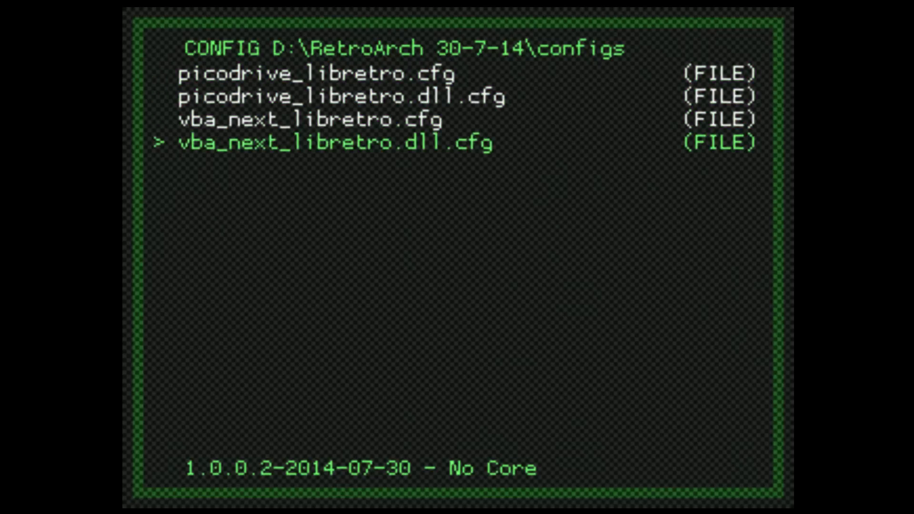
key(Up)
key(Up)
key(Up)
key(Down)
key(Down)
key(Up)
key(Up)
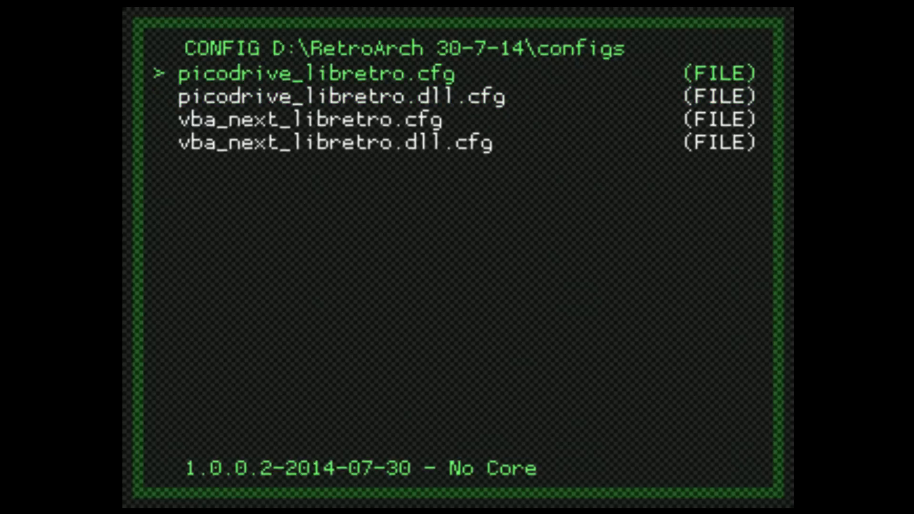
key(Down)
key(Down)
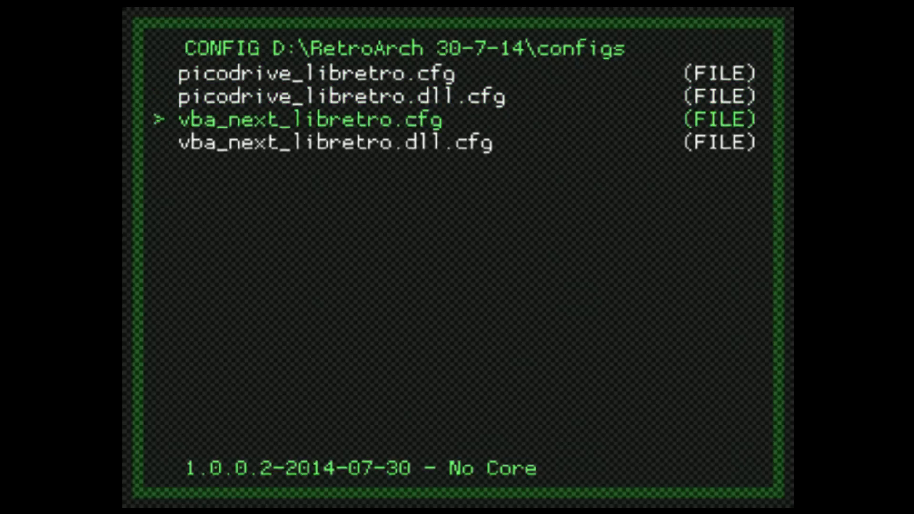
key(Up)
key(Up)
key(Up)
key(Down)
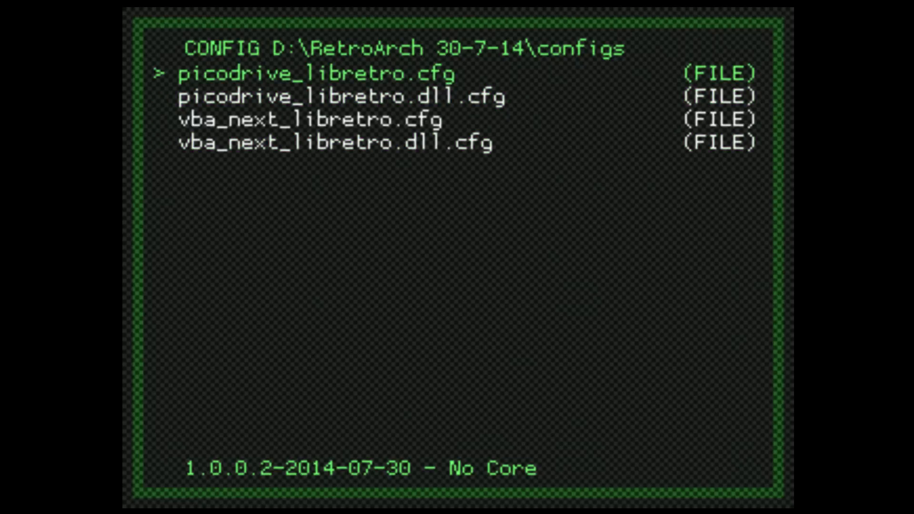
Load the vba_next_libretro.cfg config
key(Down)
key(Up)
key(Down)
key(Down)
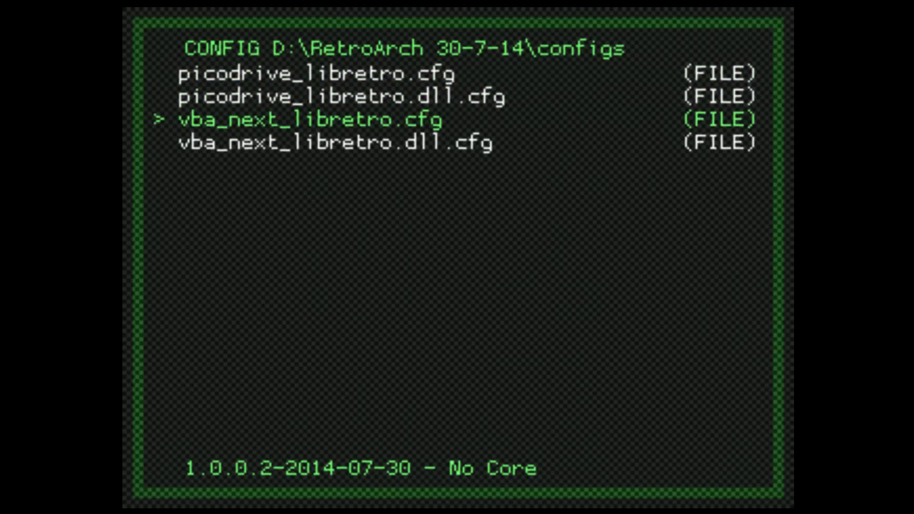
key(Up)
key(Down)
key(Return)
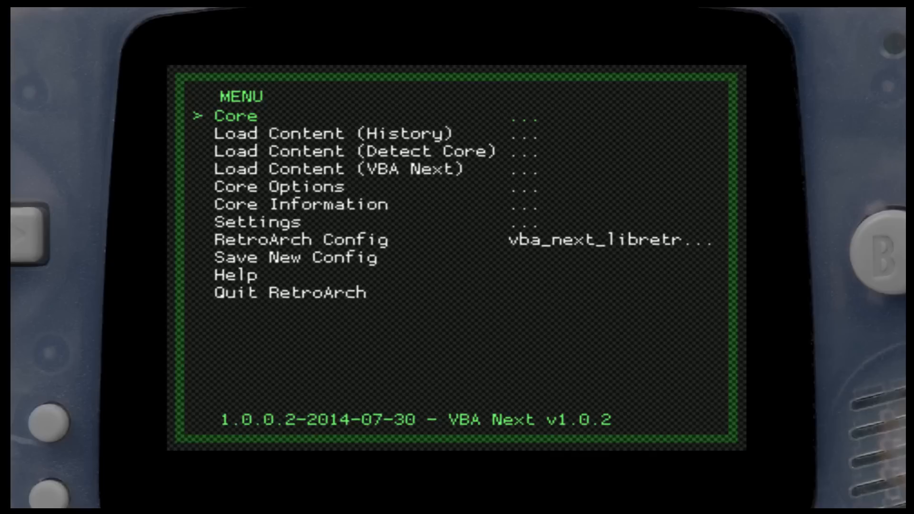
Load the GBA game Justice League Heroes - The Flash with the VBA Next core and continue past the health warning
key(Down)
key(Down)
key(Down)
key(Return)
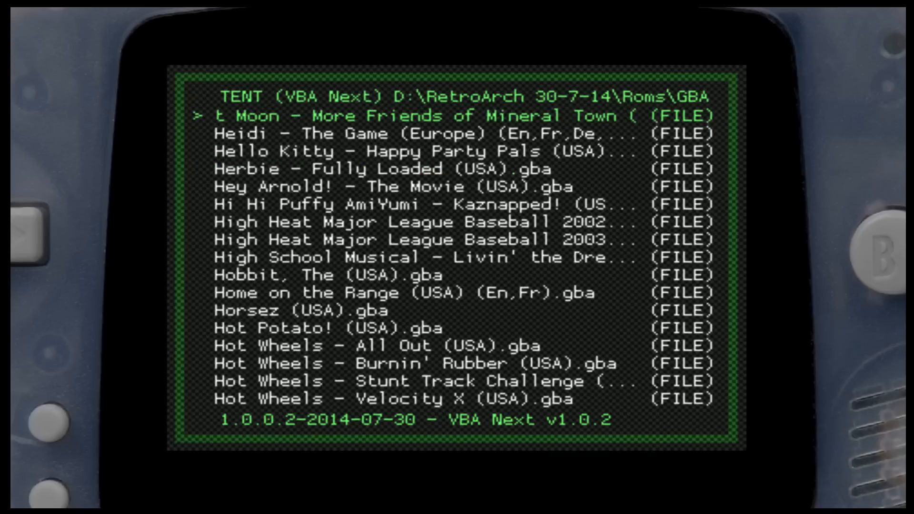
key(Down)
key(Down)
key(Down)
key(Down)
key(Down)
key(Down)
key(Down)
key(Down)
key(Down)
key(Down)
key(Down)
key(Down)
key(Down)
key(Down)
key(Down)
key(Down)
key(Down)
key(Down)
key(Down)
key(Down)
key(Down)
key(Down)
key(Down)
key(Down)
key(Down)
key(Down)
key(Down)
key(Down)
key(Down)
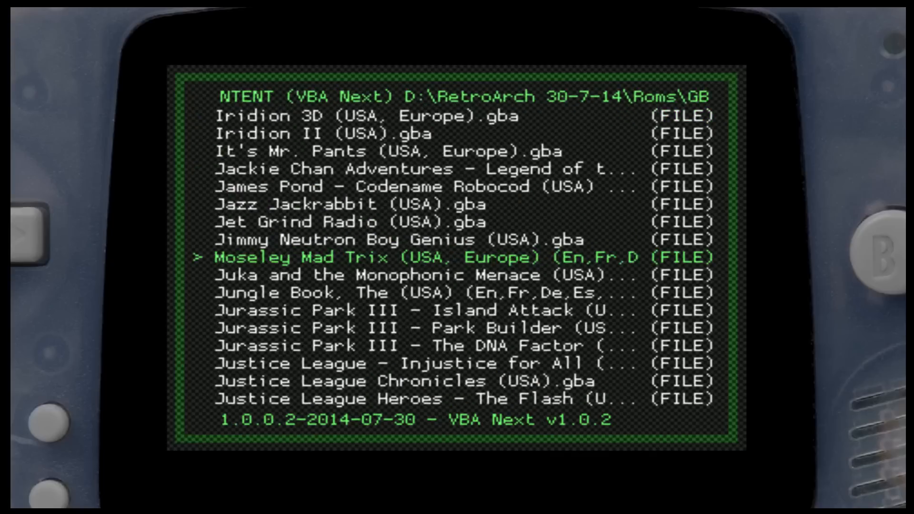
key(Return)
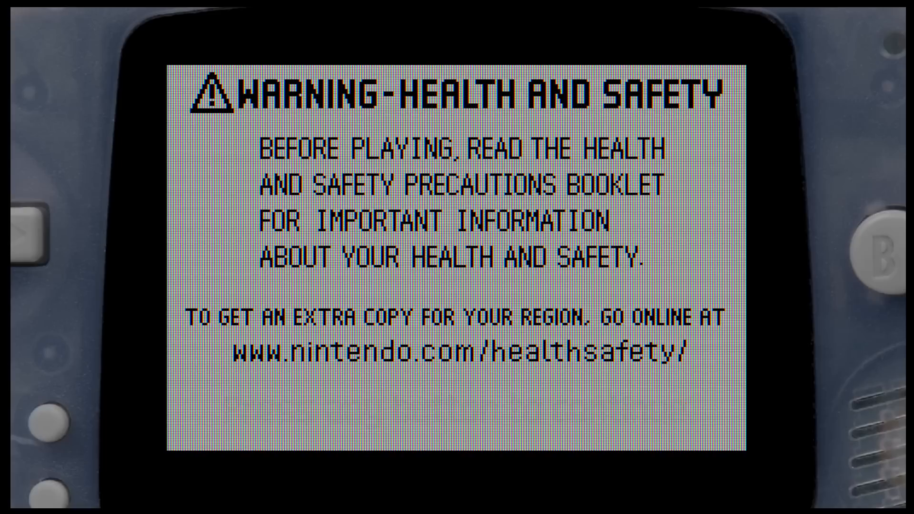
key(Return)
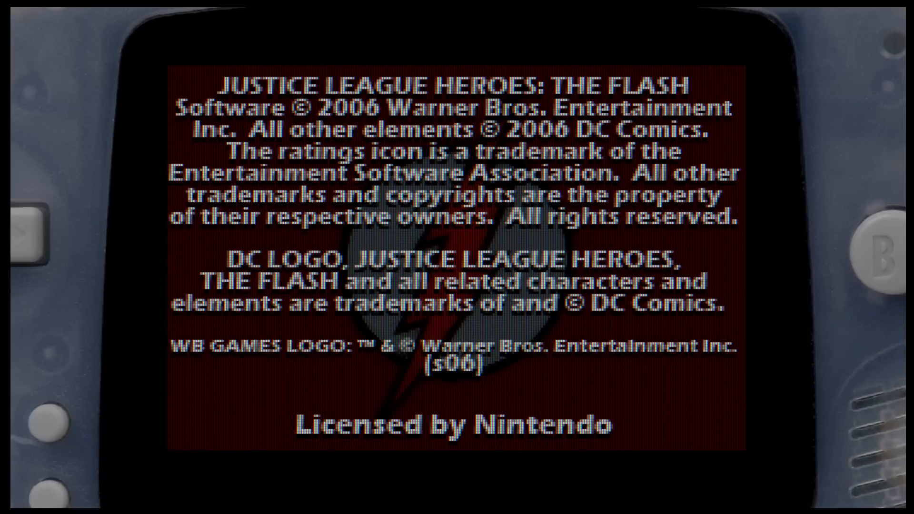
Return to the menu from the running game and load the picodrive_libretro.cfg config
key(F1)
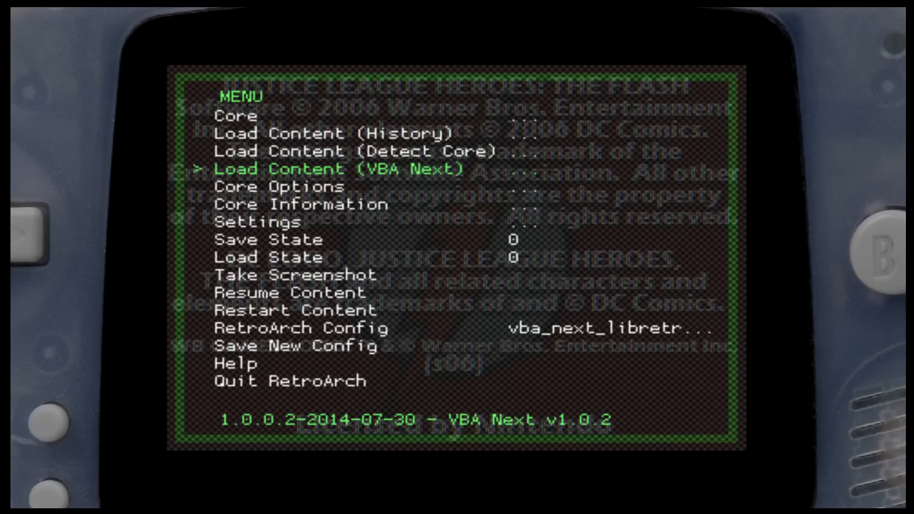
key(Down)
key(Down)
key(Down)
key(Down)
key(Down)
key(Down)
key(Down)
key(Down)
key(Down)
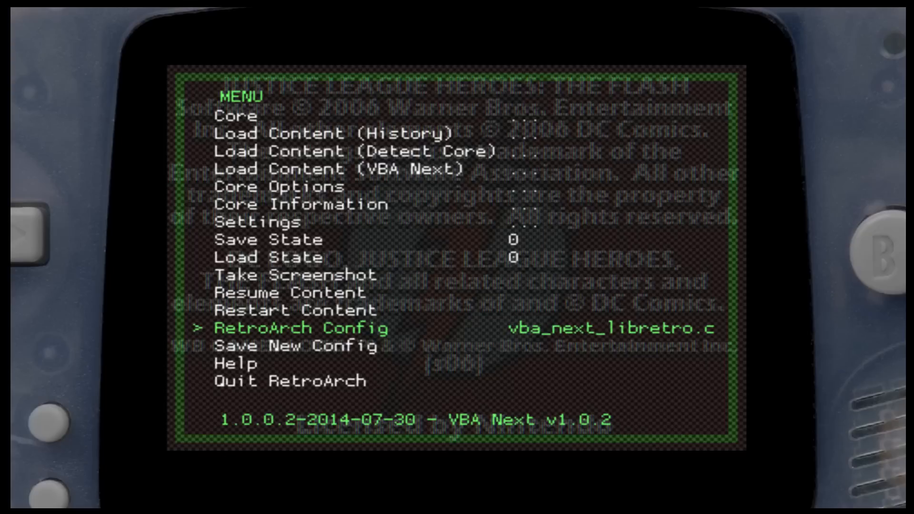
key(Return)
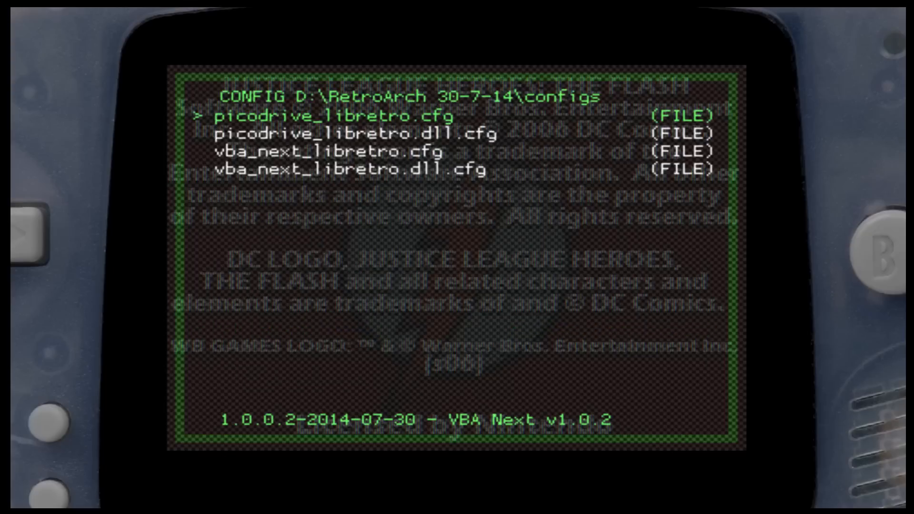
key(Down)
key(Down)
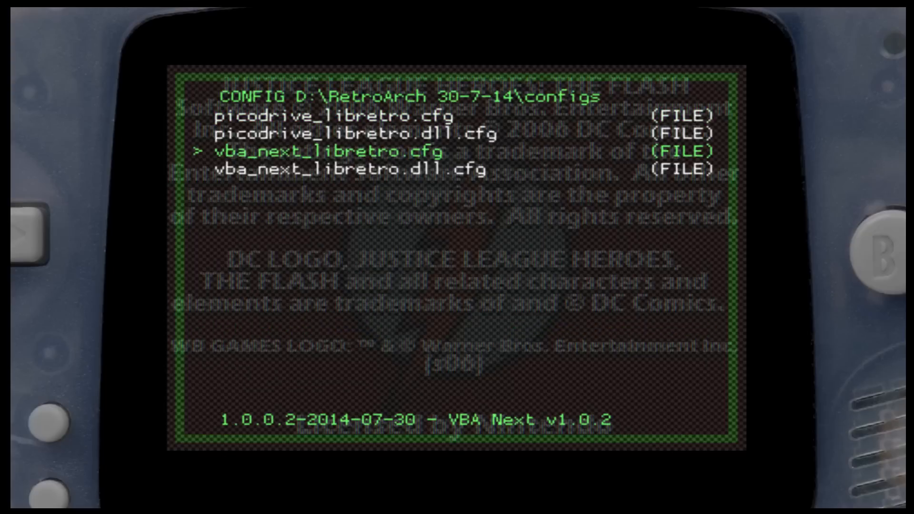
key(Up)
key(Up)
key(Return)
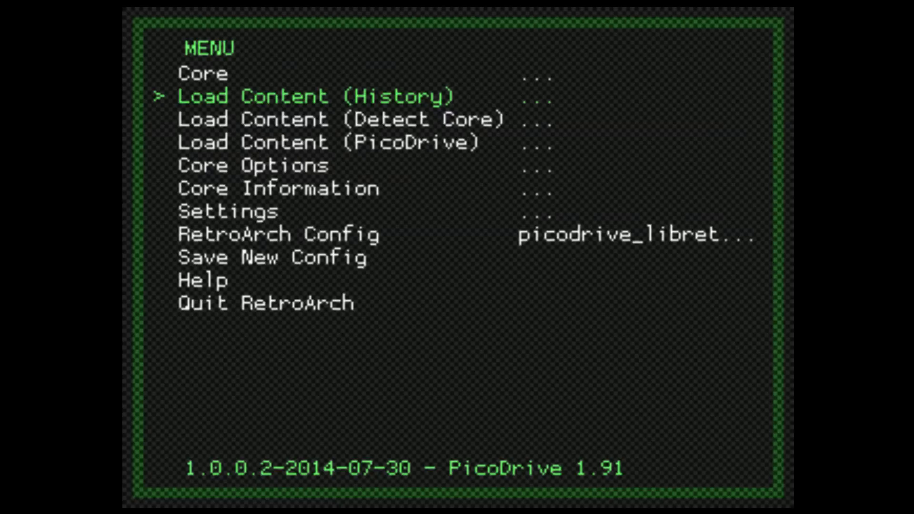
Load the Mega Drive game Alien 3 (USA, Europe) (Rev A).md with the PicoDrive core
key(Down)
key(Down)
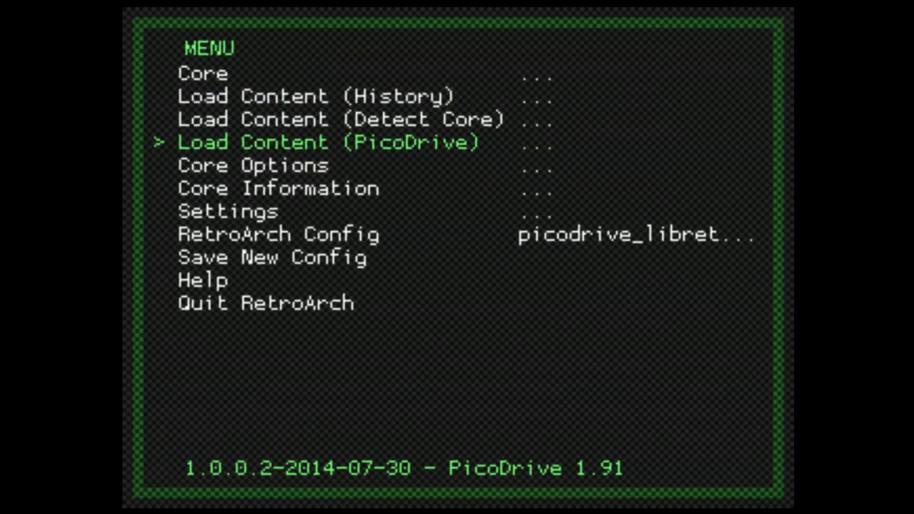
key(Return)
key(Down)
key(Down)
key(Down)
key(Down)
key(Down)
key(Down)
key(Down)
key(Down)
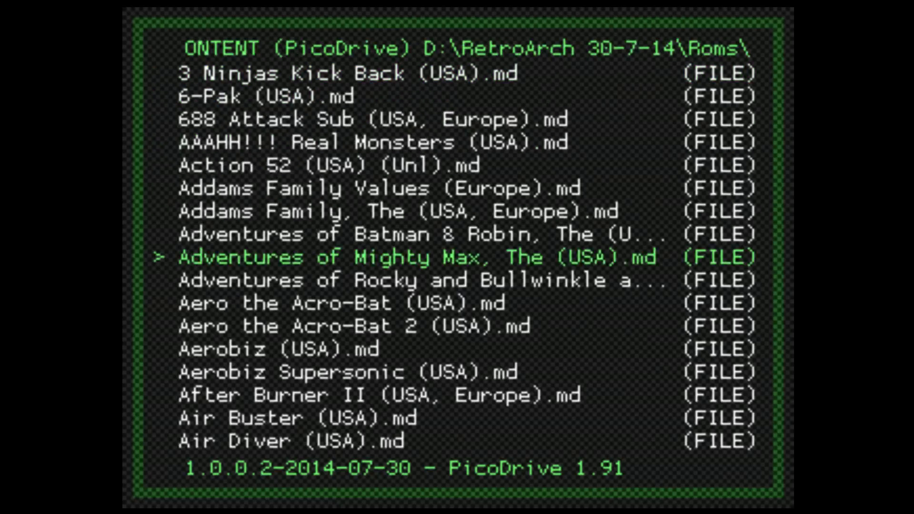
key(Down)
key(Down)
key(Down)
key(Down)
key(Down)
key(Down)
key(Down)
key(Down)
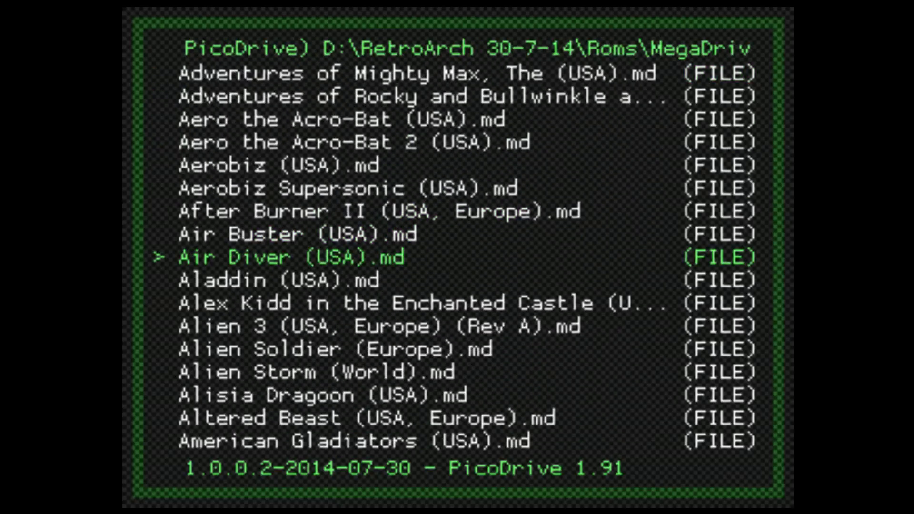
key(Down)
key(Down)
key(Down)
key(Up)
key(Down)
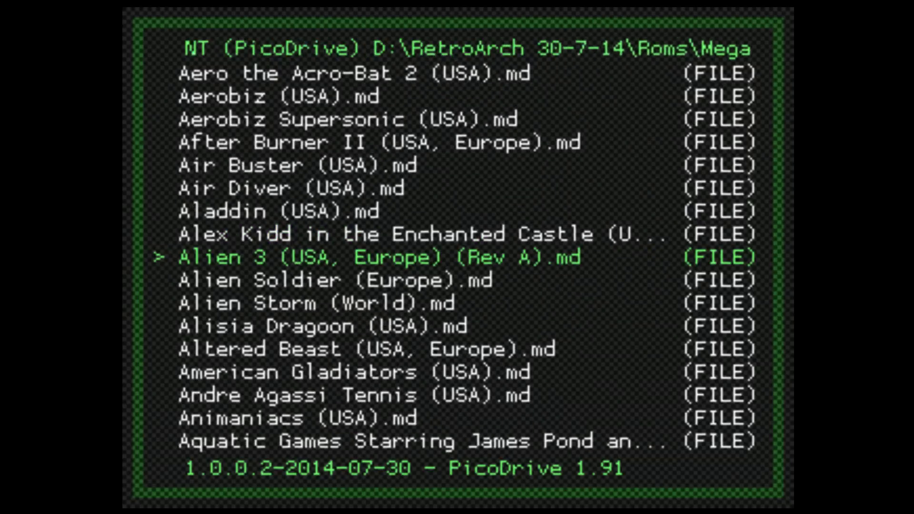
key(Return)
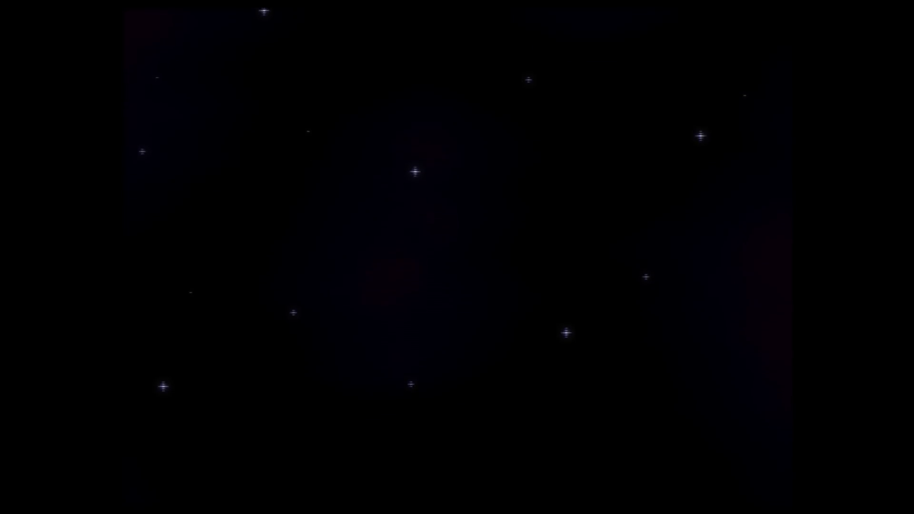
Bring up the menu over the running Alien 3 game and select Quit RetroArch
key(F1)
key(Down)
key(Down)
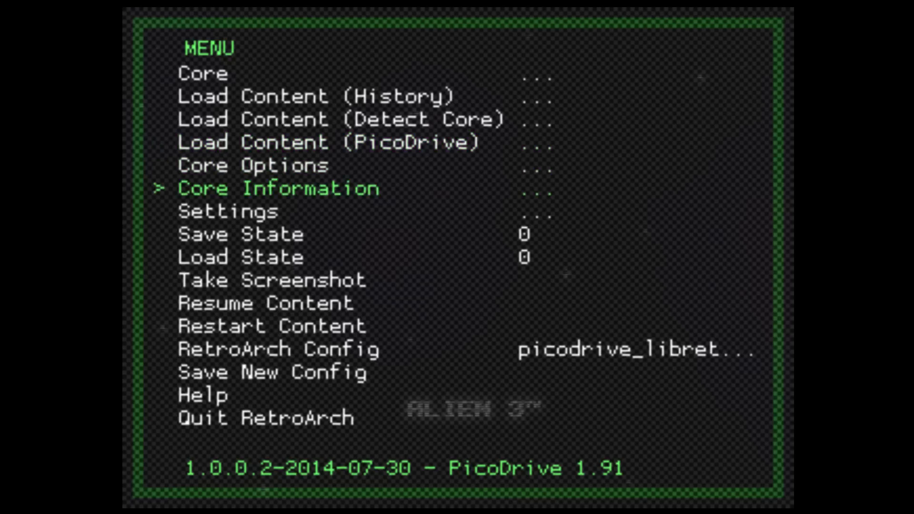
key(Up)
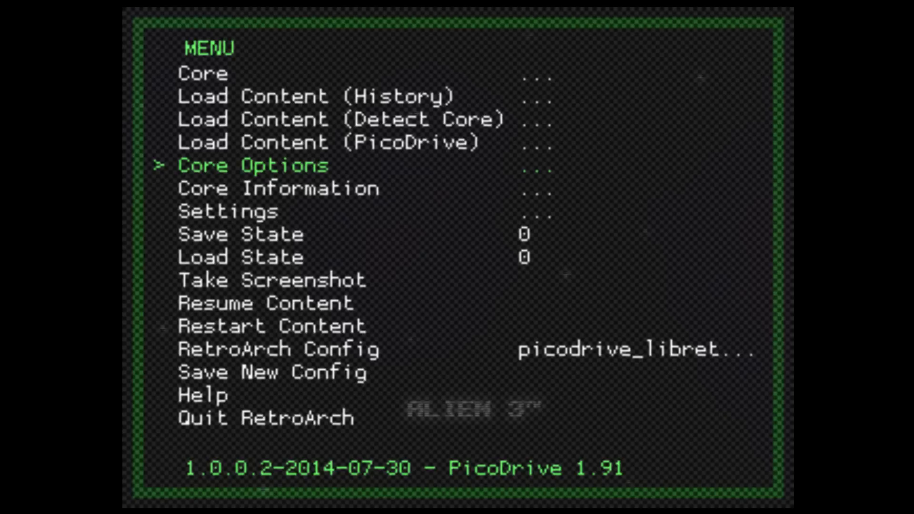
key(Down)
key(Down)
key(Down)
key(Down)
key(Down)
key(Down)
key(Down)
key(Down)
key(Down)
key(Down)
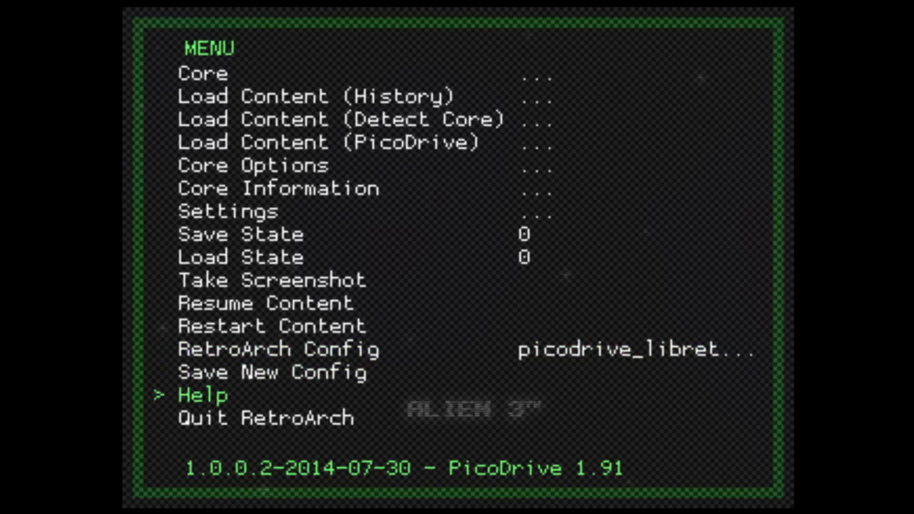
key(Down)
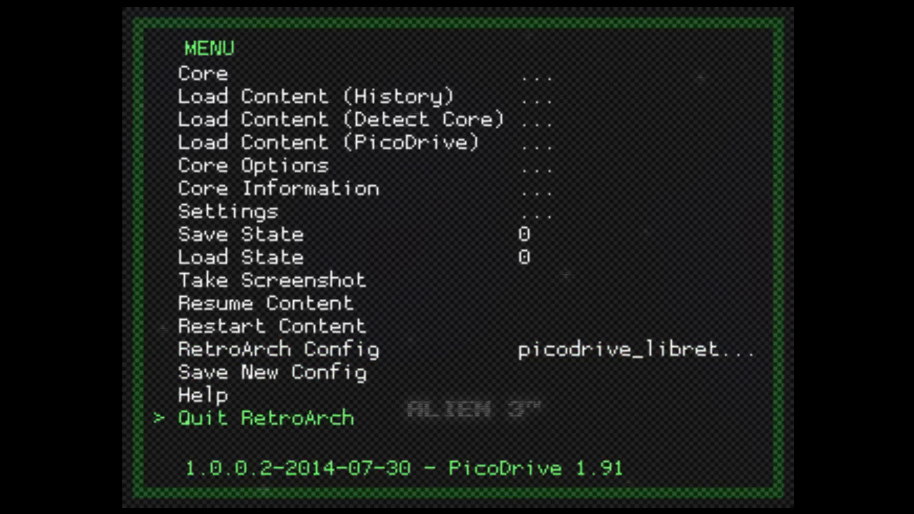